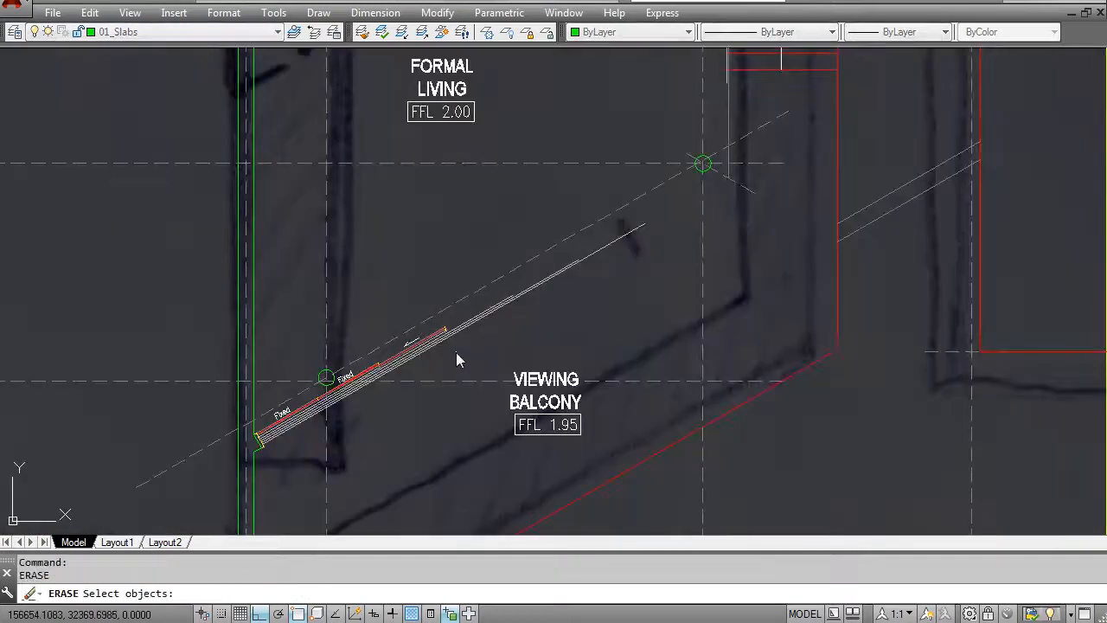
- Erase the diagonal sliding door's lines between the formal living room and the viewing balcony
left_click(260, 223)
left_click(646, 445)
key("Return")
scroll(333, 381, "up", 4)
key("Return")
left_click(459, 369)
left_click(376, 357)
key("Return")
- Erase the leftover pieces of the diagonal sliding door near the green side wall
middle_click_drag(318, 411, 419, 347)
key("Return")
left_click(246, 341)
left_click(437, 496)
key("Return")
middle_click_drag(291, 393, 338, 324)
key("Return")
left_click(346, 372)
left_click(319, 362)
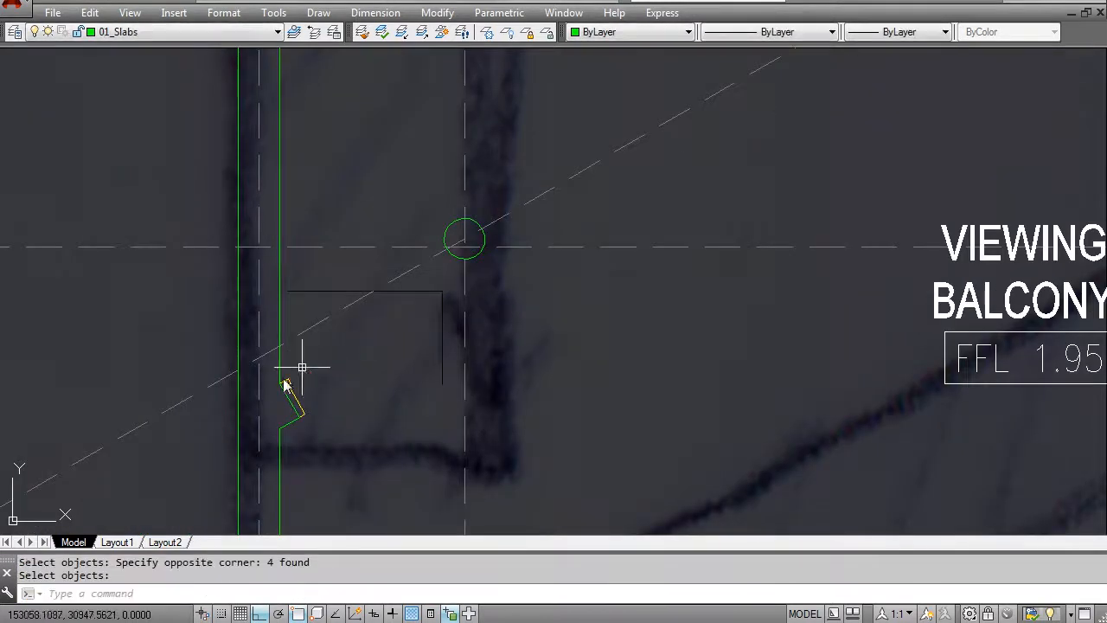
- Erase the remaining door frame pieces at the angled notch in the green wall
scroll(294, 398, "up", 4)
middle_click_drag(297, 403, 314, 316)
key("Return")
key("Return")
left_click(342, 314)
left_click(309, 283)
scroll(345, 323, "down", 4)
scroll(328, 318, "up", 4)
key("Escape")
type("e")
key("Return")
left_click(315, 290)
left_click(403, 424)
key("Return")
- Erase the wall's leftover inner green line around the former door notch
key("Escape")
scroll(383, 260, "down", 4)
key("Escape")
type("e")
key("Escape")
left_click(346, 291)
type("e")
key("Return")
key("Escape")
key("Escape")
- Extend the wall's inner green line down to the short line closing the wall's lower end
type("ex")
key("Return")
scroll(347, 455, "up", 2)
scroll(346, 455, "up", 2)
left_click(337, 470)
scroll(337, 470, "down", 2)
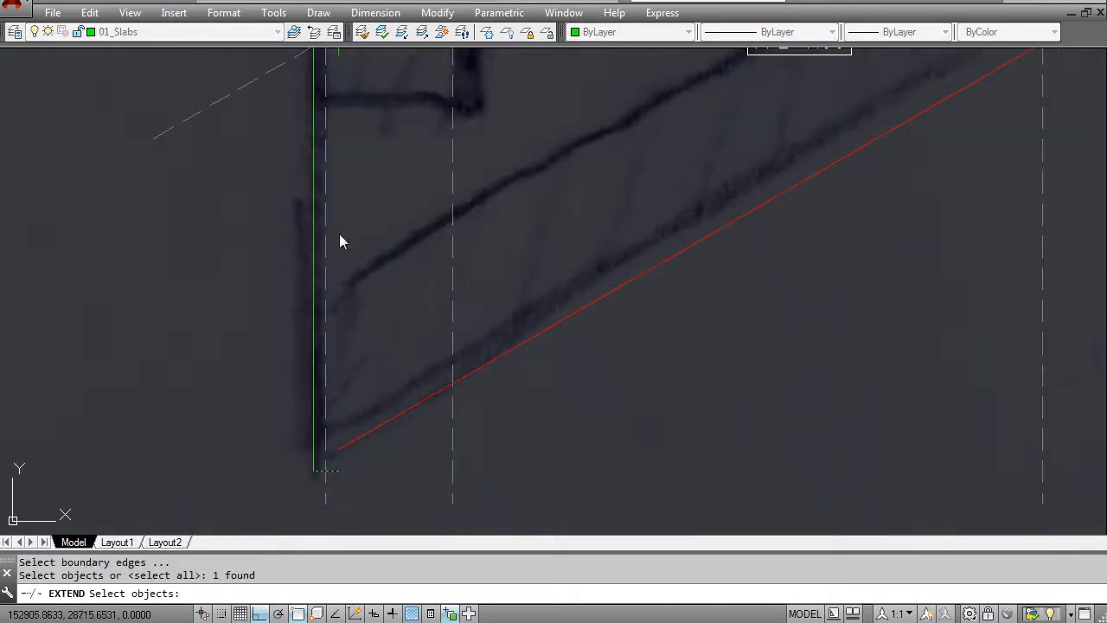
key("Return")
middle_click_drag(342, 50, 352, 141)
left_click(352, 129)
scroll(361, 198, "down", 4)
key("Escape")
middle_click_drag(459, 229, 435, 381)
middle_click_drag(501, 132, 484, 320)
type("e")
key("Return")
left_click(395, 273)
left_click(483, 366)
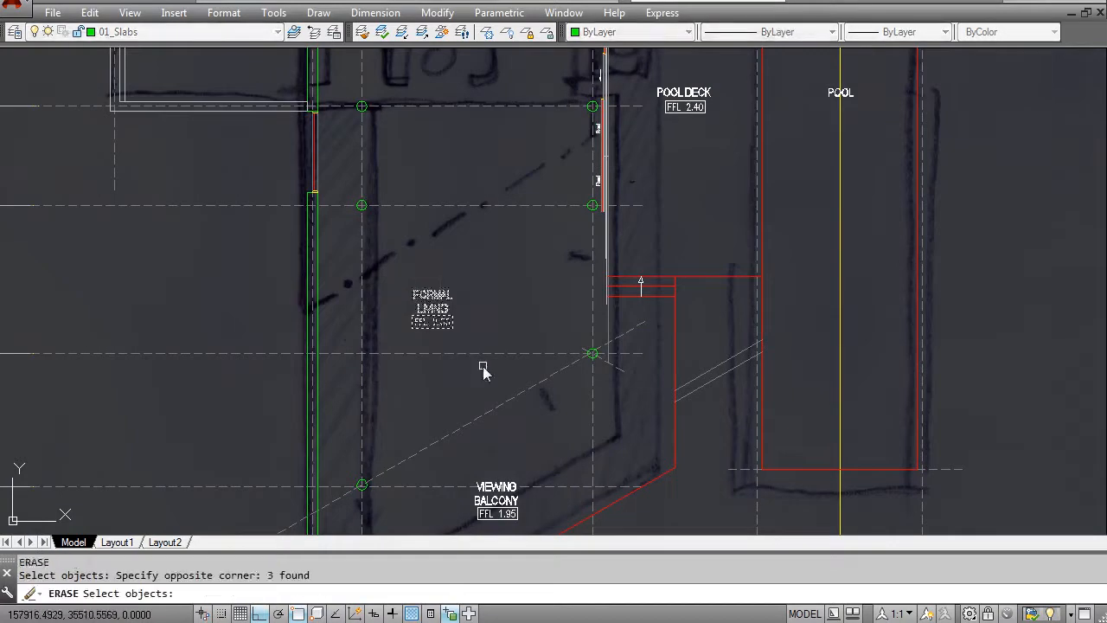
key("Escape")
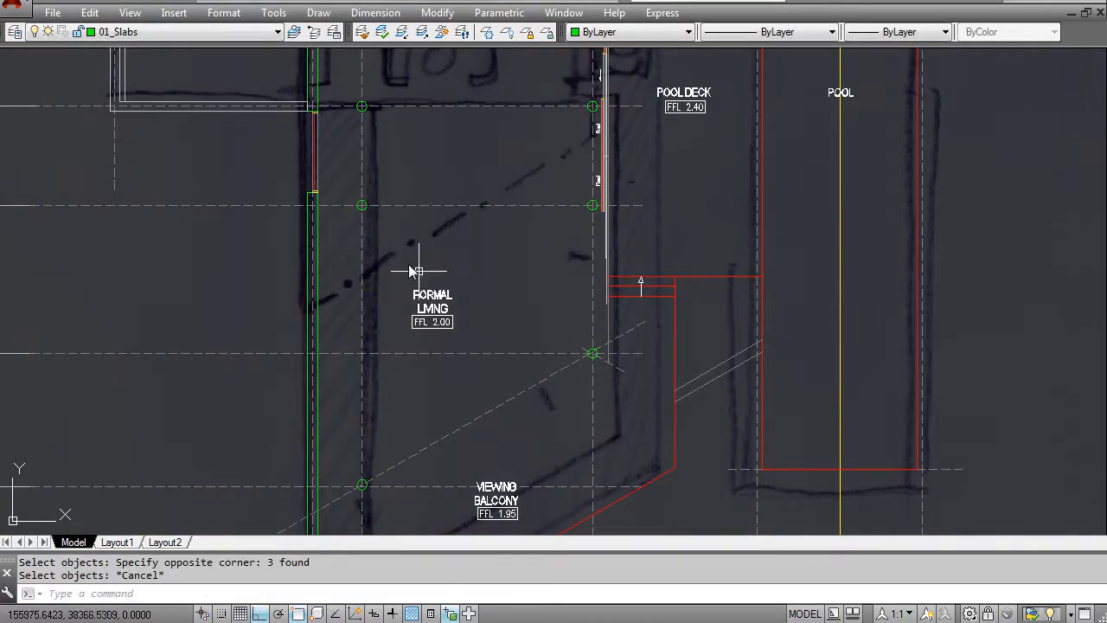
- Erase the fixed glazing panels and their labels between the formal living room and the pool deck
middle_click_drag(403, 263, 413, 358)
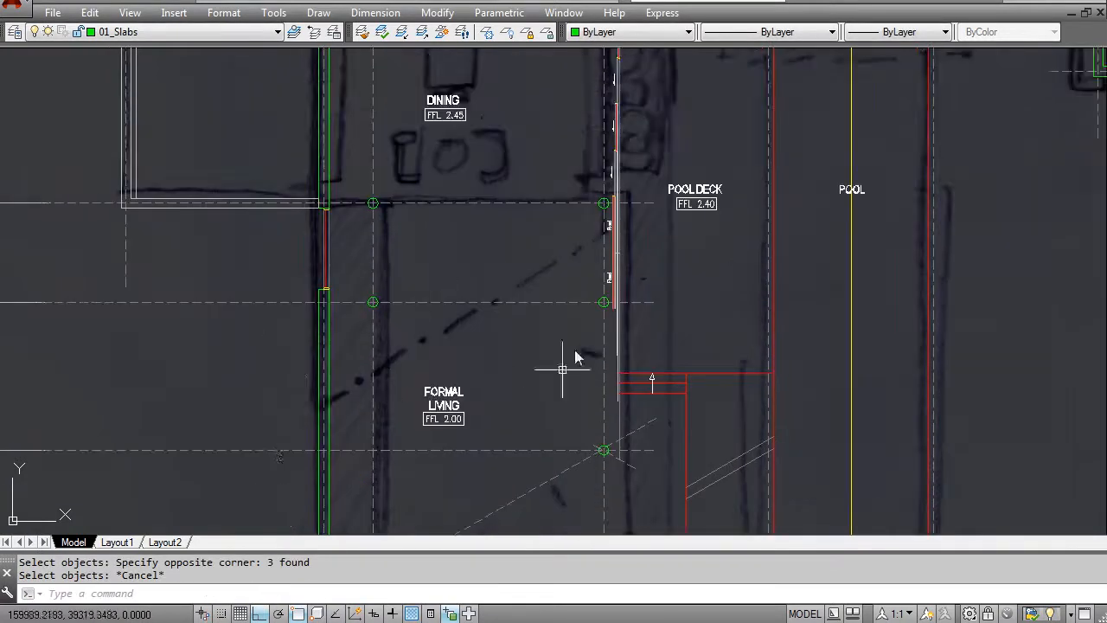
mouse_move(544, 263)
middle_mouse_down()
mouse_move(485, 335)
mouse_move(472, 375)
middle_mouse_up()
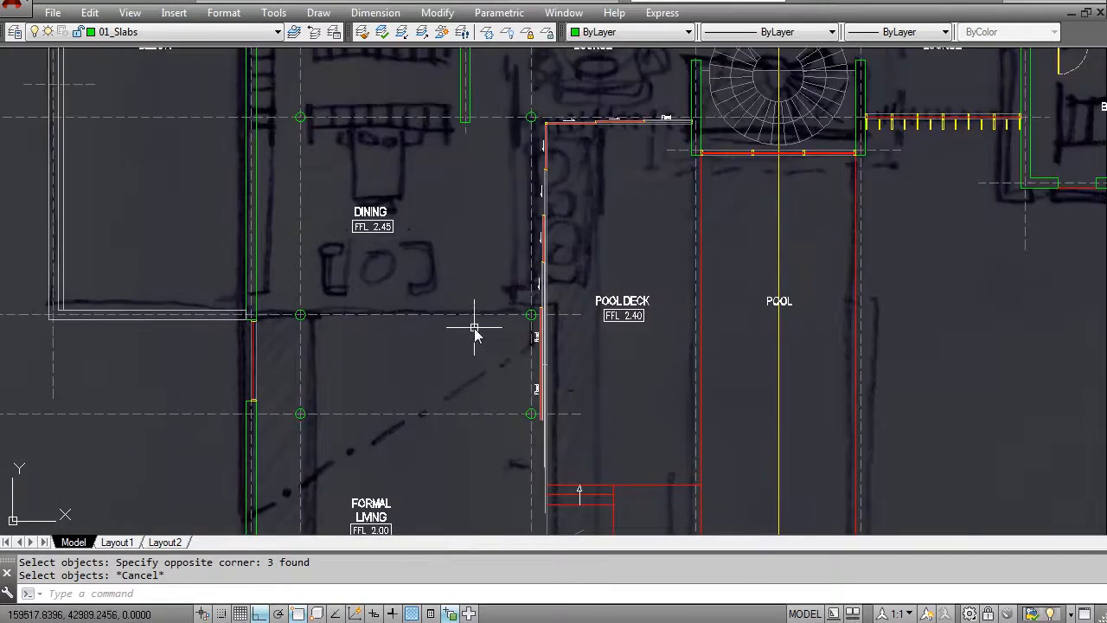
scroll(437, 371, "down", 1)
scroll(444, 372, "up", 3)
type("e")
key("Return")
scroll(462, 217, "up", 2)
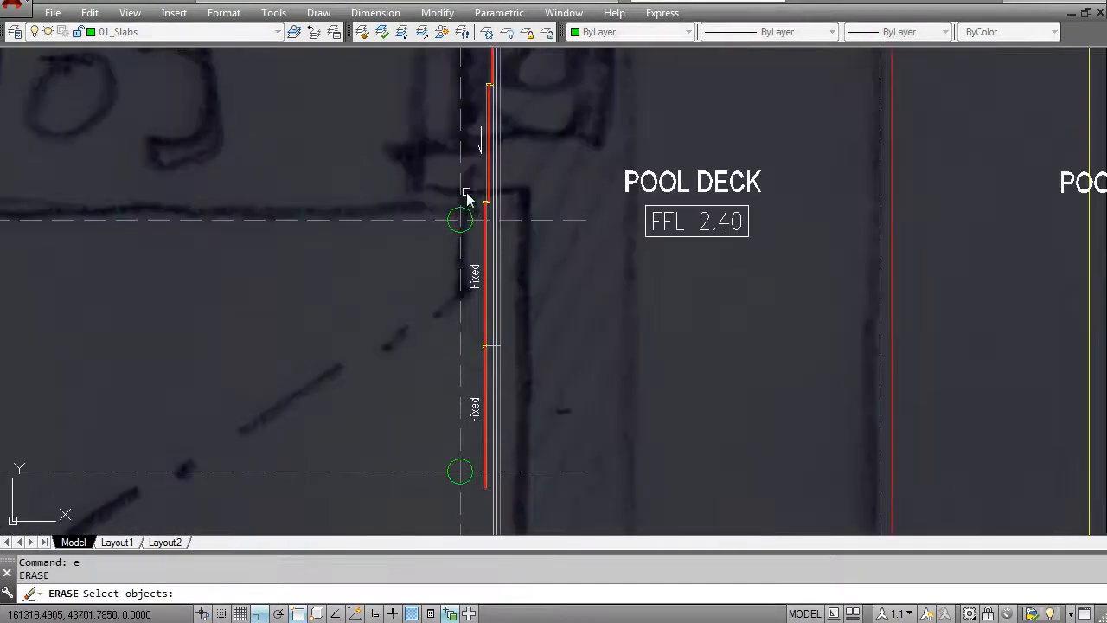
scroll(467, 197, "down", 4)
left_click(478, 217)
middle_click_drag(524, 390, 502, 465)
left_click(494, 475)
scroll(484, 414, "up", 6)
left_click(474, 410)
left_click(481, 427)
scroll(480, 407, "down", 5)
key("Escape")
- Erase the stray leftover line where the fixed panels beside the pool deck stood
scroll(475, 400, "up", 3)
type("e")
key("Return")
left_click(472, 412)
scroll(472, 413, "down", 5)
key("Escape")
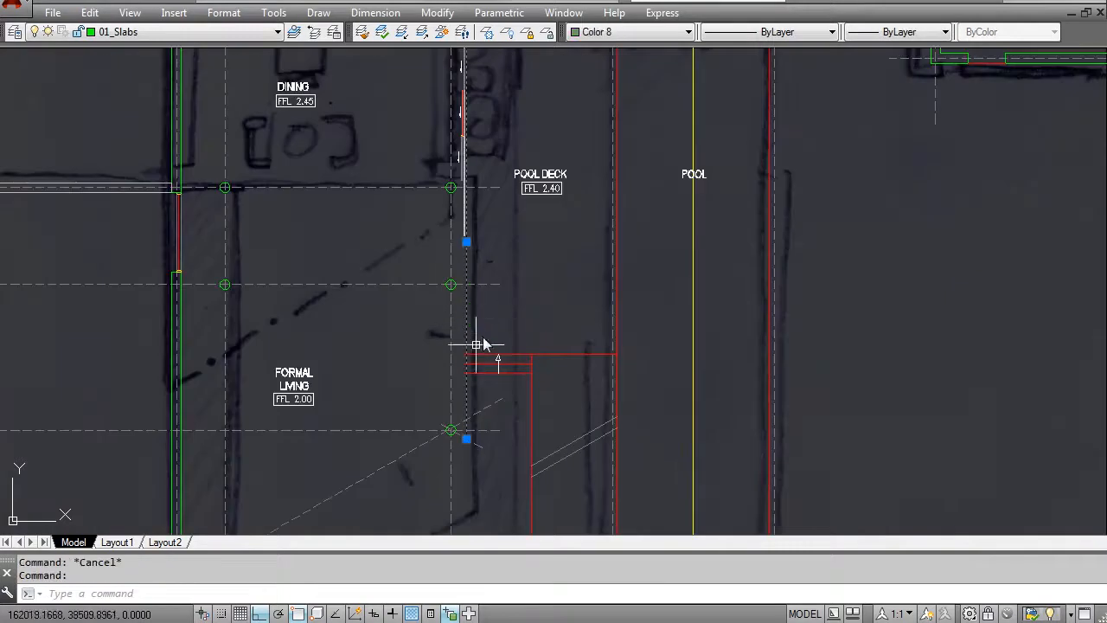
key("Escape")
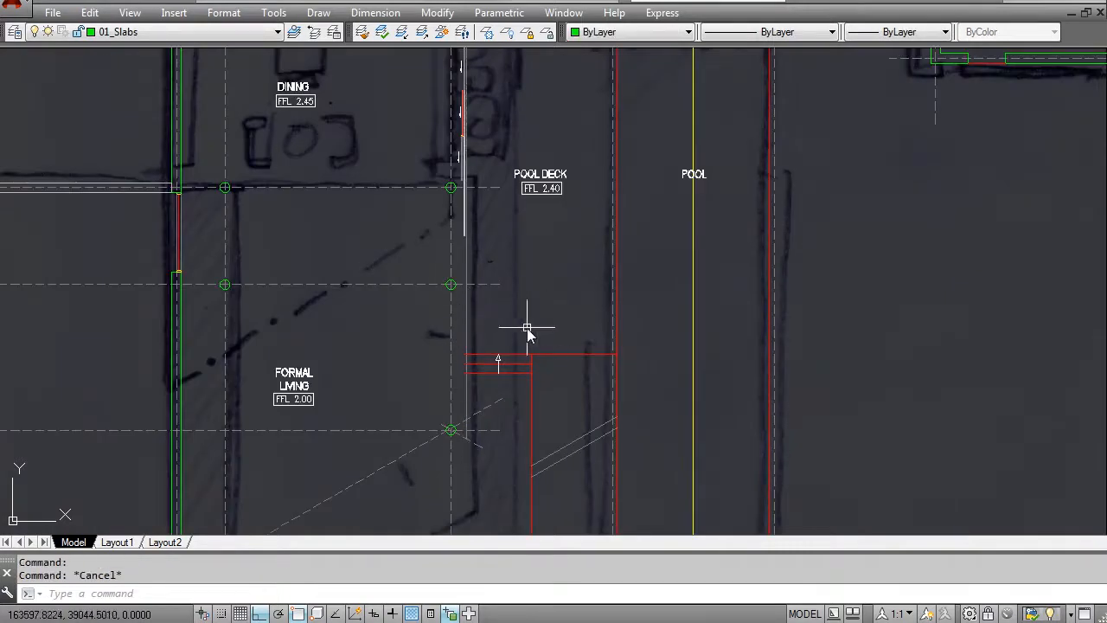
- Offset the vertical grey line beside the formal living room by 1500 toward the pool
scroll(531, 301, "down", 4)
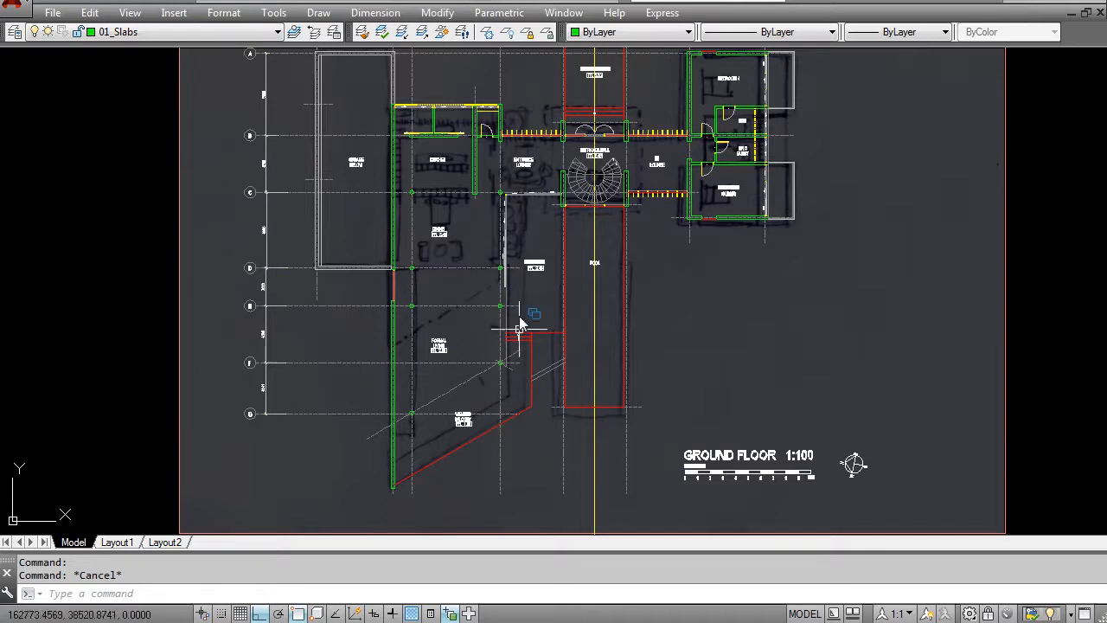
scroll(515, 337, "up", 6)
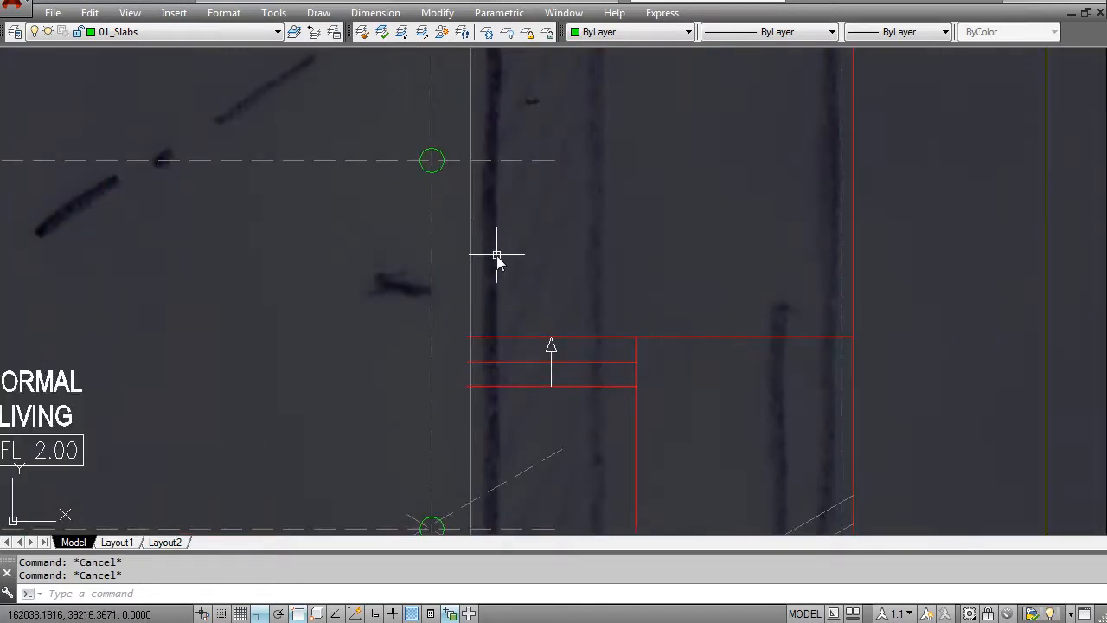
type("o")
key("Return")
type("150")
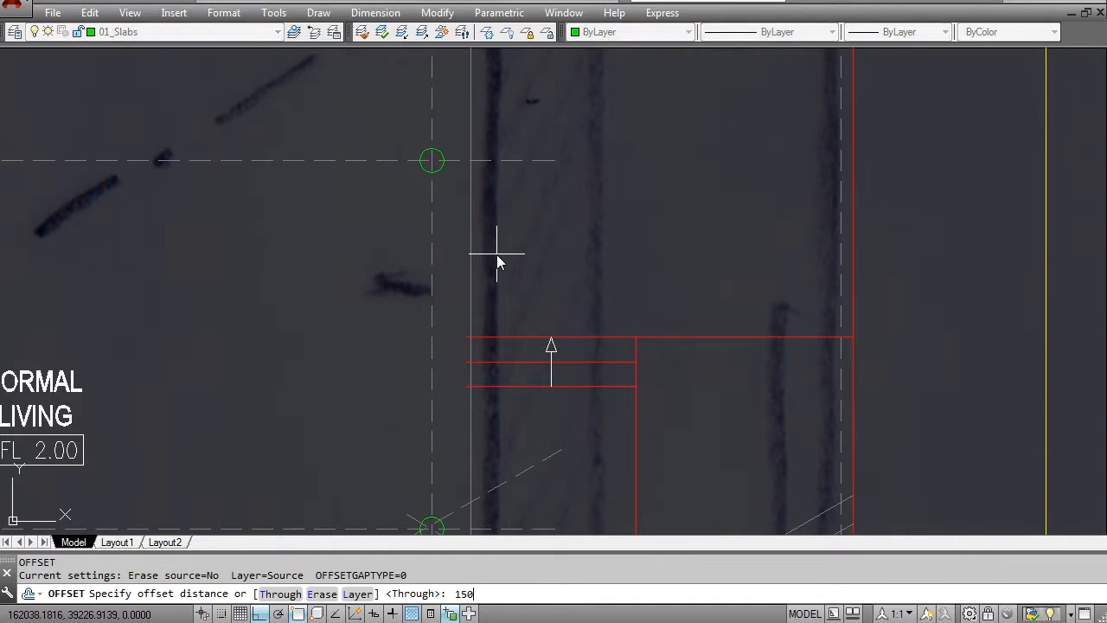
key("Return")
left_click(471, 260)
left_click(487, 259)
key("Escape")
- Erase the original vertical grey line beside the formal living room
type("e")
key("Return")
left_click(486, 264)
left_click(453, 262)
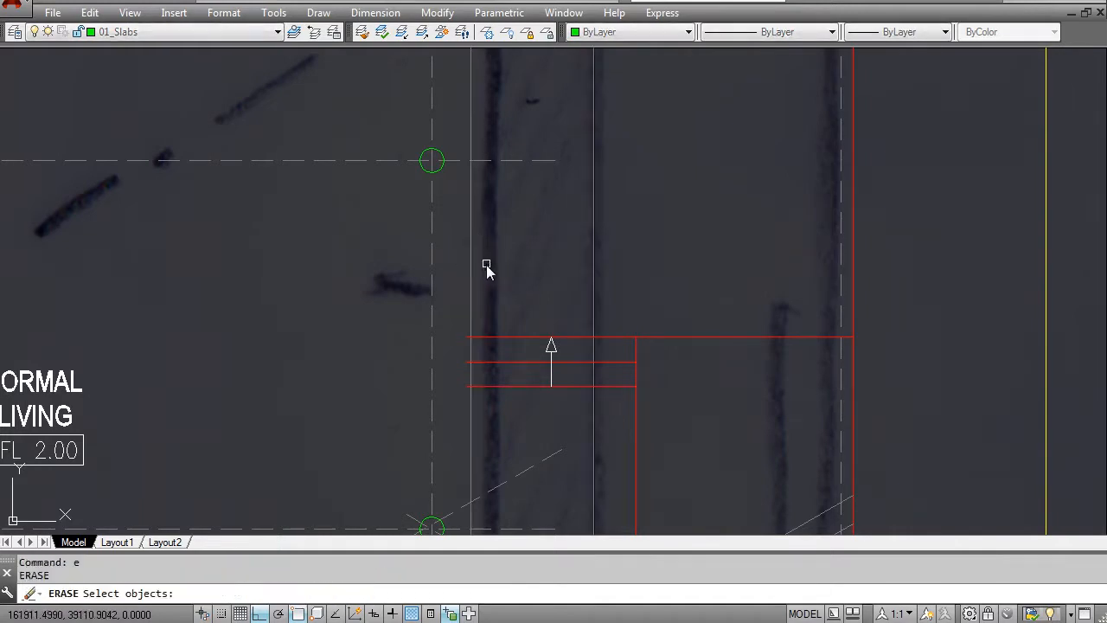
key("Return")
- Examine how the offset grey line relates to the pool deck steps and the viewing balcony edge
scroll(499, 284, "down", 6)
scroll(503, 286, "up", 3)
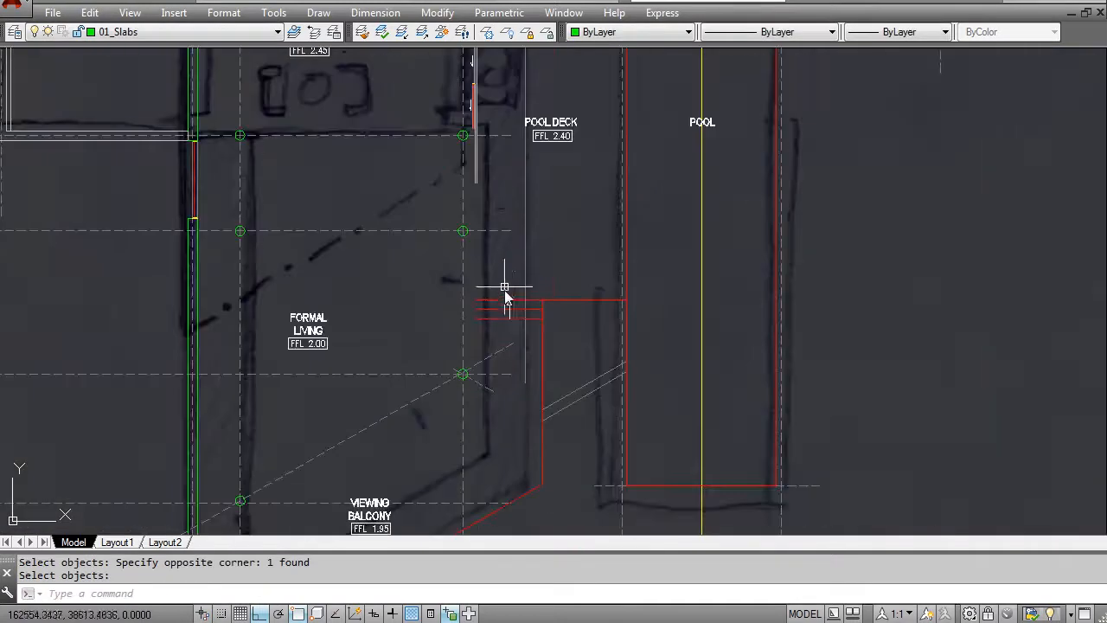
left_click(529, 185)
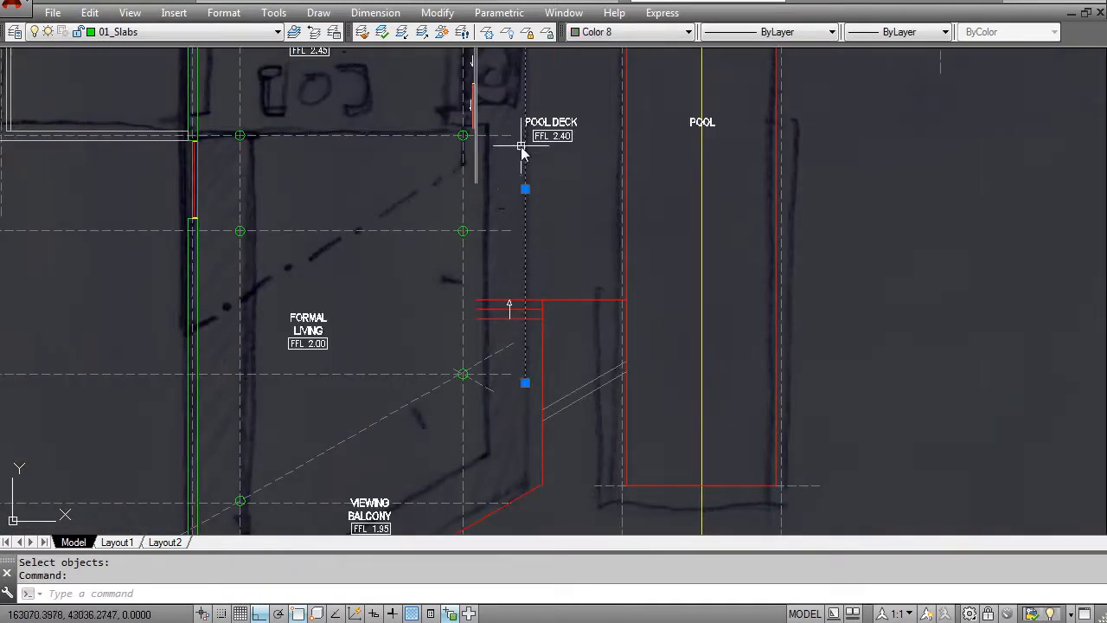
scroll(525, 156, "down", 2)
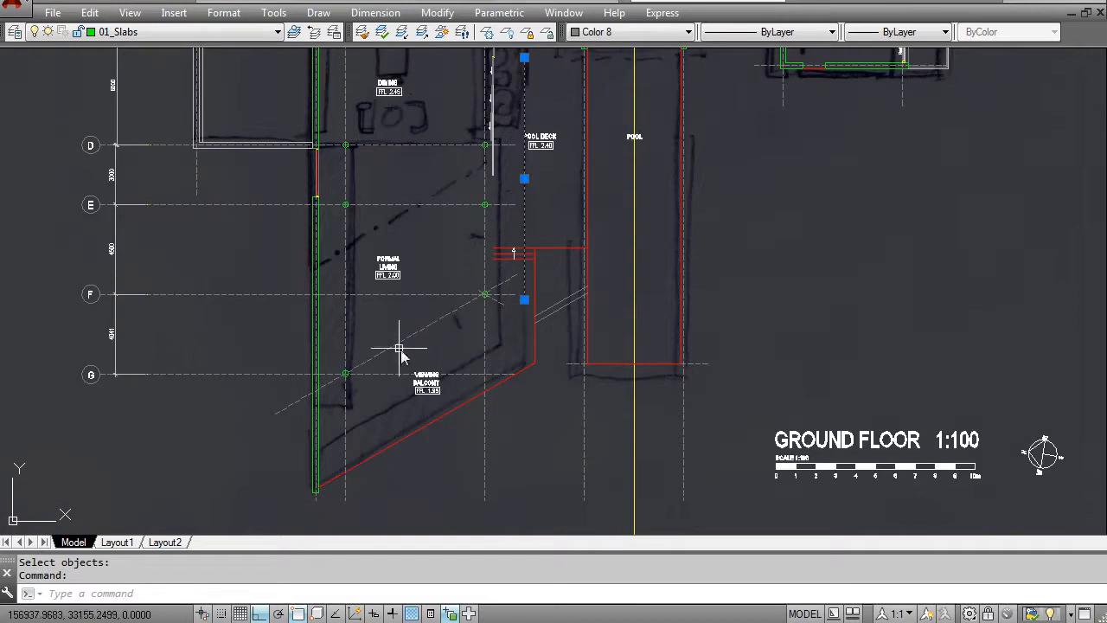
middle_click_drag(481, 229, 475, 330)
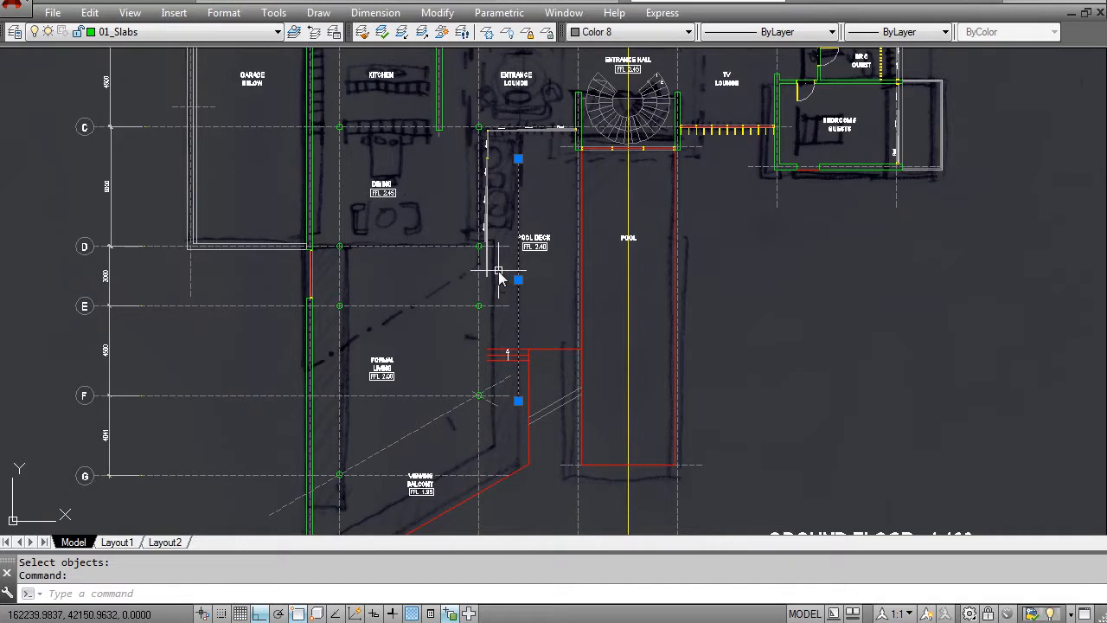
key("Escape")
key("Escape")
middle_click_drag(482, 430, 482, 355)
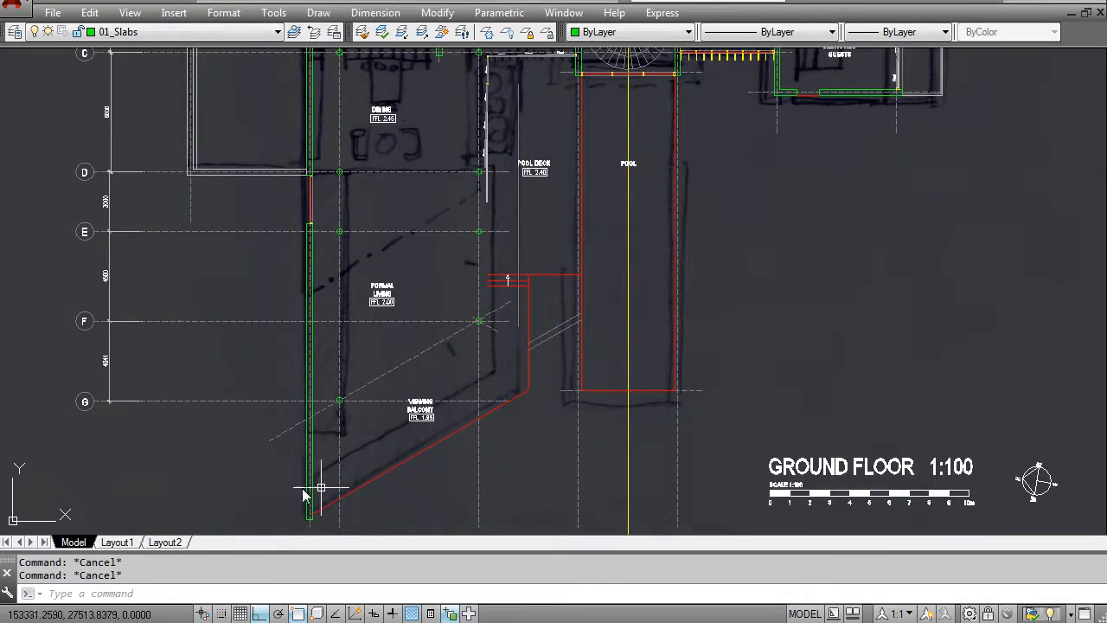
scroll(526, 348, "up", 4)
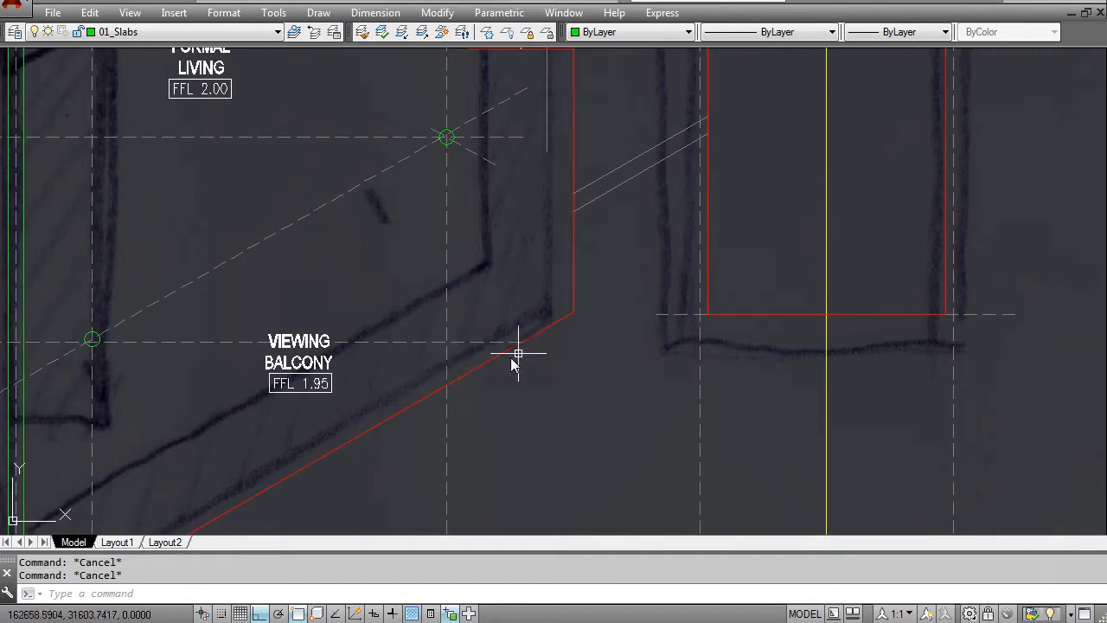
type("E")
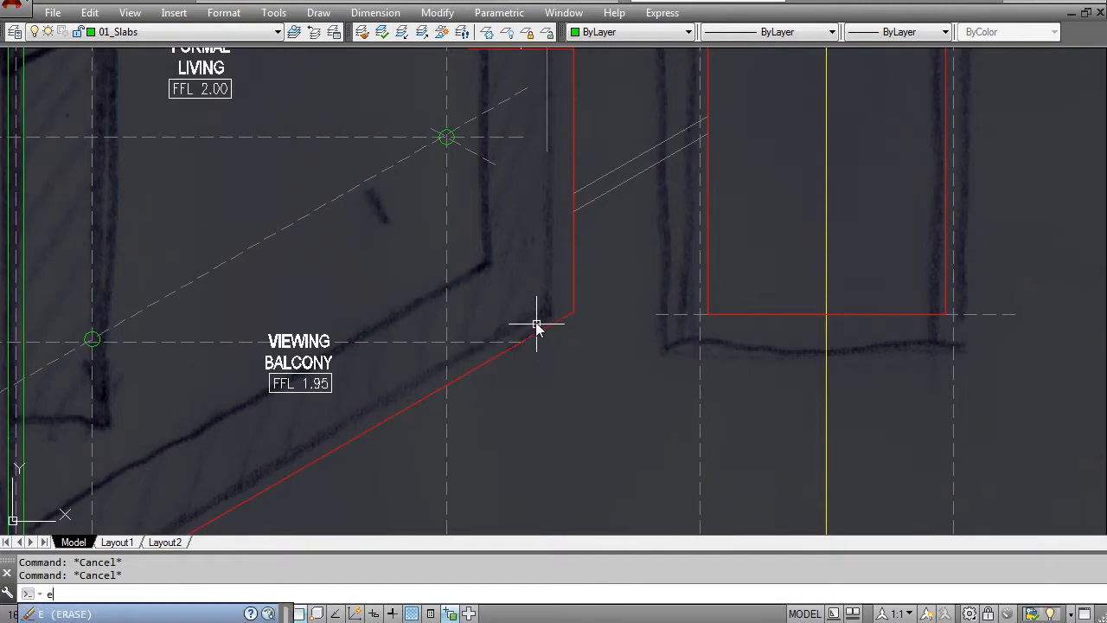
middle_click_drag(334, 395, 541, 190)
middle_click_drag(731, 148, 595, 295)
scroll(599, 346, "up", 2)
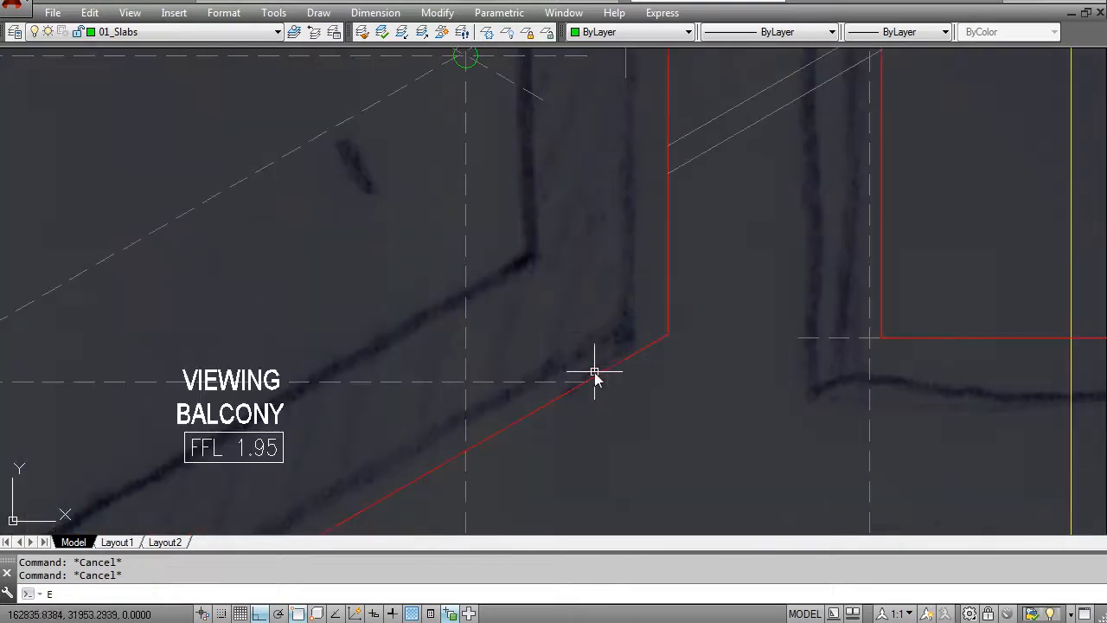
key("Escape")
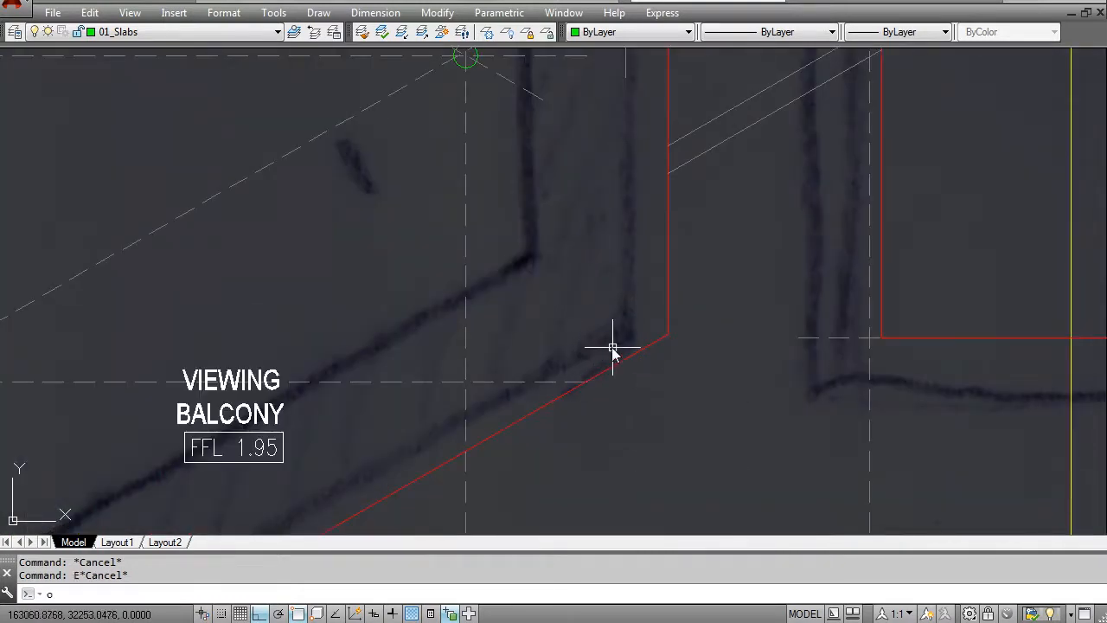
- Offset the viewing balcony's red outer slab edge inward by 300
type("o")
key("Return")
type("300")
key("Return")
left_click(615, 365)
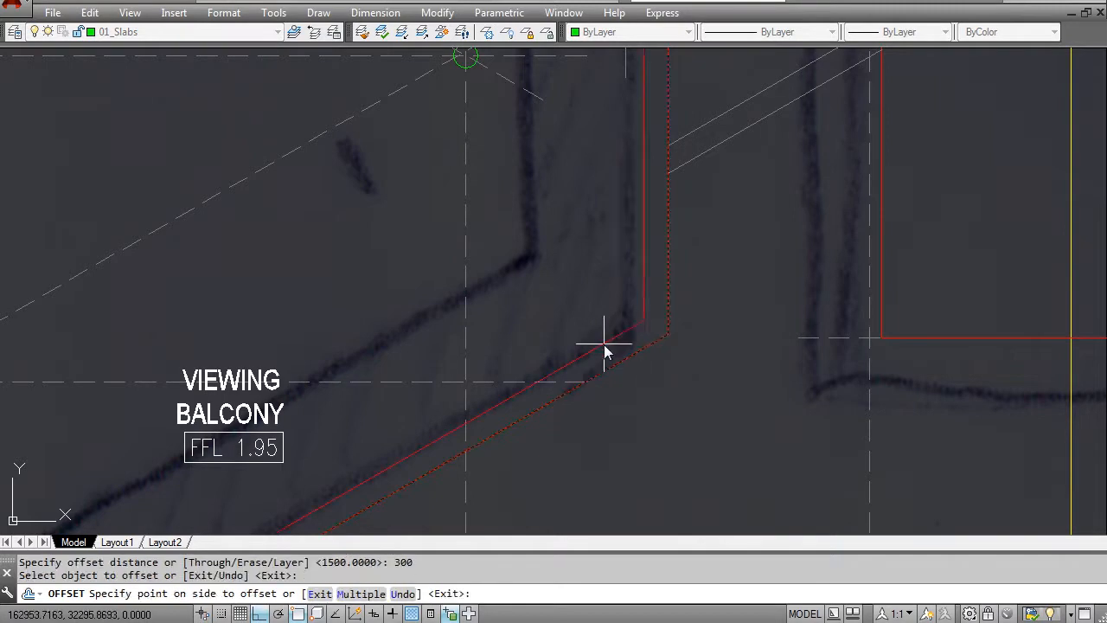
left_click(609, 349)
key("Escape")
key("Escape")
key("Escape")
- Extend the vertical grey line down to the inner balcony edge
type("ex")
key("Return")
left_click(597, 377)
left_click(589, 377)
key("Return")
left_click(625, 111)
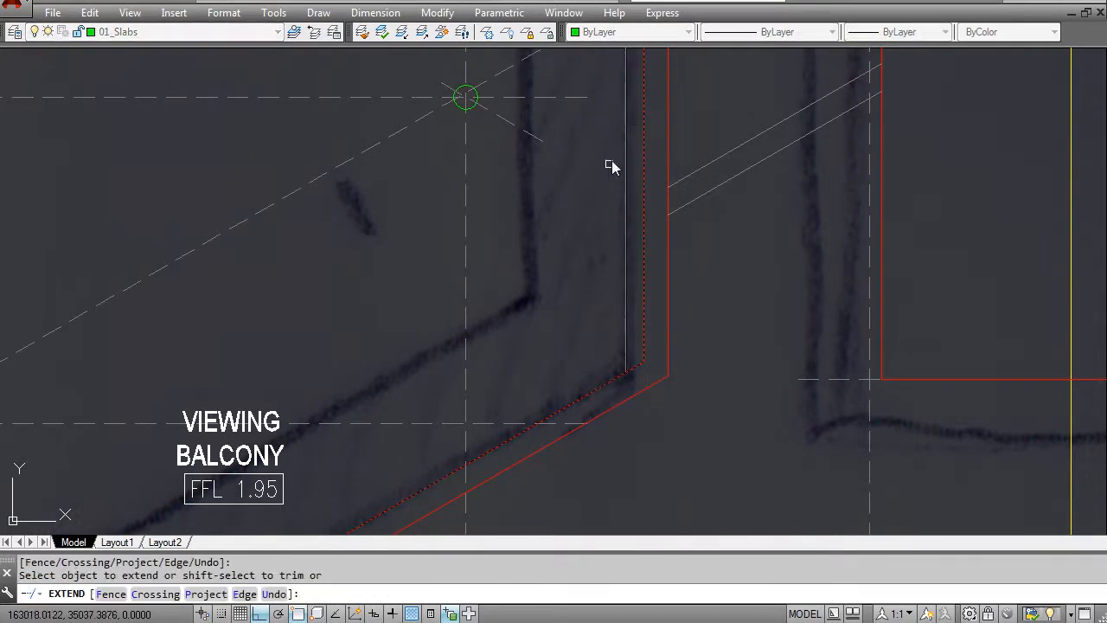
key("Escape")
scroll(626, 382, "up", 2)
key("Escape")
key("Escape")
- Trim the part of the inner balcony edge that lies beyond the vertical grey line
type("tr")
key("Return")
left_click(630, 349)
left_click(621, 344)
key("Return")
left_click(636, 339)
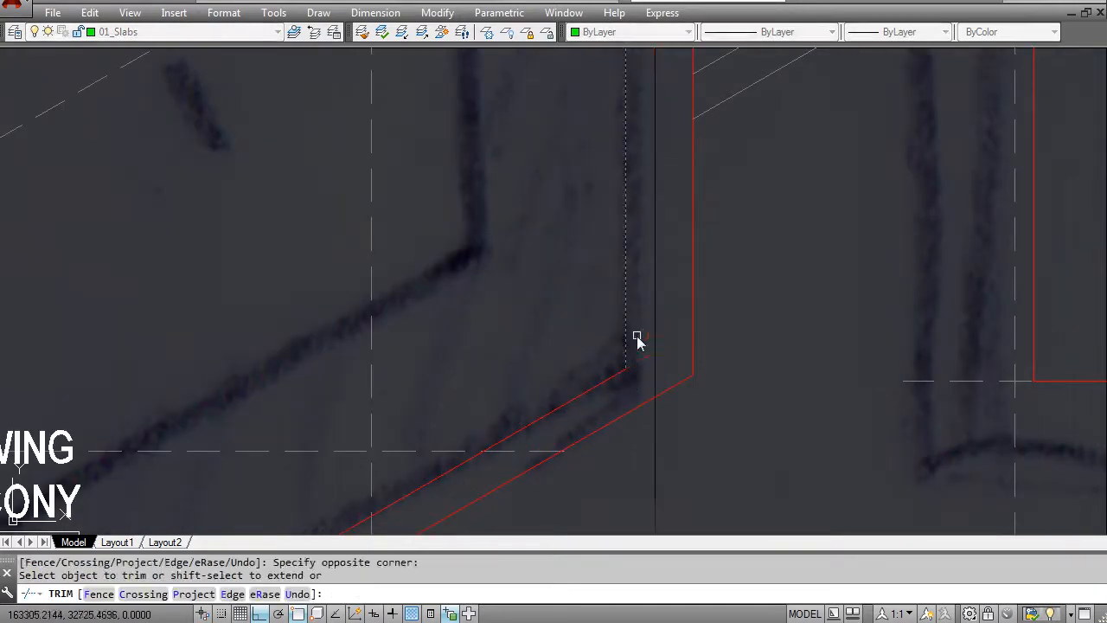
left_click(638, 367)
key("Escape")
- Fillet the inner balcony edge with the vertical grey line to join them at the corner
type("e")
middle_click_drag(641, 406, 607, 351)
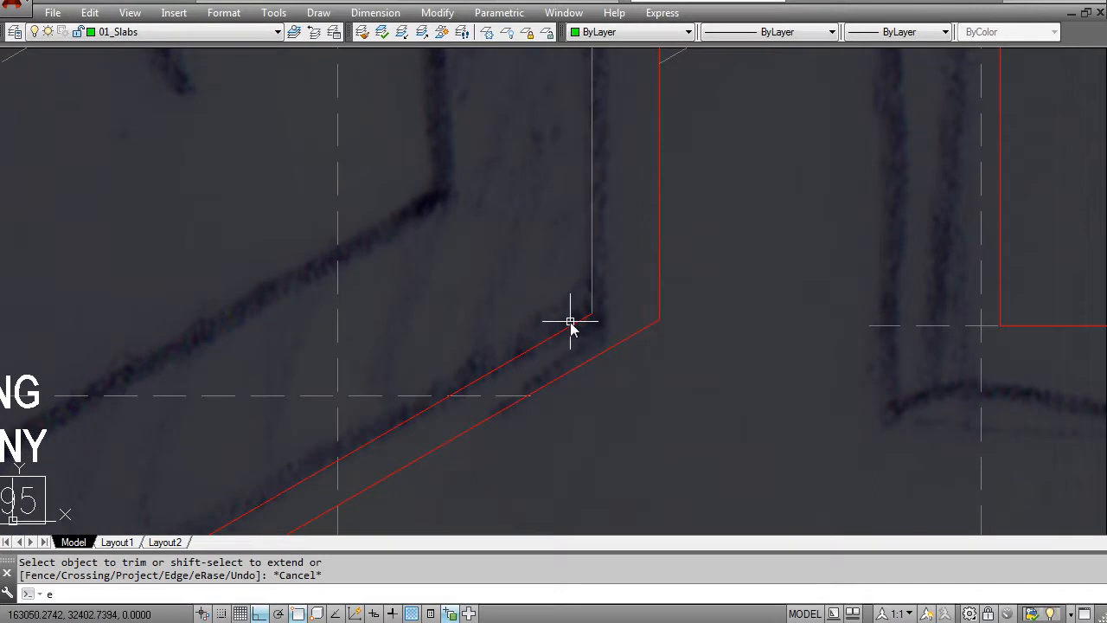
key("Escape")
key("Escape")
type("f")
key("Return")
left_click(581, 320)
left_click(591, 297)
scroll(593, 301, "down", 5)
key("Escape")
- Change the colour of the joined inner balcony outline to grey
left_click(591, 297)
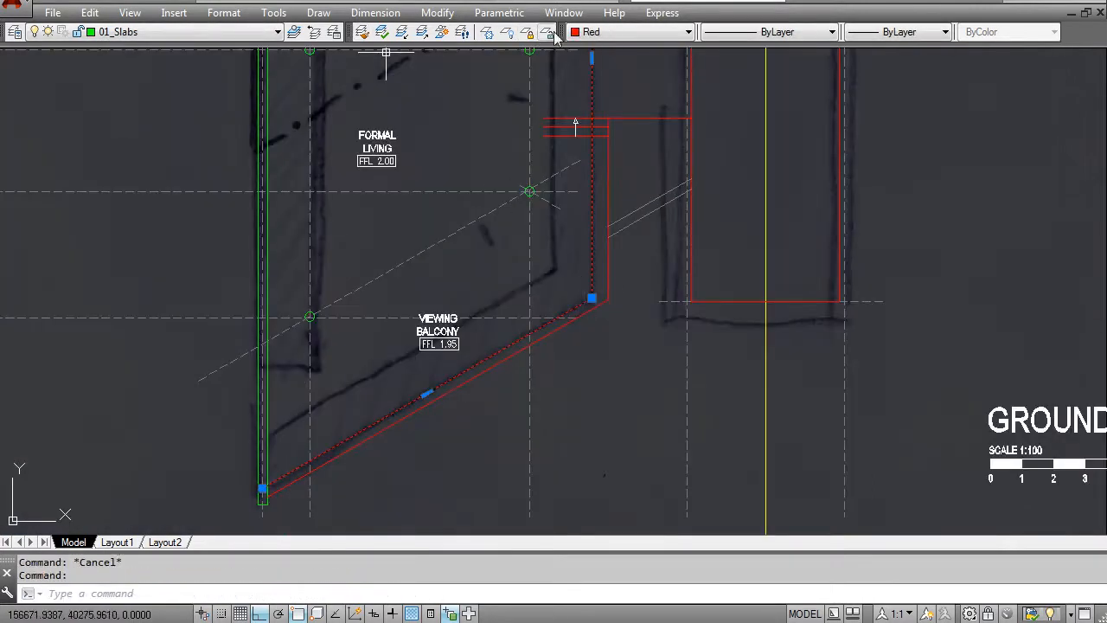
left_click(606, 37)
left_click(605, 158)
key("Escape")
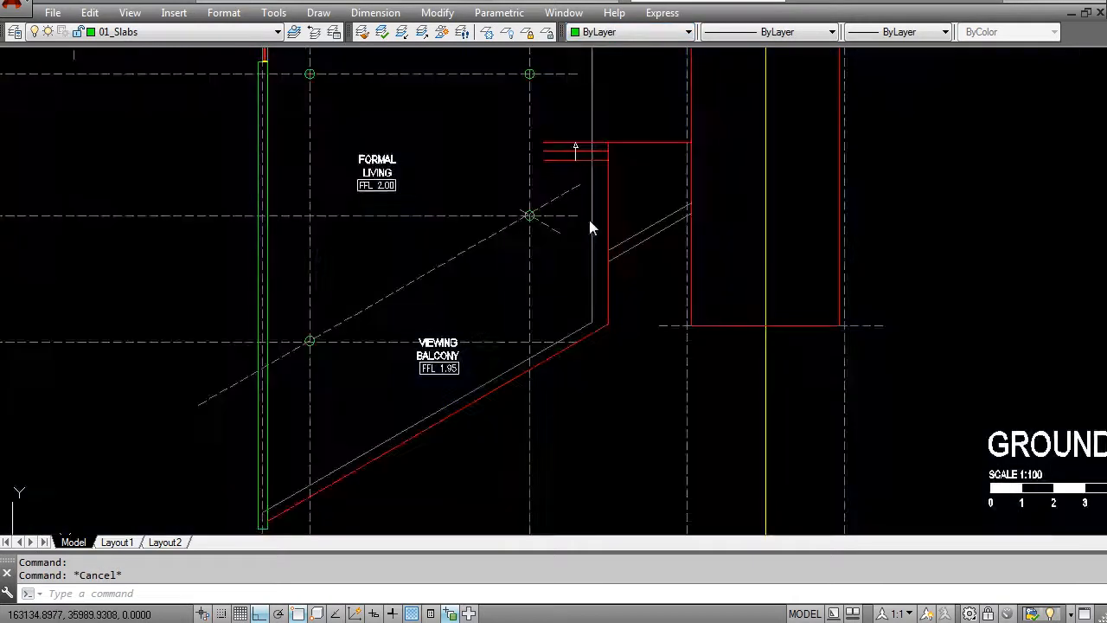
- Erase the direction arrow on the steps between the pool deck and the viewing balcony
scroll(582, 169, "up", 6)
key("Escape")
type("e")
key("space")
left_click(524, 220)
left_click(572, 350)
key("space")
key("Escape")
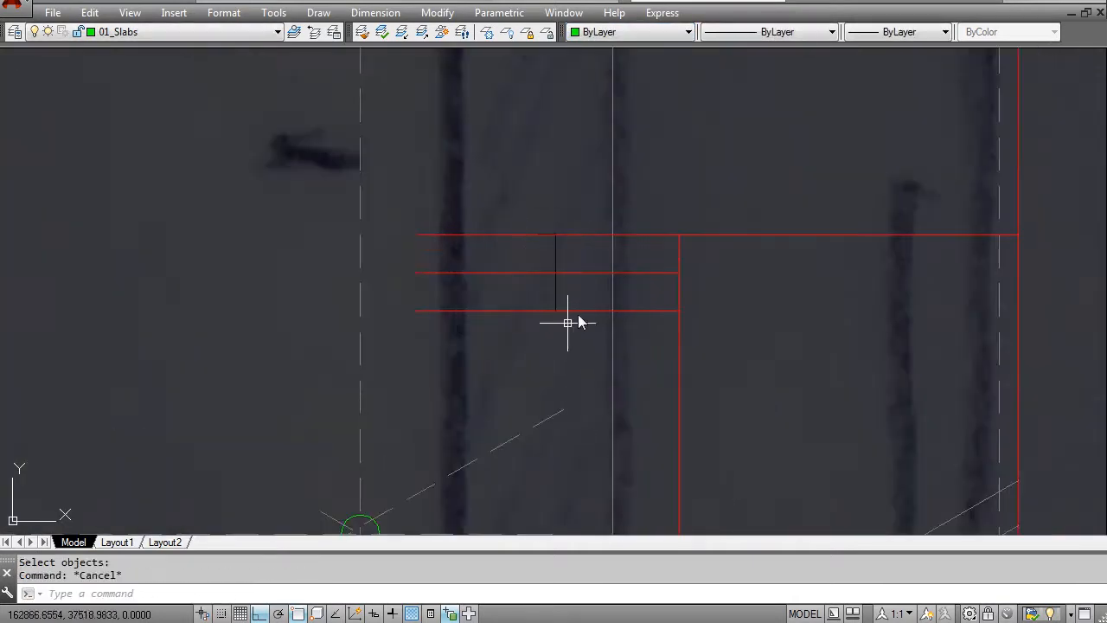
- Recolour the red step lines and deck edge lines between the pool deck and the viewing balcony to light grey
scroll(652, 318, "down", 2)
left_click(683, 333)
left_click(663, 241)
scroll(662, 240, "down", 2)
left_click(717, 437)
left_click(689, 365)
left_click(631, 32)
left_click(605, 176)
key("Escape")
- Recolour the red pool outline to light grey
middle_click_drag(813, 337, 767, 308)
left_click(751, 301)
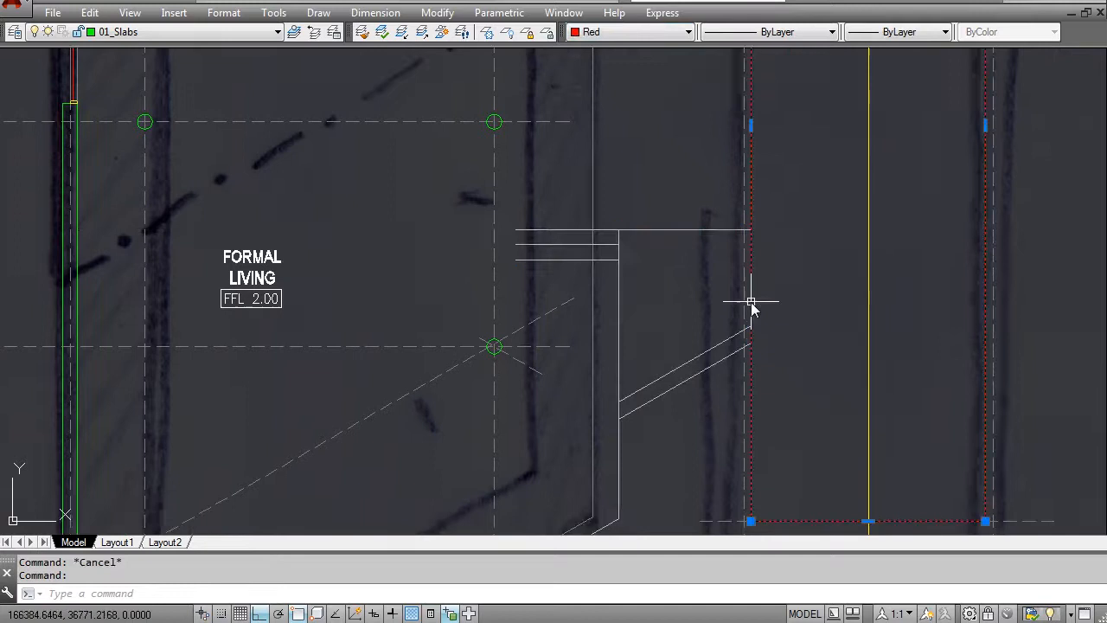
left_click(632, 32)
left_click(606, 139)
key("Escape")
scroll(732, 254, "down", 4)
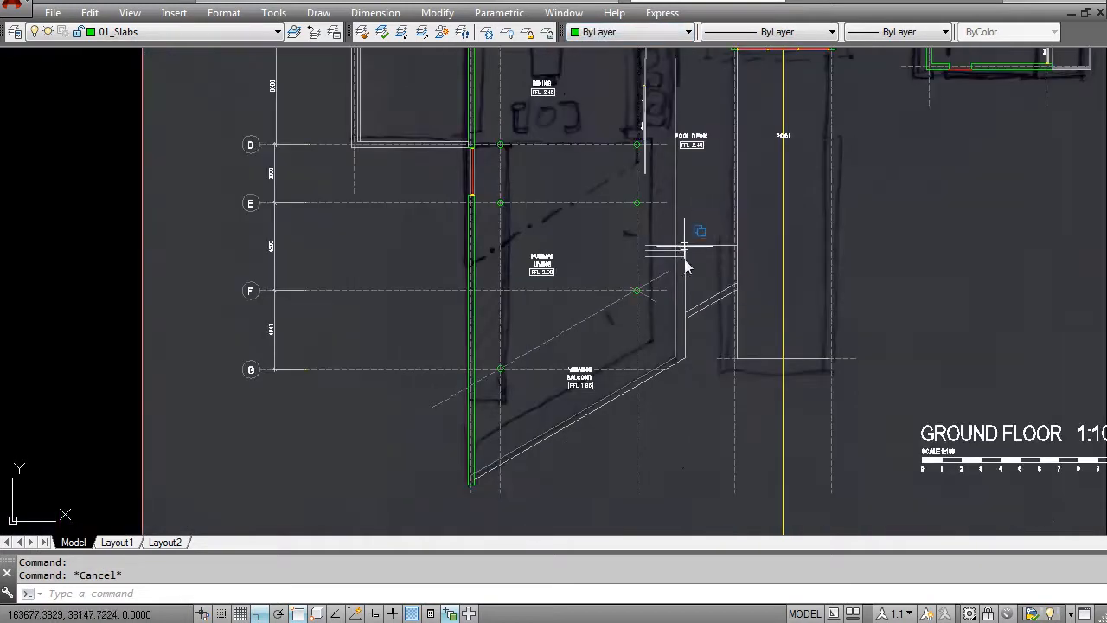
- Examine the ground floor plan from the viewing balcony up through the dining area to the kitchen and entrance lounge
scroll(480, 489, "up", 4)
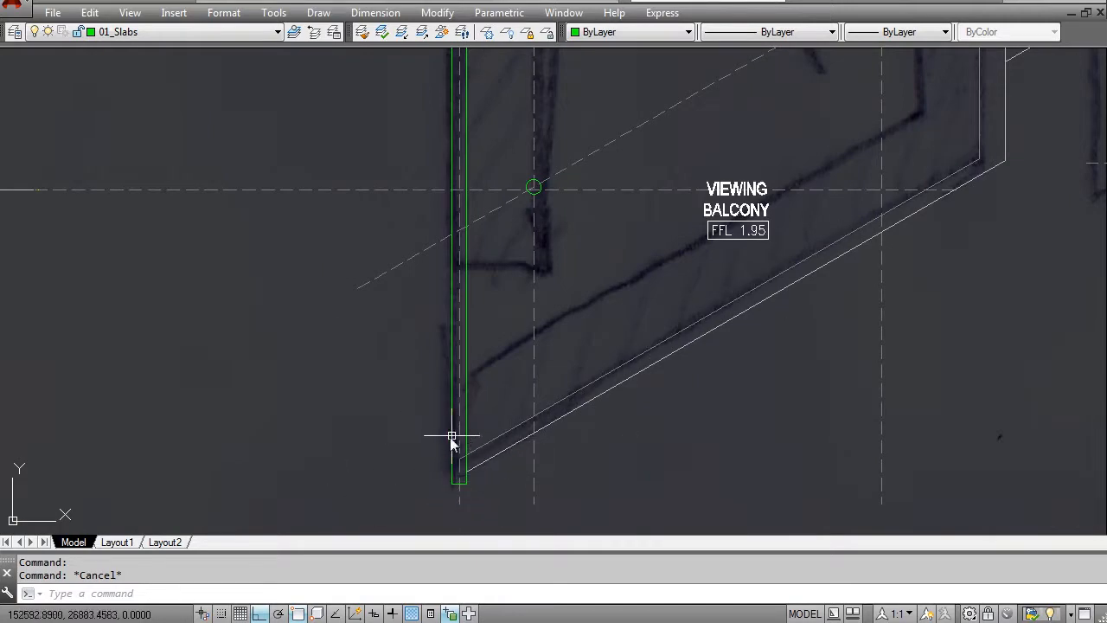
scroll(479, 373, "down", 2)
middle_click_drag(534, 237, 398, 382)
middle_click_drag(474, 378, 480, 244)
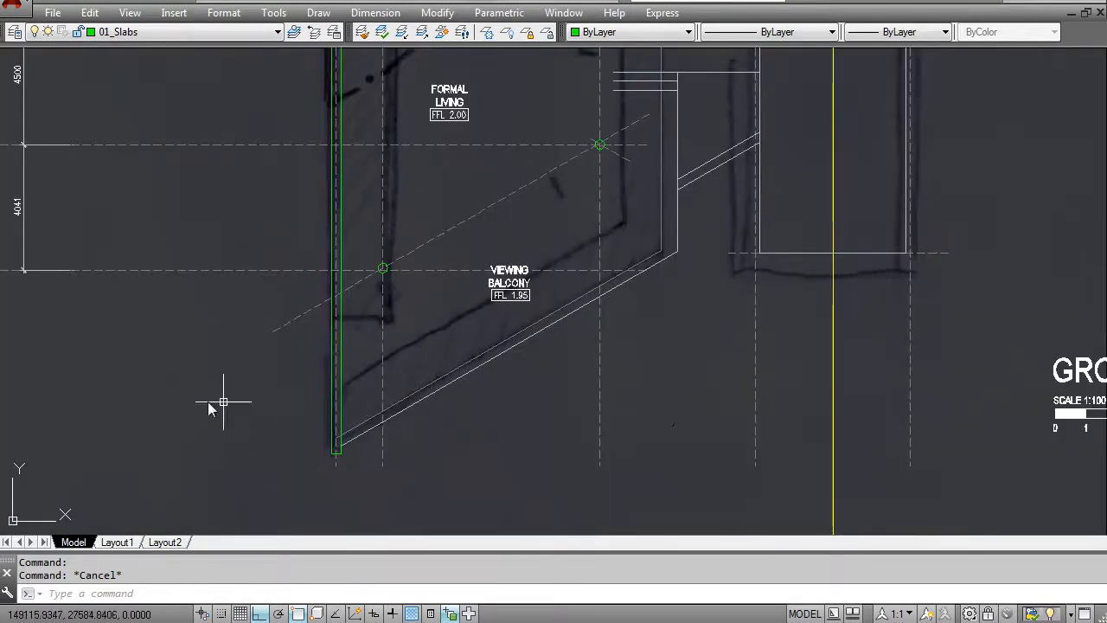
middle_click_drag(544, 191, 424, 364)
middle_click_drag(504, 315, 607, 430)
mouse_move(348, 205)
middle_mouse_down()
mouse_move(358, 289)
mouse_move(421, 289)
middle_mouse_up()
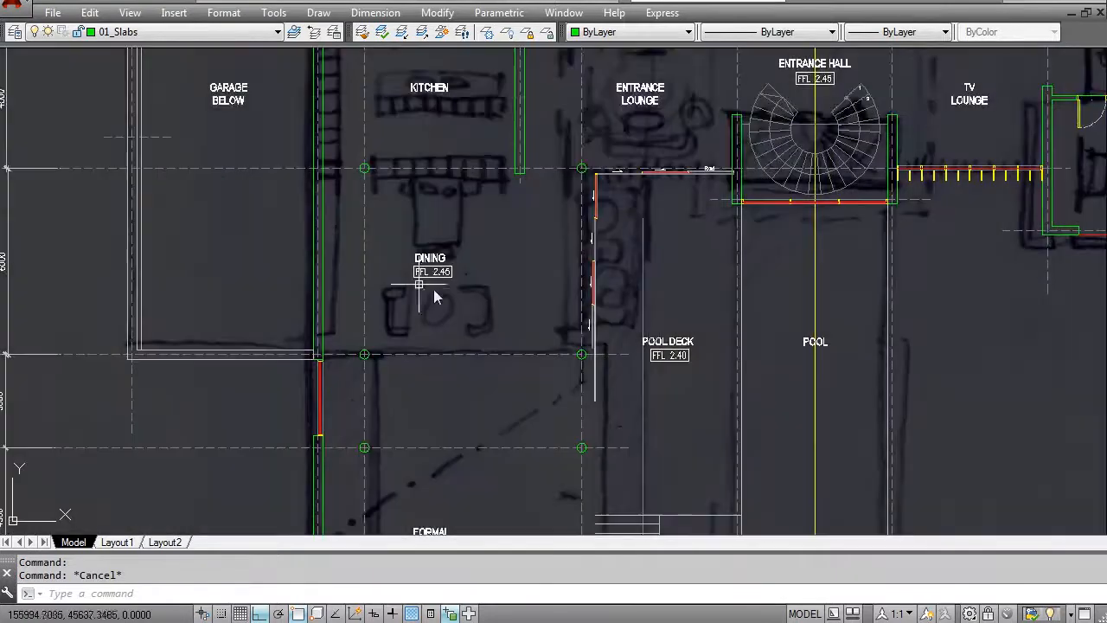
middle_click_drag(659, 176, 655, 249)
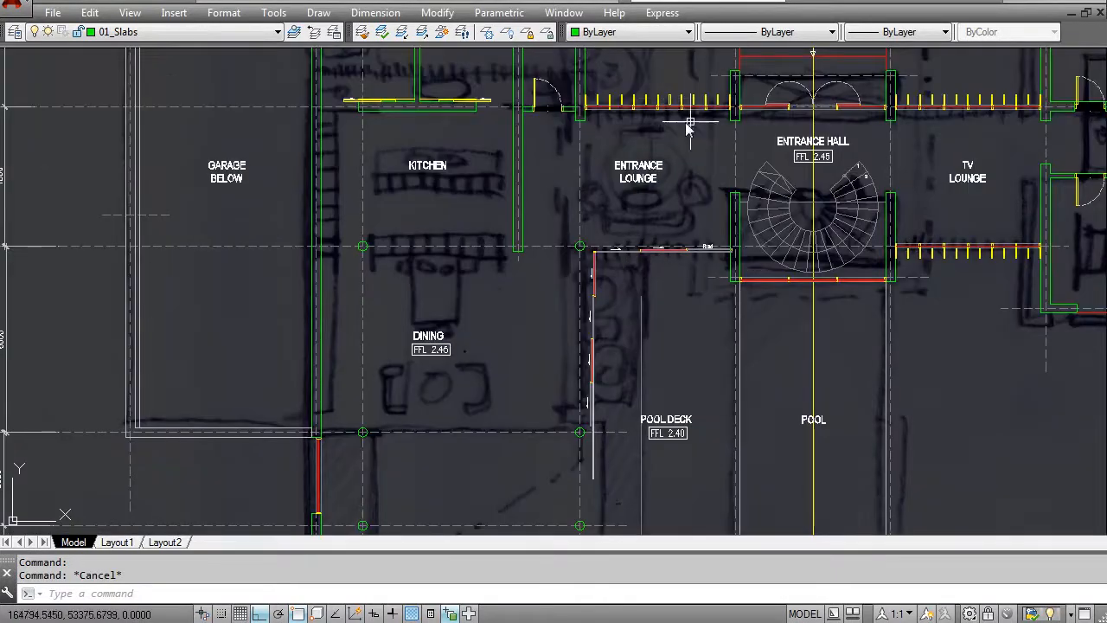
middle_click_drag(657, 117, 661, 289)
- Erase the long wall between the kitchen and the entrance lounge, including its remaining line
type("e")
key("Return")
scroll(519, 400, "up", 4)
left_click(539, 404)
left_click(503, 389)
scroll(506, 386, "down", 2)
scroll(507, 386, "down", 2)
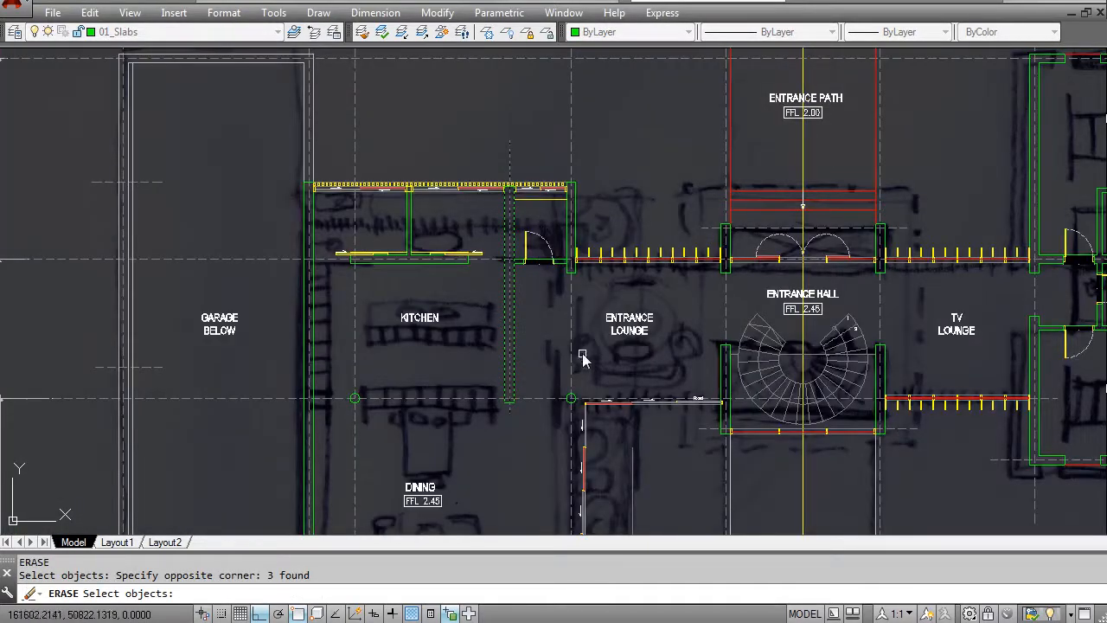
key("Return")
middle_click_drag(523, 350, 524, 351)
key("Return")
left_click(523, 429)
left_click(496, 381)
key("Return")
- Erase the short wall piece between the kitchen's external windows and the yellow line just inside them
scroll(522, 217, "up", 4)
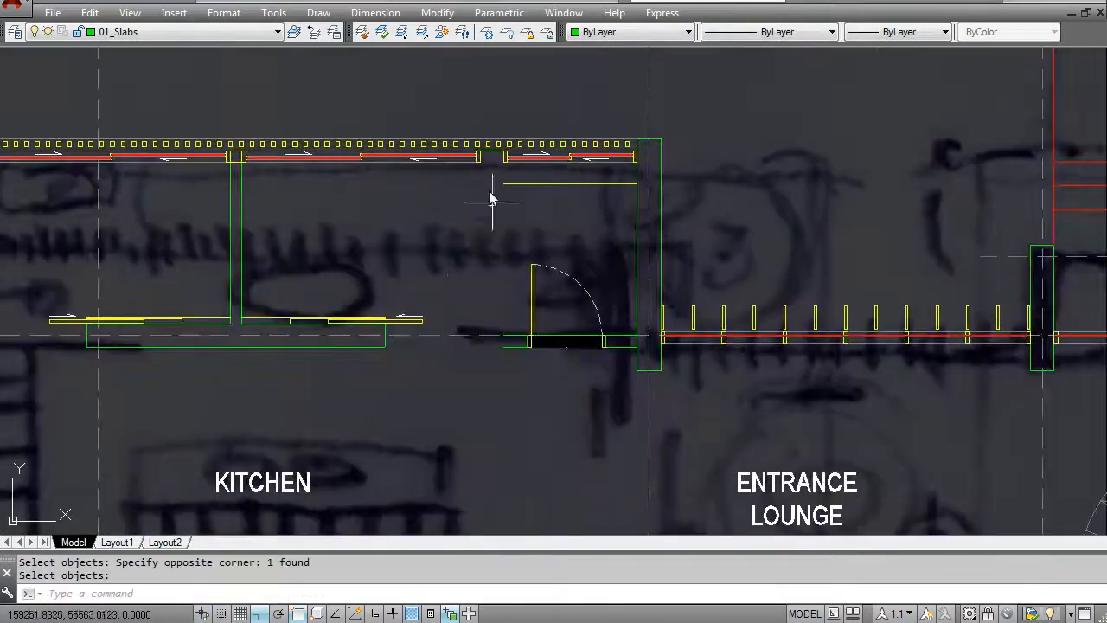
scroll(490, 152, "up", 4)
key("Return")
left_click(491, 150)
key("Return")
scroll(513, 221, "down", 6)
key("Return")
left_click(537, 226)
left_click(528, 210)
key("Return")
- Erase the hinged door and its adjoining wall pieces beside the kitchen
scroll(511, 252, "up", 4)
key("Return")
left_click(479, 173)
left_click(731, 360)
key("Return")
scroll(494, 339, "down", 4)
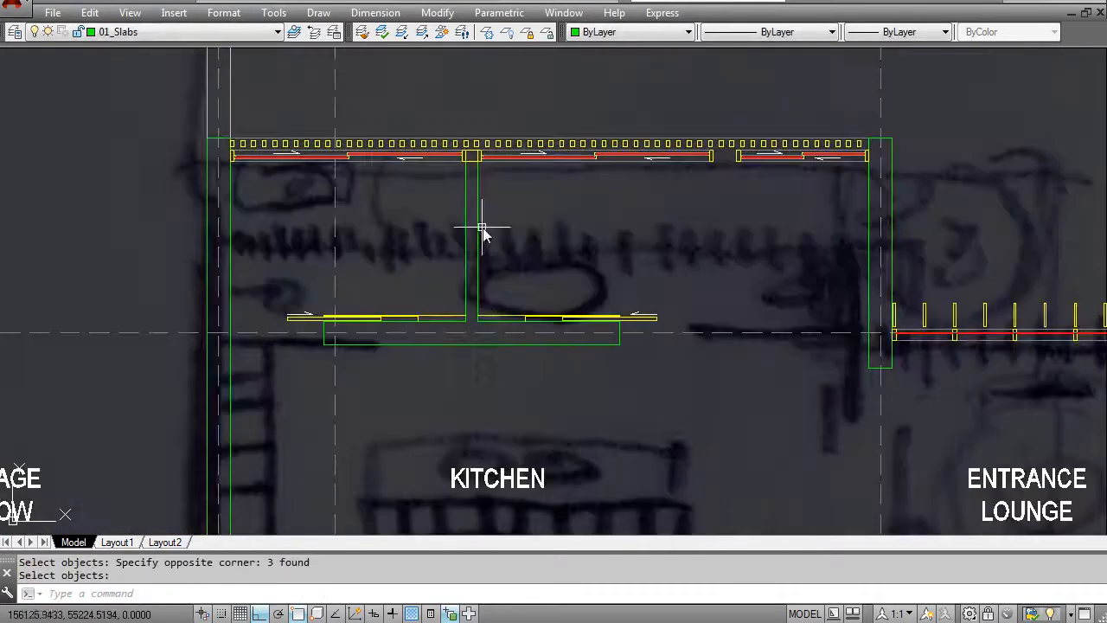
- Move the kitchen's T-shaped partition with its sliding doors out of the plan to the empty area beyond the garage
scroll(502, 222, "down", 2)
scroll(504, 238, "down", 1)
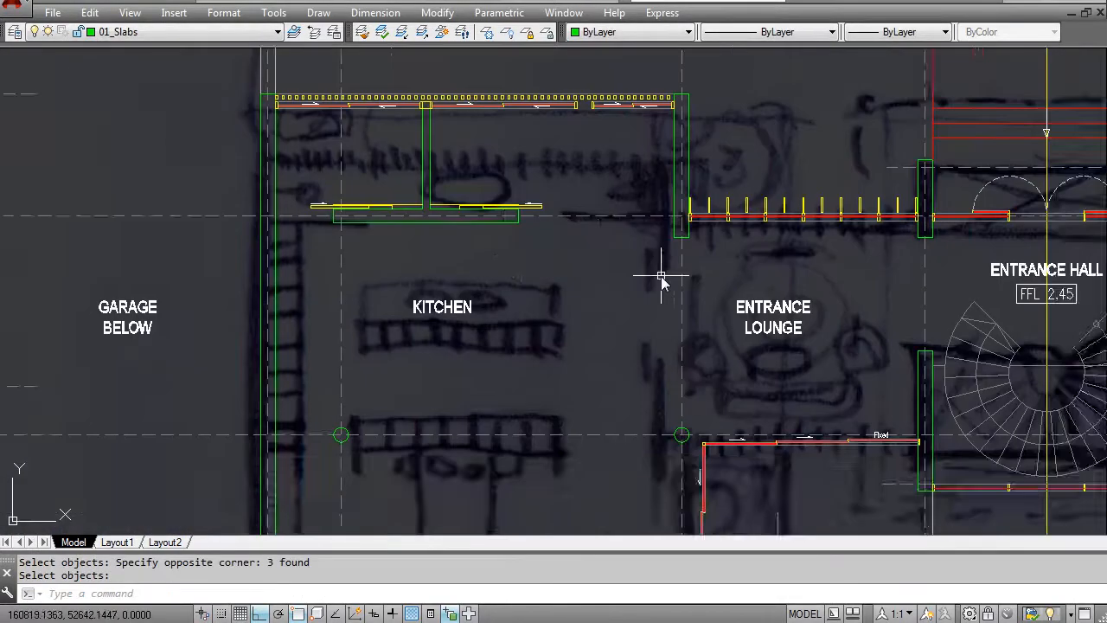
scroll(663, 277, "down", 2)
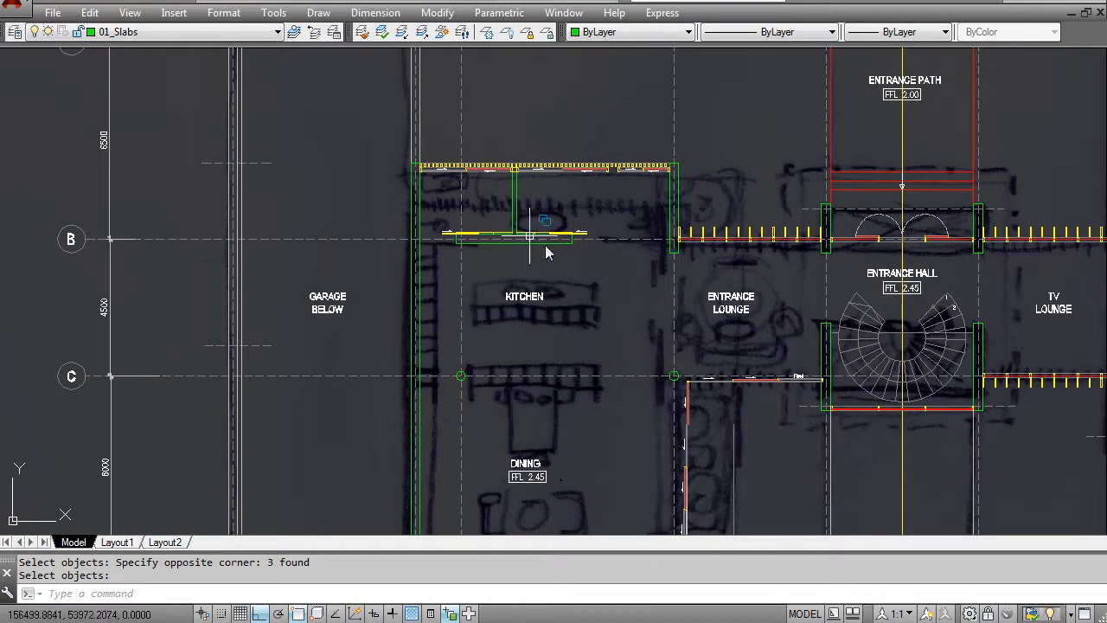
key("Escape")
scroll(559, 242, "up", 2)
type("m")
key("Return")
left_click(360, 195)
left_click(584, 267)
left_click(498, 186)
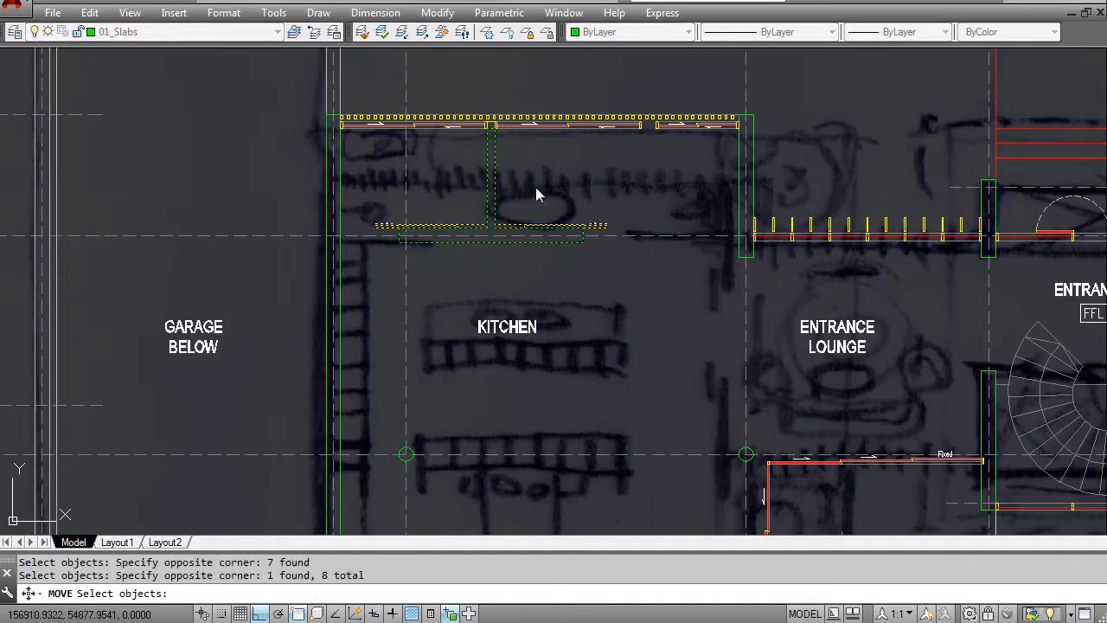
key("Return")
left_click(493, 186)
scroll(524, 197, "down", 2)
middle_click_drag(367, 180, 404, 216)
key("F8")
middle_click_drag(74, 266, 224, 287)
left_click(207, 310)
key("Escape")
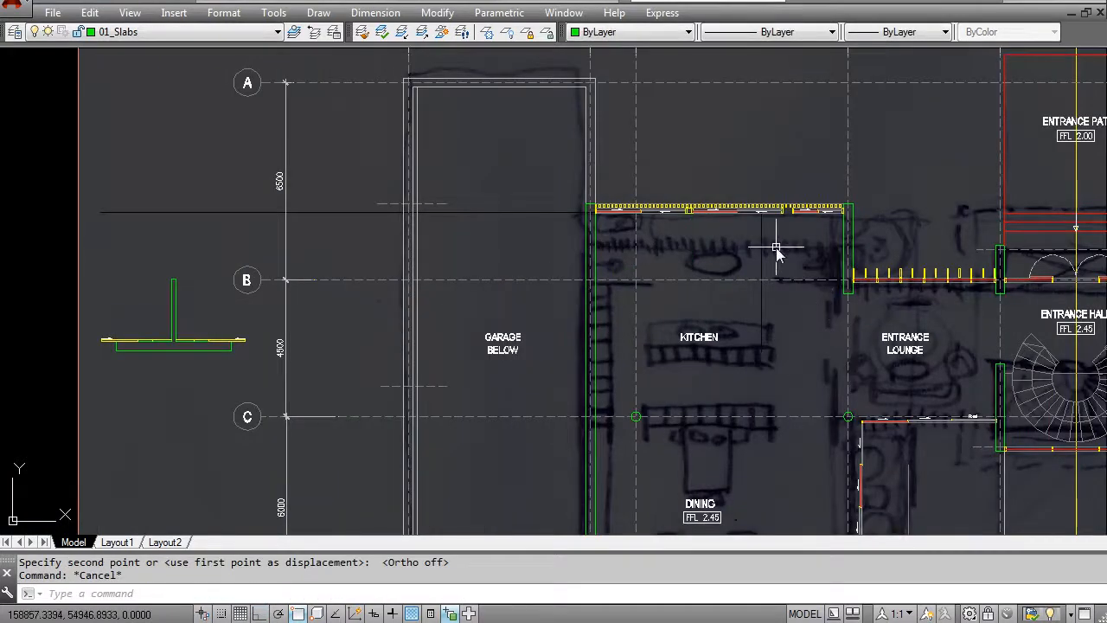
- Inspect the louvres and the grey edge line along the kitchen's external windows
mouse_move(776, 251)
middle_mouse_down()
mouse_move(721, 230)
mouse_move(624, 253)
middle_mouse_up()
scroll(722, 230, "up", 2)
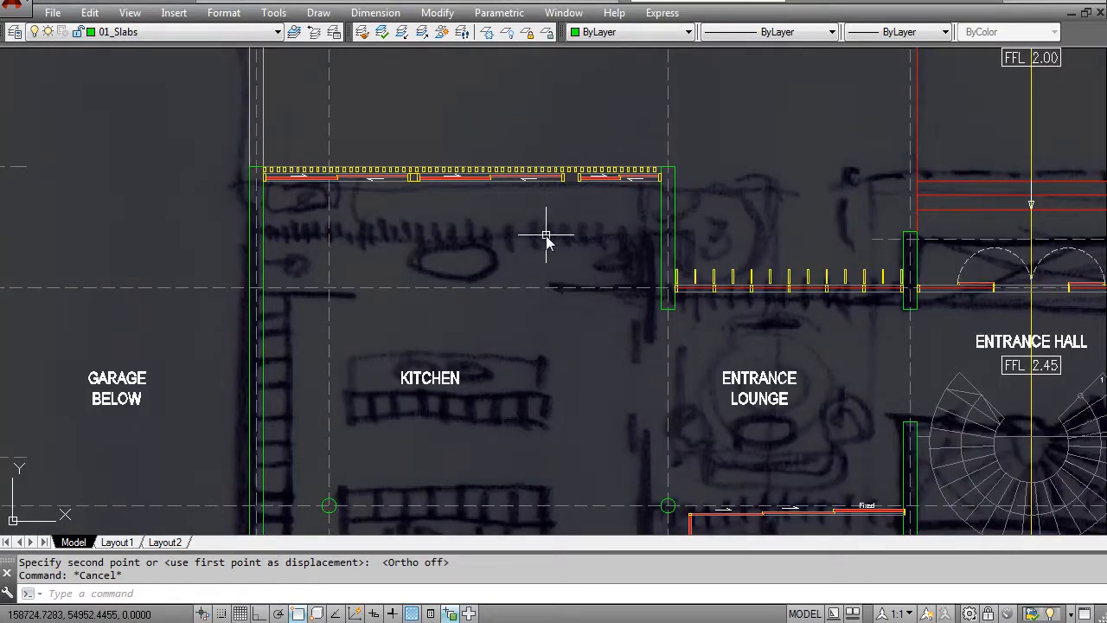
scroll(582, 178, "up", 4)
left_click(562, 173)
scroll(564, 175, "up", 2)
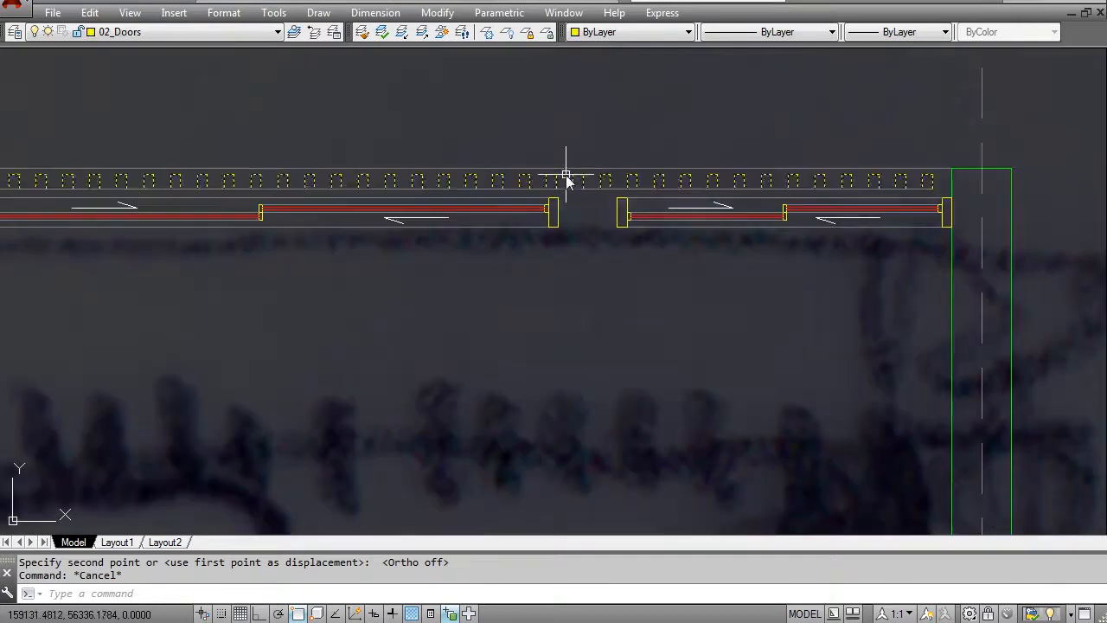
key("Escape")
left_click(566, 177)
key("Escape")
left_click(558, 168)
scroll(557, 167, "up", 4)
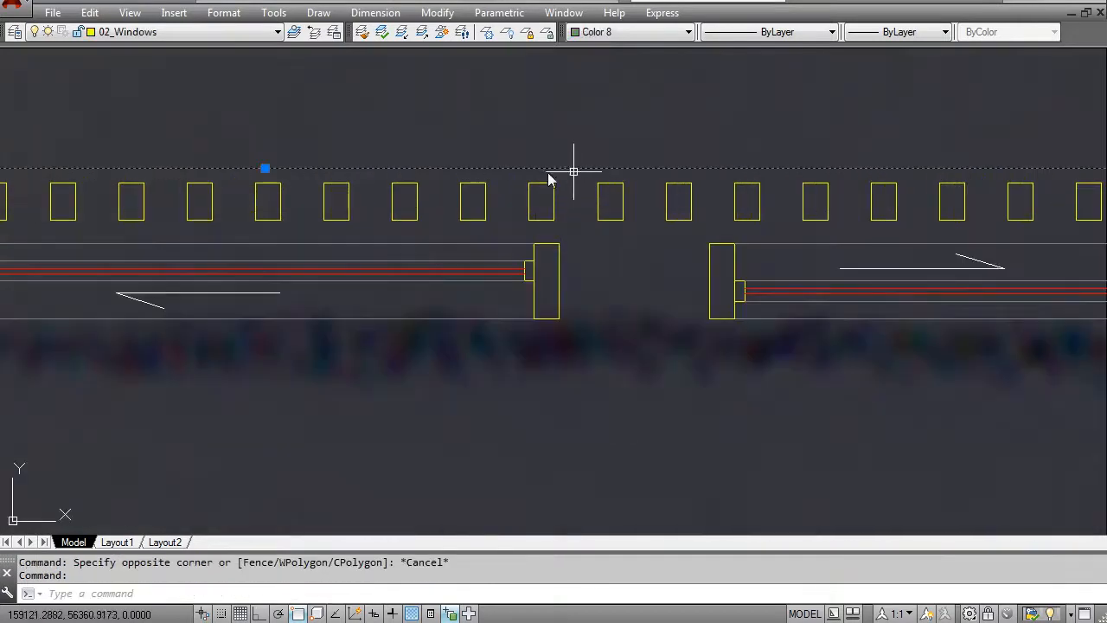
key("Escape")
scroll(586, 186, "down", 5)
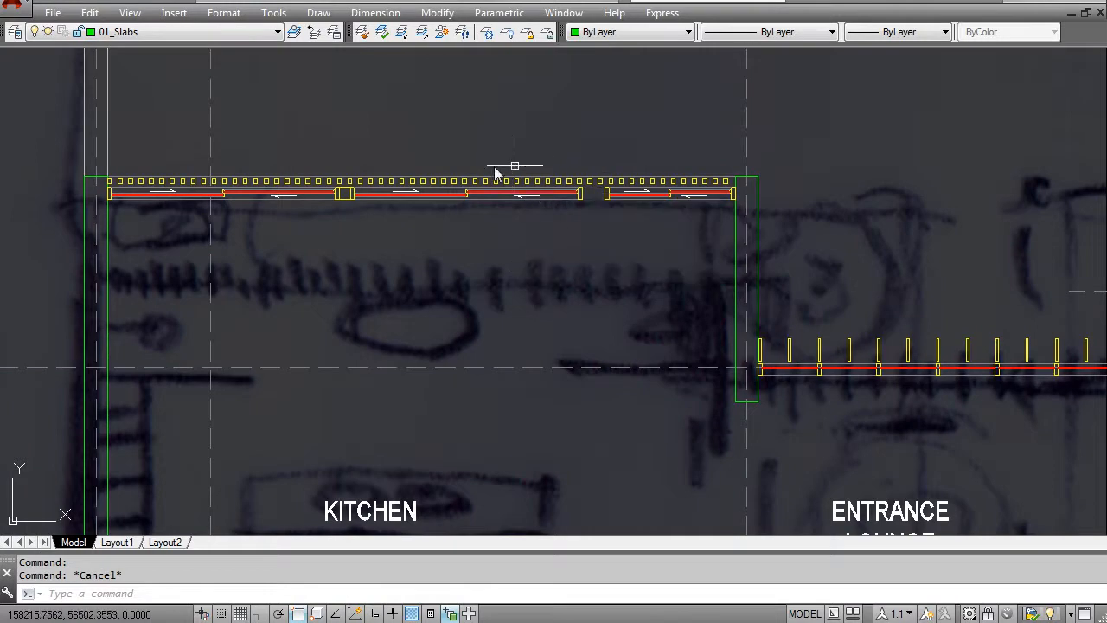
- Move the kitchen's external windows and louvres 1500 straight inward, leaving the outer edge line in place
key("Escape")
type("m")
key("Return")
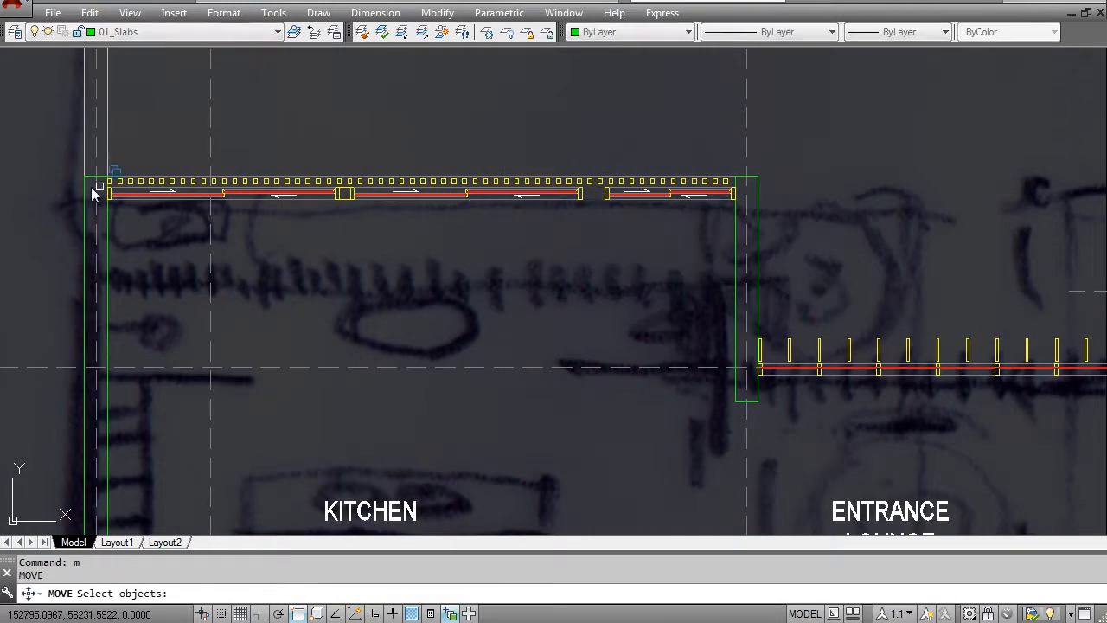
scroll(95, 182, "up", 5)
left_click(151, 164)
scroll(173, 195, "down", 5)
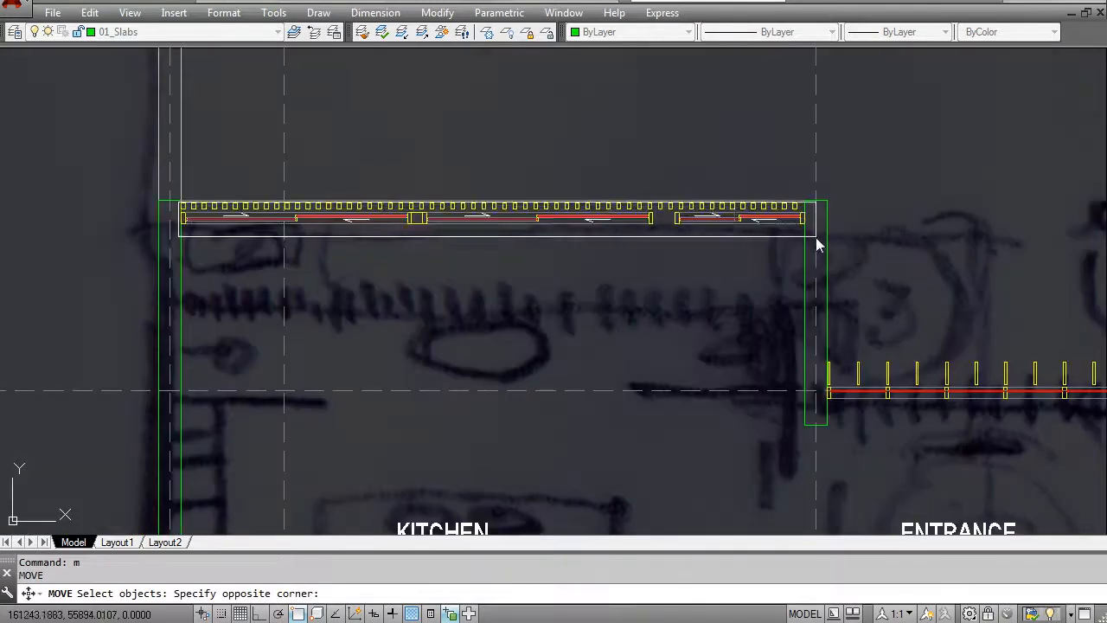
left_click(816, 237)
key("Return")
left_click(883, 217)
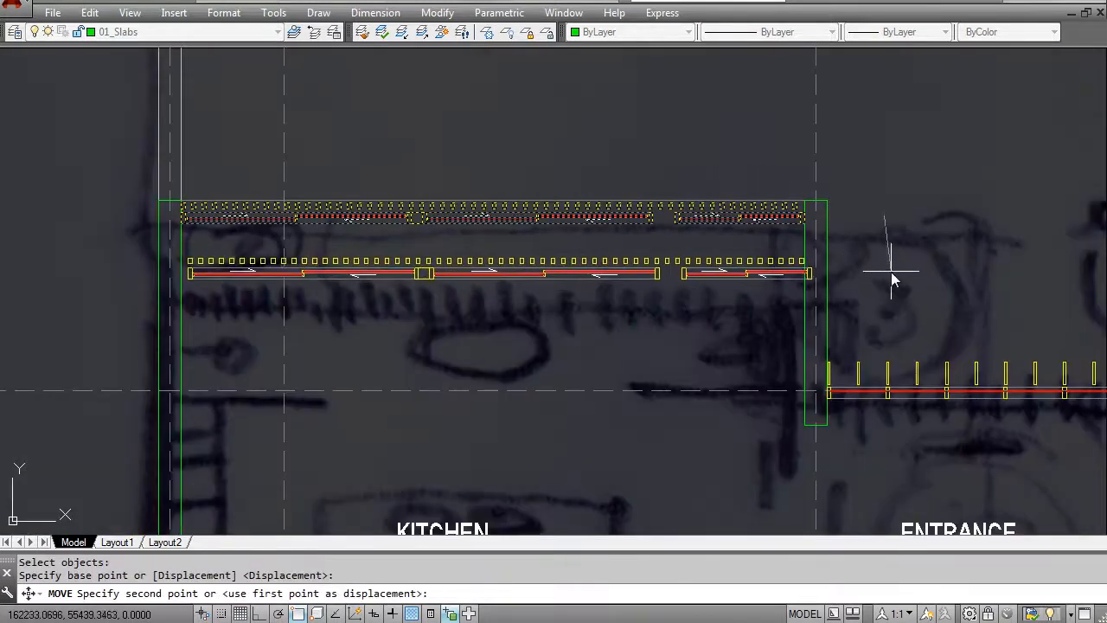
key("F8")
type("1500")
key("Return")
key("Escape")
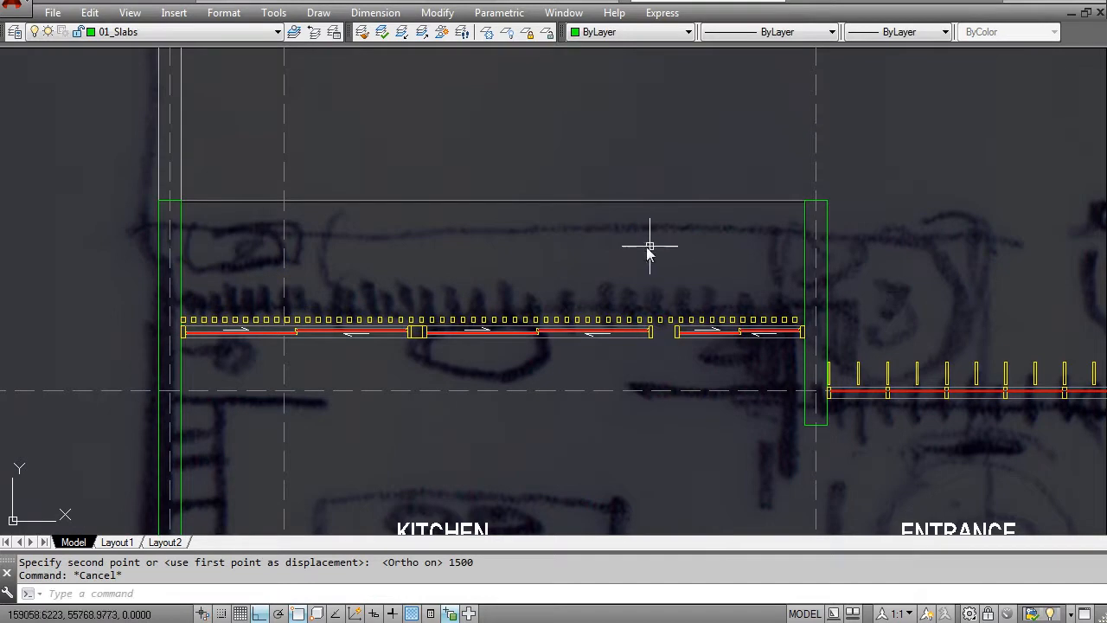
- Draw a horizontal guide line from the outer end of the entrance hall wall across the kitchen to beyond its side walls
scroll(530, 273, "down", 2)
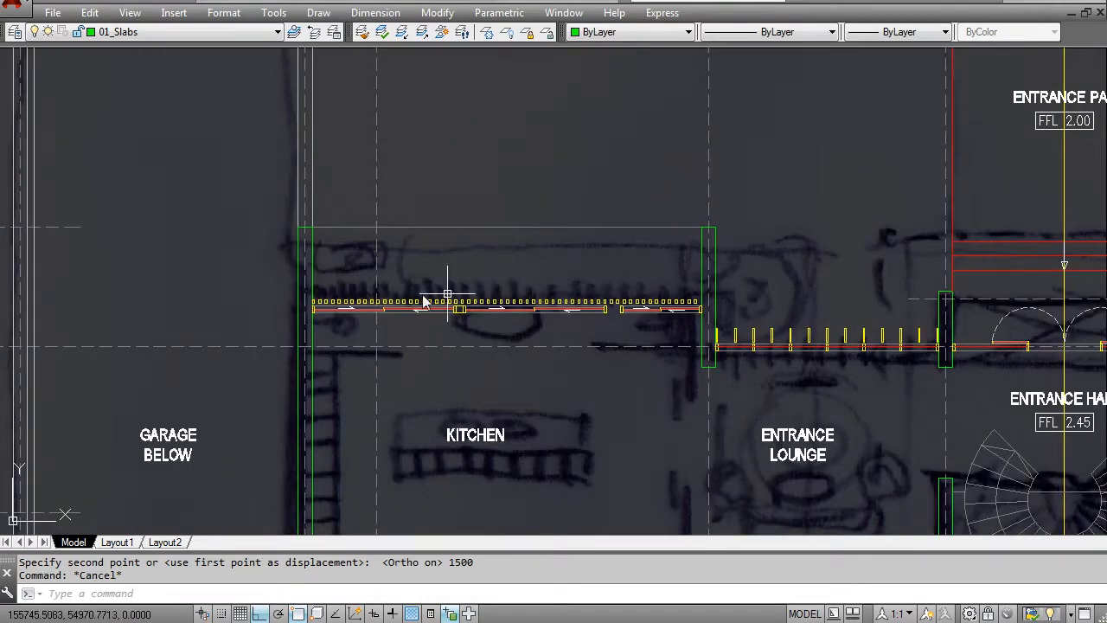
middle_click_drag(496, 344, 495, 291)
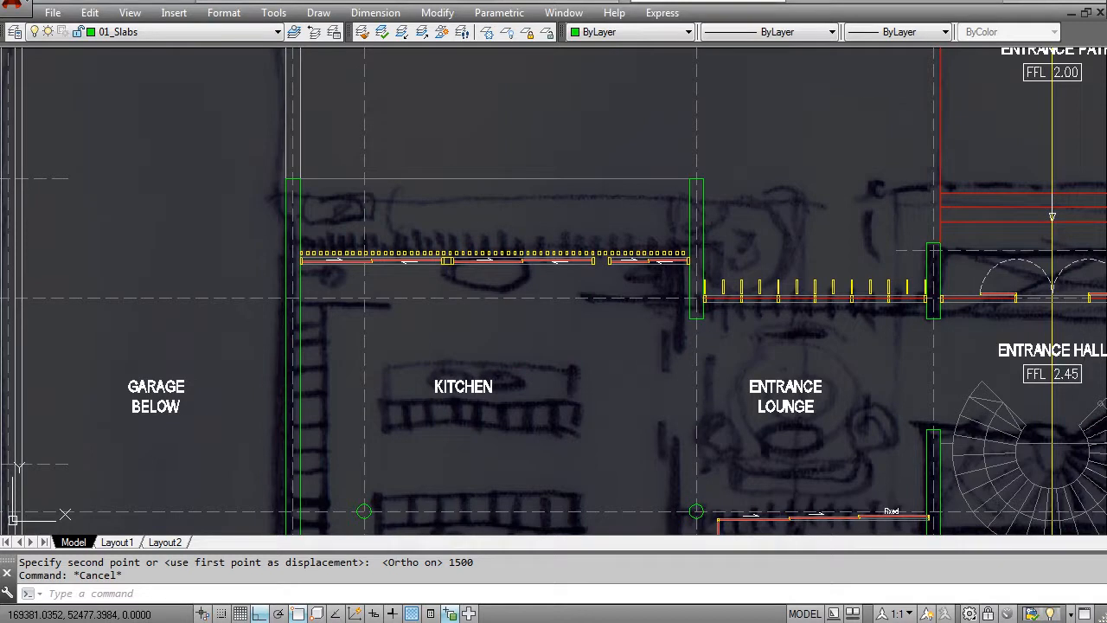
scroll(636, 245, "down", 2)
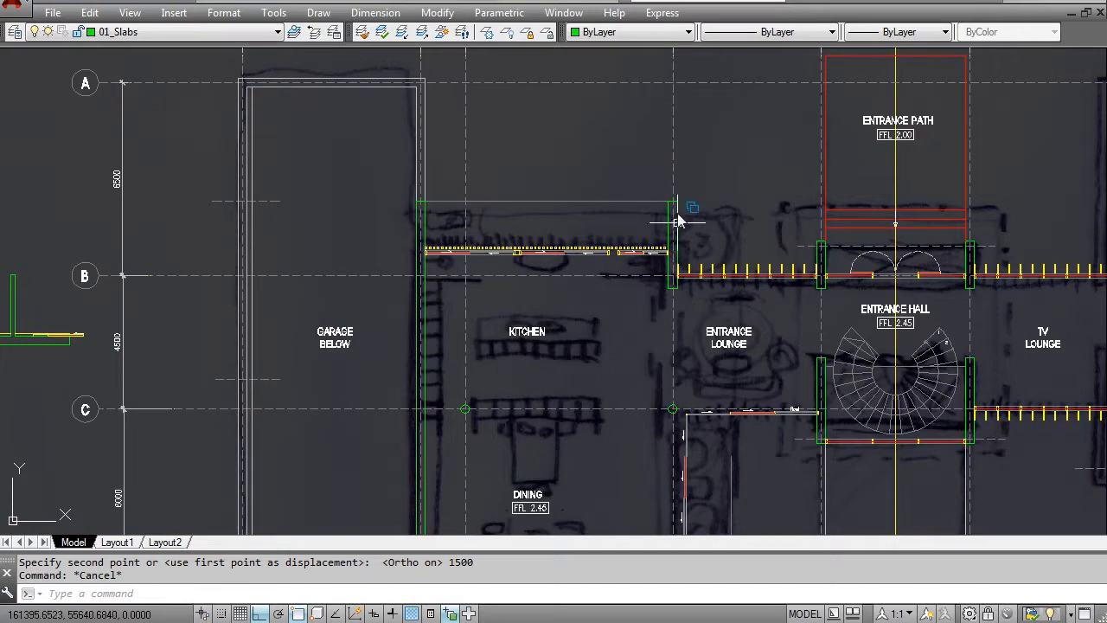
mouse_move(657, 227)
middle_mouse_down()
mouse_move(615, 250)
mouse_move(648, 292)
middle_mouse_up()
scroll(615, 250, "up", 2)
key("Escape")
type("l")
key("Return")
left_click(810, 308)
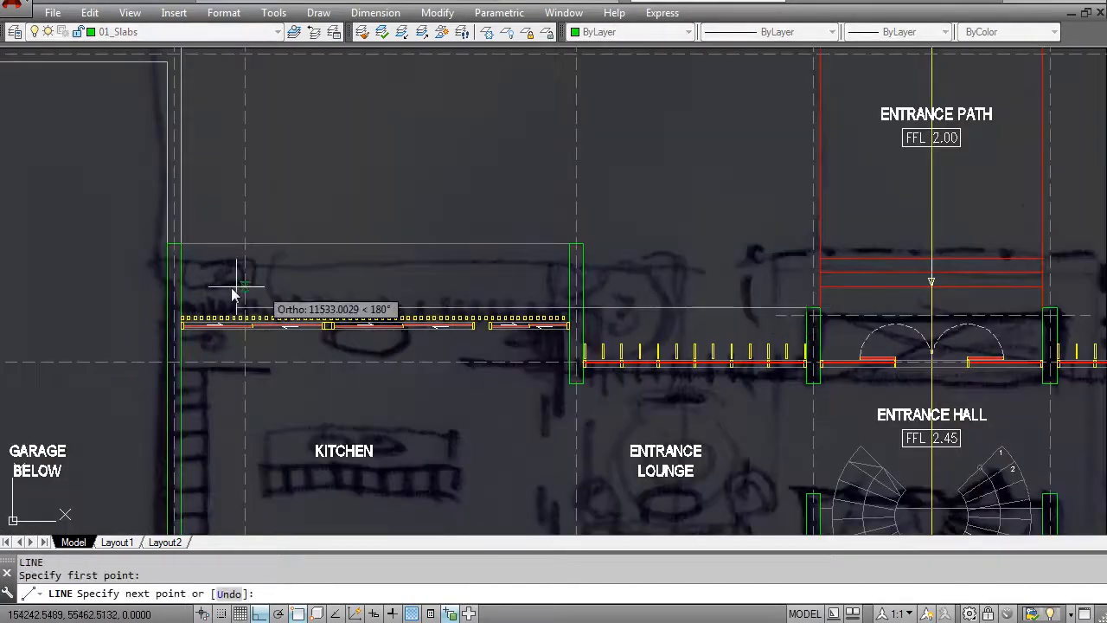
key("Escape")
- Stretch the outer ends of both kitchen side walls inward to align with the horizontal guide line
type("s")
key("Return")
left_click(600, 256)
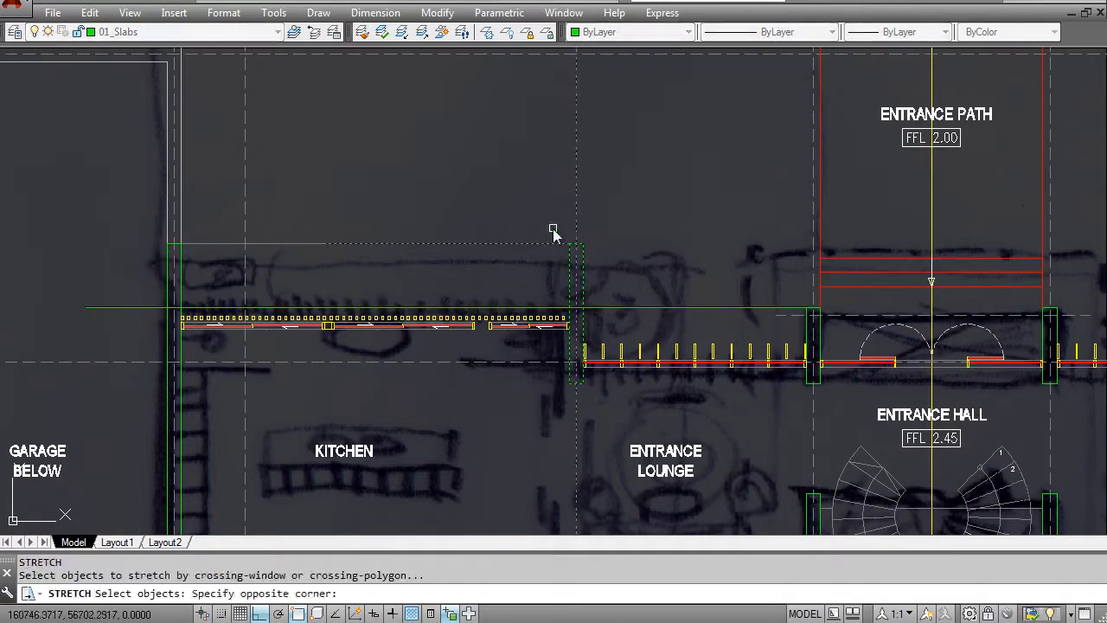
left_click(554, 230)
left_click(205, 261)
left_click(140, 228)
left_click(199, 223, "shift")
left_click(146, 203, "shift")
left_click(314, 211, "shift")
left_click(281, 259, "shift")
left_click(638, 221, "shift")
left_click(489, 142, "shift")
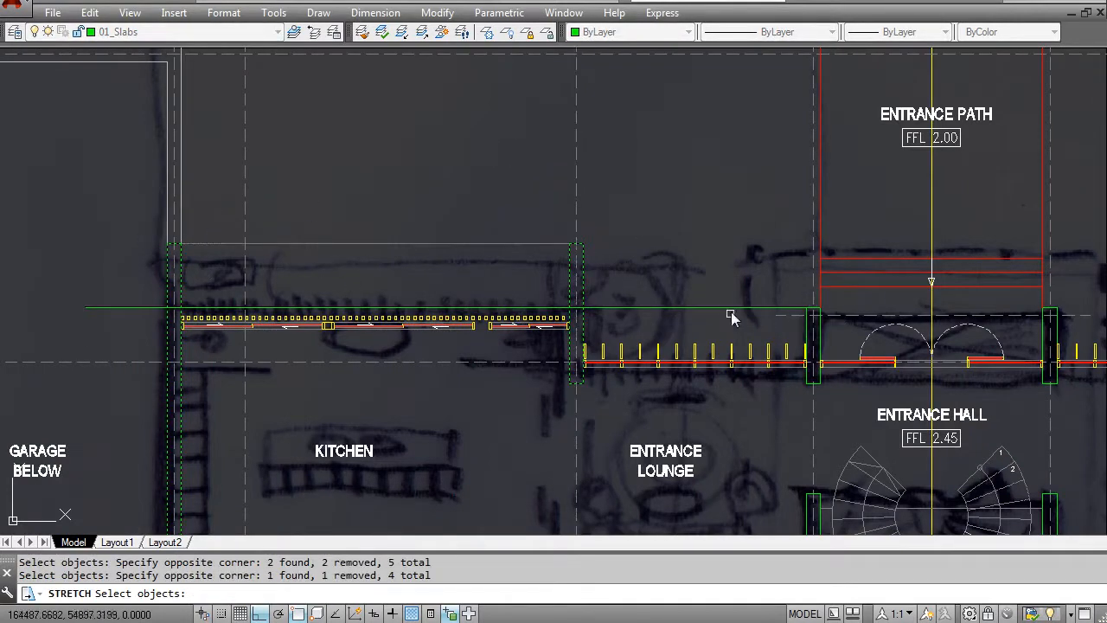
scroll(625, 261, "up", 2)
key("Return")
left_click(503, 234)
left_click(502, 334)
key("Escape")
- Erase the horizontal guide line running across the kitchen and entrance lounge
type("e")
key("Return")
left_click(612, 346)
left_click(600, 321)
key("Return")
key("Escape")
key("Escape")
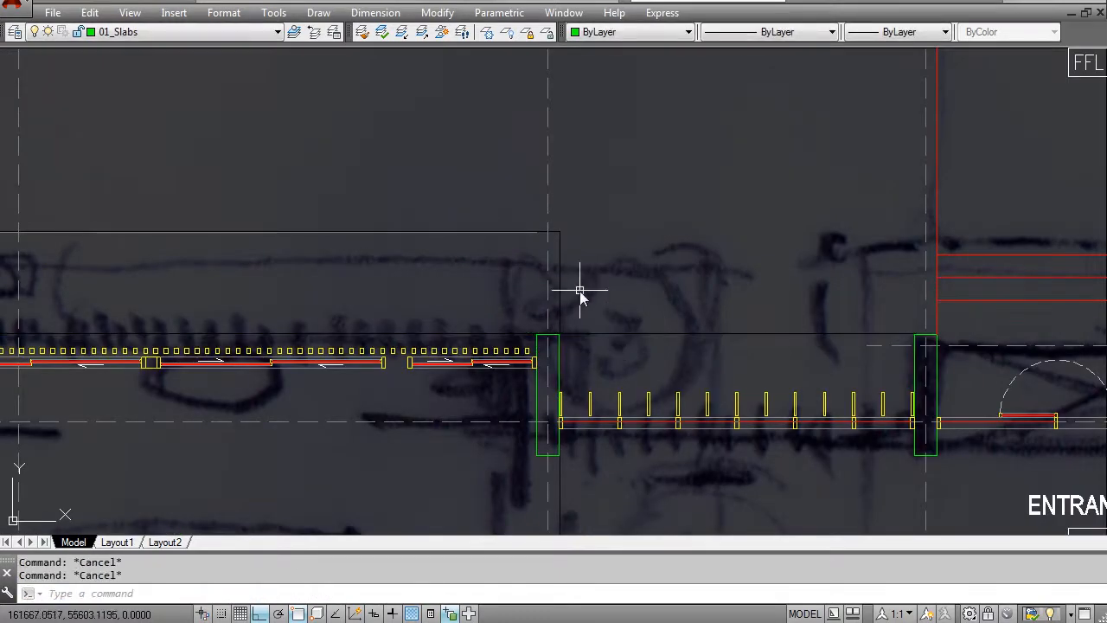
- Draw a vertical line through the entrance lounge from the pool deck side to beyond the front windows
scroll(536, 258, "up", 1)
type("l")
key("Return")
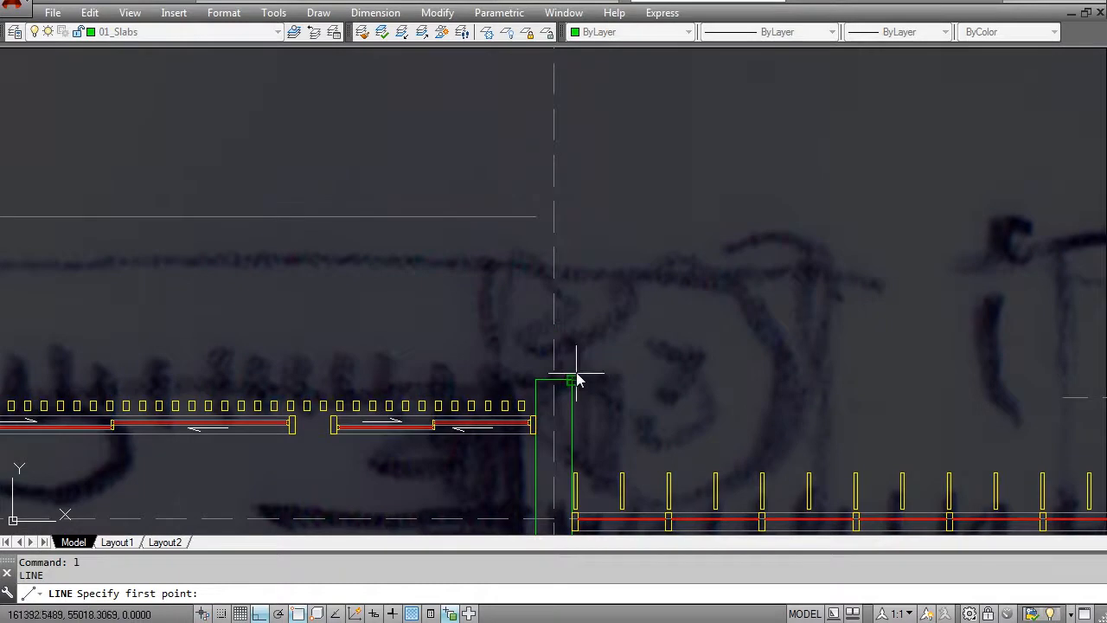
scroll(576, 383, "down", 3)
scroll(603, 299, "down", 2)
scroll(609, 457, "up", 4)
left_click(639, 454)
middle_click_drag(656, 180, 654, 246)
left_click(649, 84)
key("Escape")
key("Escape")
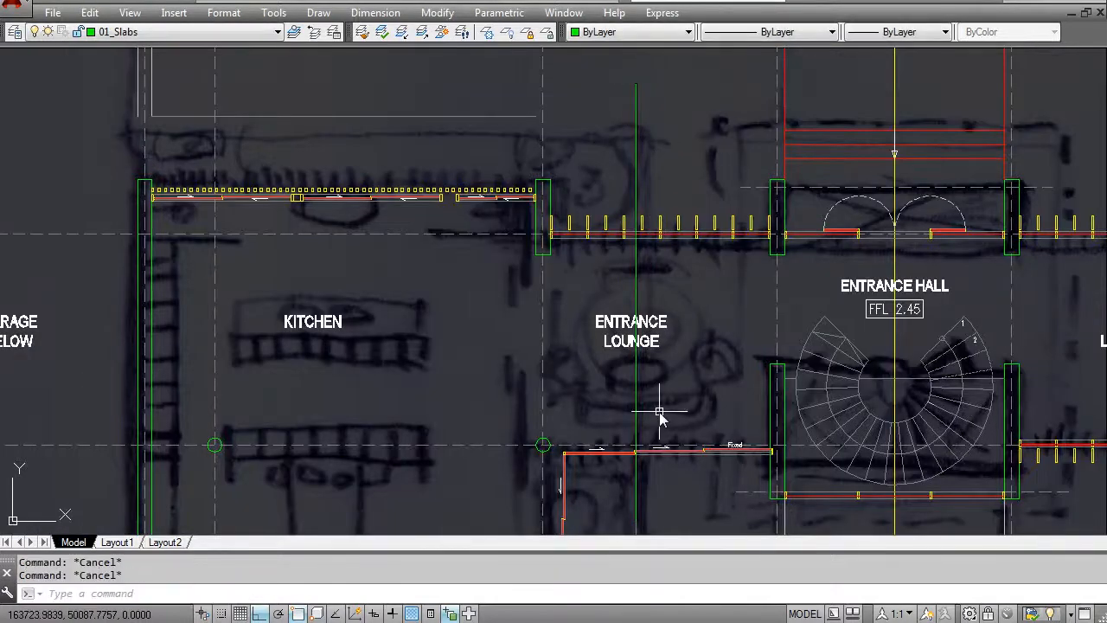
- Trim the vertical line inside the entrance lounge between the pool-side sliding windows and the front windows
type("tr")
key("Return")
scroll(644, 458, "up", 4)
left_click(635, 445)
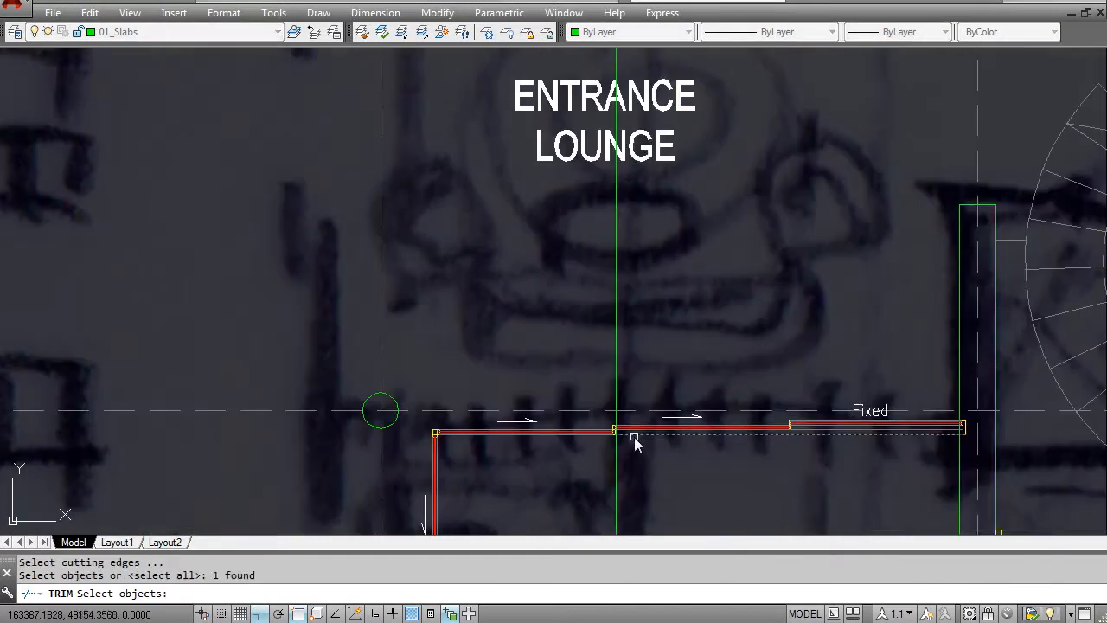
scroll(638, 288, "down", 2)
scroll(629, 178, "up", 3)
left_click(631, 183)
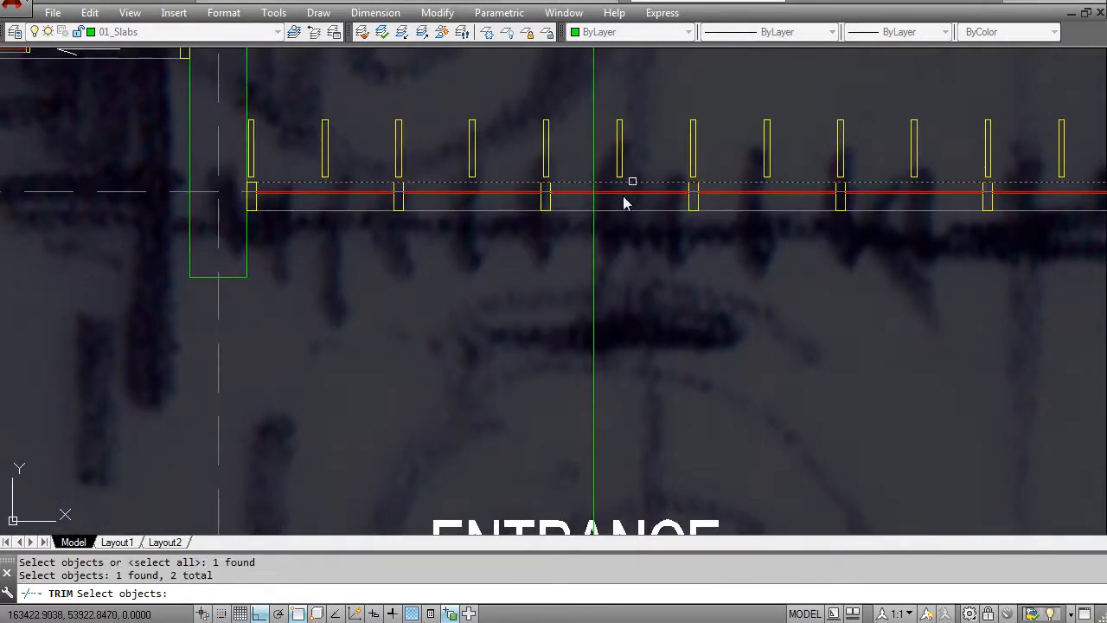
key("Return")
left_click(452, 257)
scroll(452, 257, "down", 5)
middle_click_drag(519, 168, 519, 304)
key("Escape")
key("Escape")
- Fillet the horizontal outline in front of the kitchen with the vertical line outside the entrance lounge into a corner
type("f")
key("Return")
left_click(469, 282)
left_click(590, 312)
key("Escape")
- Erase the leftover line segment beside the garage wall
middle_click_drag(217, 309, 415, 313)
key("Escape")
left_click(356, 301)
left_click(342, 259)
type("e")
key("Return")
key("Escape")
- Stretch the garage-side end of the horizontal kitchen outline to the outer face of the garage wall
left_click(465, 305)
left_click(451, 281)
left_click(447, 286)
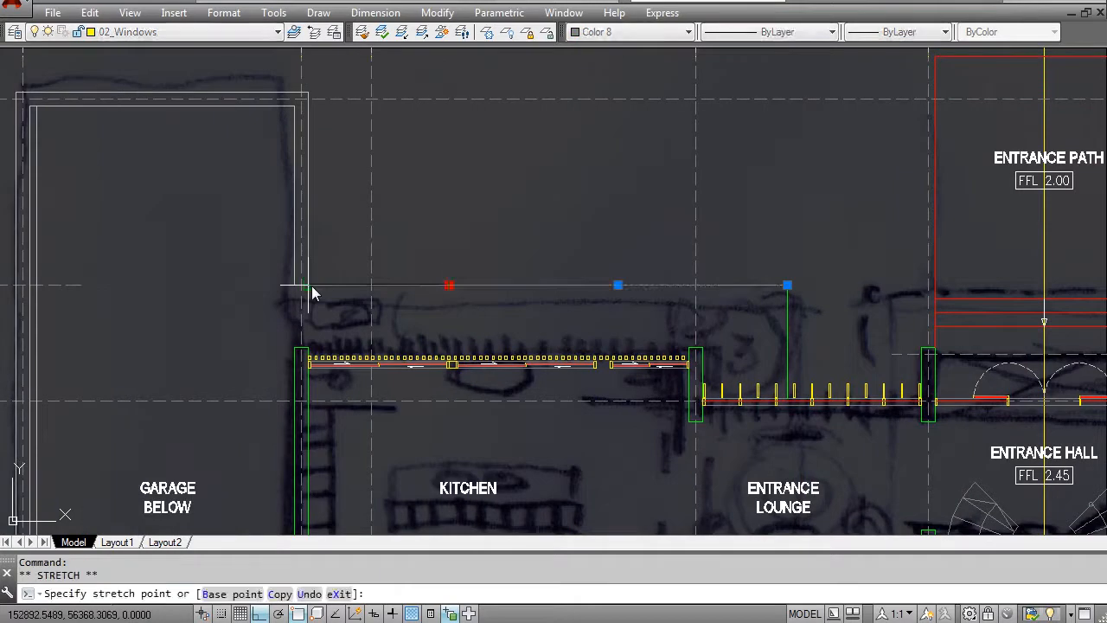
left_click(308, 288)
key("Escape")
- Stretch the same end of the horizontal outline across the wall thickness to the garage wall's inner face
scroll(308, 314, "up", 2)
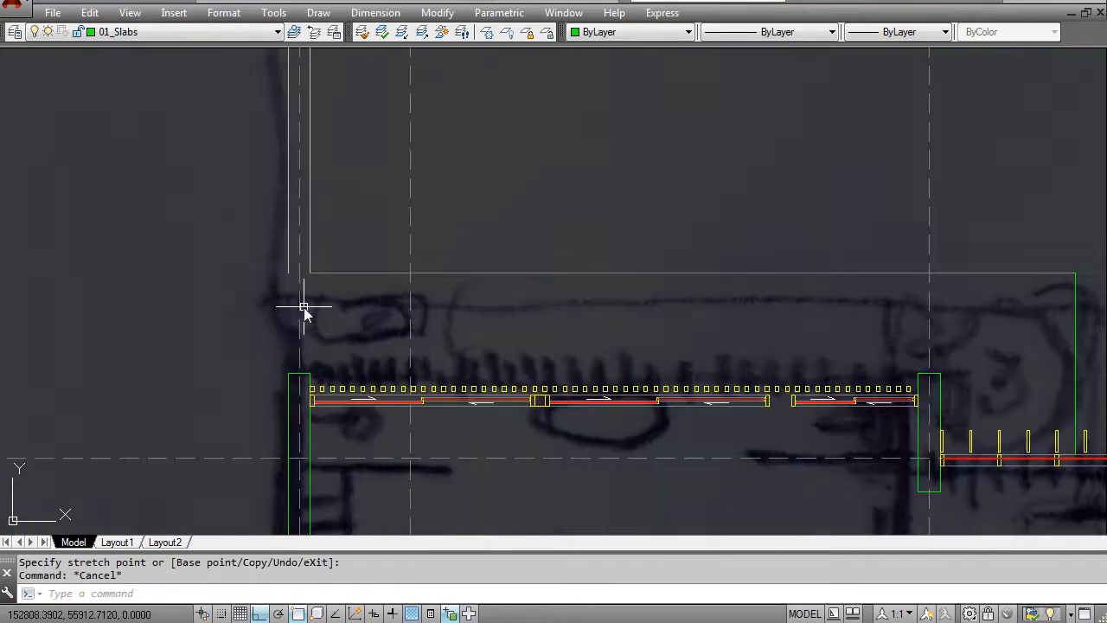
scroll(306, 312, "down", 2)
middle_click_drag(314, 312, 358, 312)
scroll(374, 290, "up", 2)
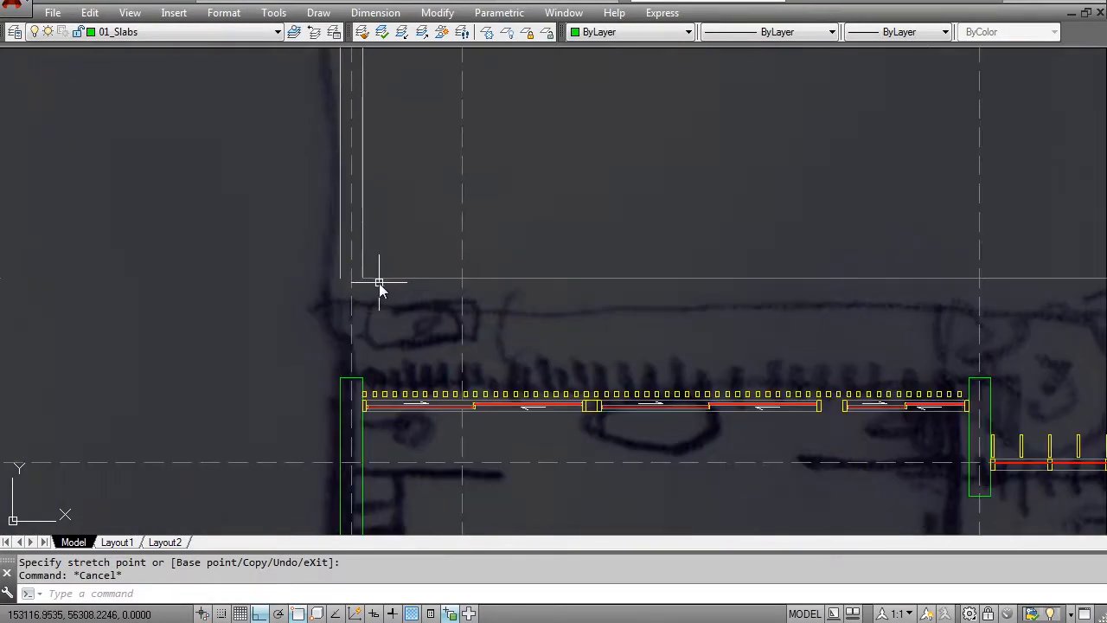
left_click(373, 278)
left_click(363, 277)
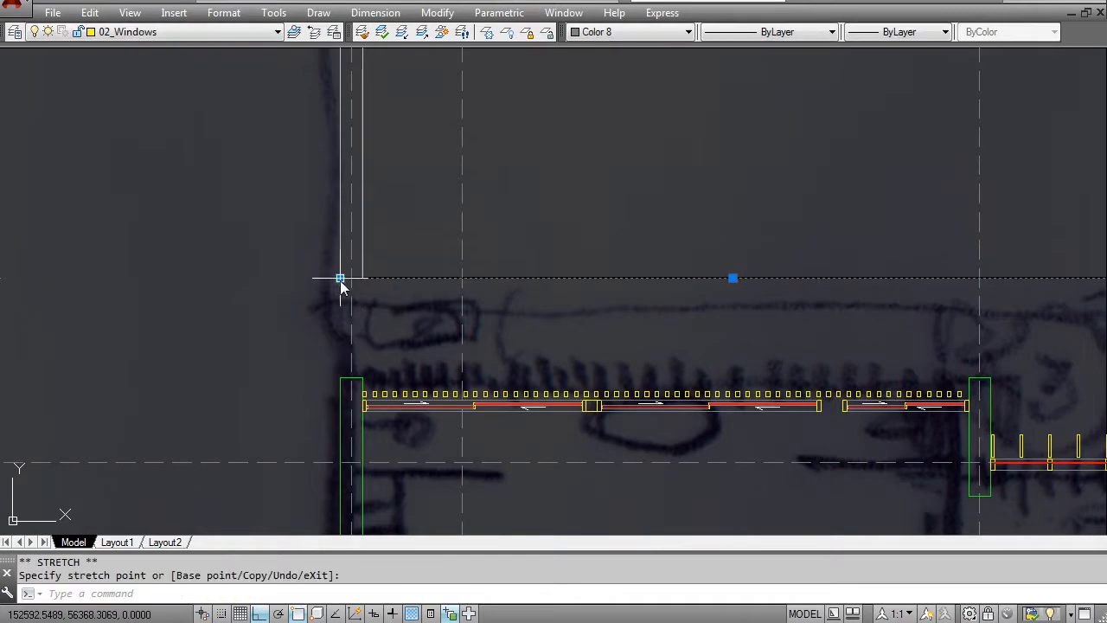
scroll(338, 333, "down", 2)
scroll(338, 329, "up", 2)
key("Escape")
key("Escape")
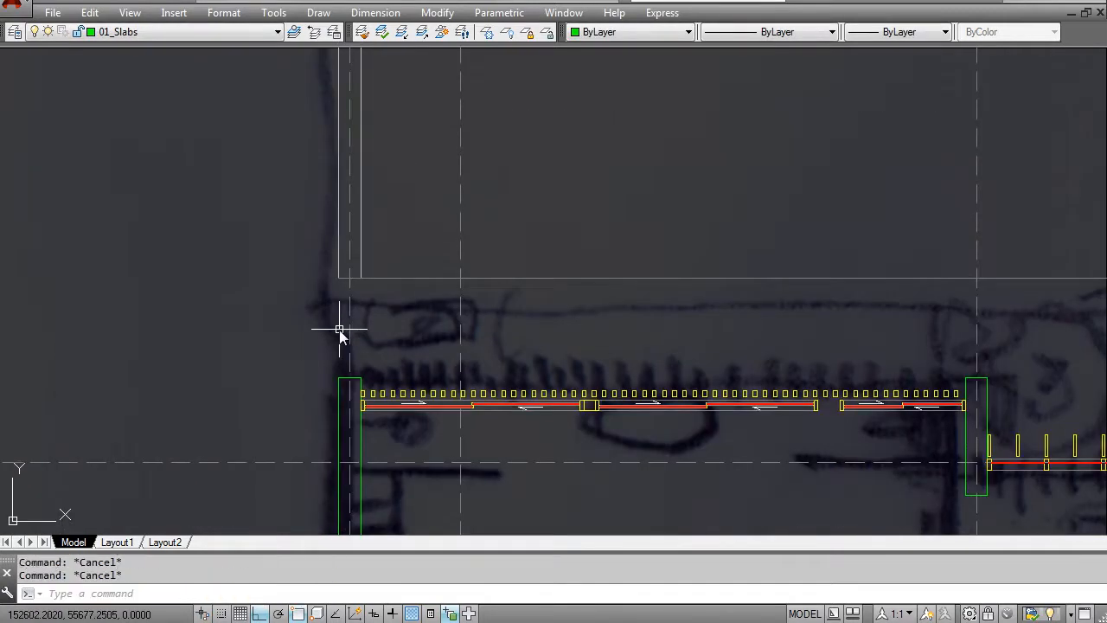
- Draw a vertical line from the garage-side corner of the kitchen side wall to the end of the horizontal outline
type("l")
key("Return")
left_click(339, 378)
left_click(338, 288)
key("Escape")
- Check the colour settings of the new vertical line and of the horizontal outline in front of the kitchen
left_click(340, 294)
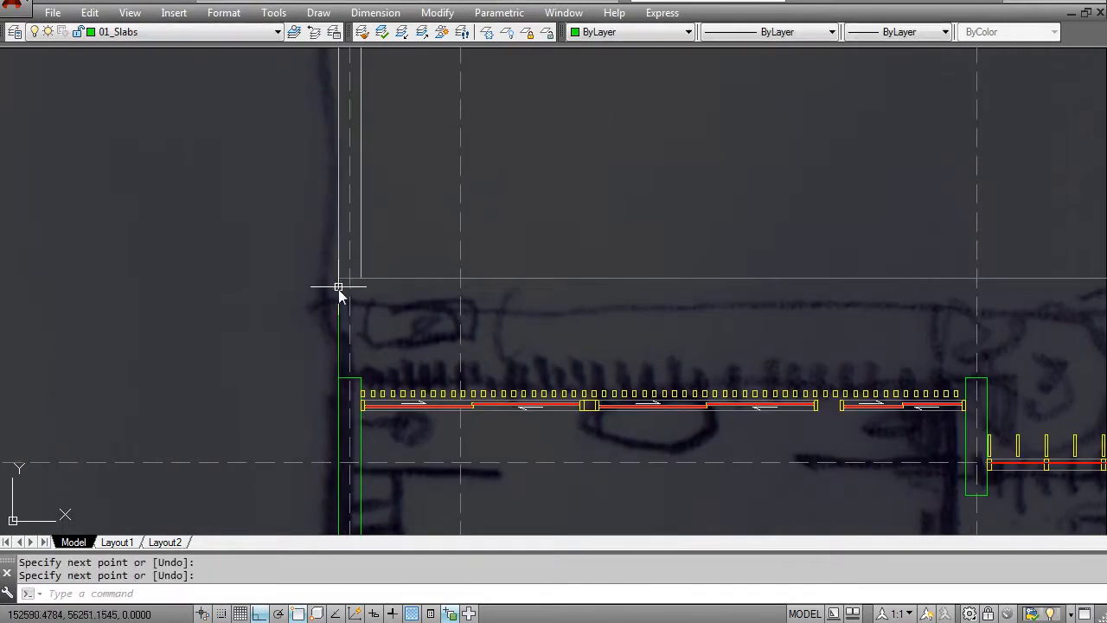
left_click(613, 39)
scroll(622, 156, "down", 1)
key("Escape")
left_click(472, 279)
left_click(489, 208)
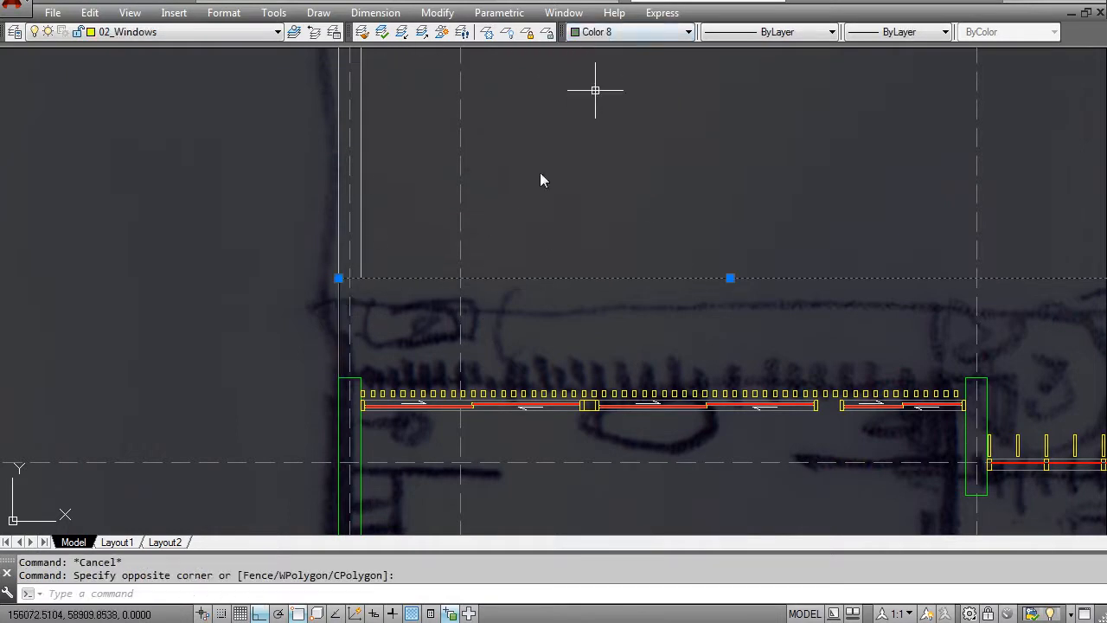
key("Escape")
- Examine the garage walls and the new outline in front of the kitchen against the underlying sketch
scroll(324, 281, "down", 2)
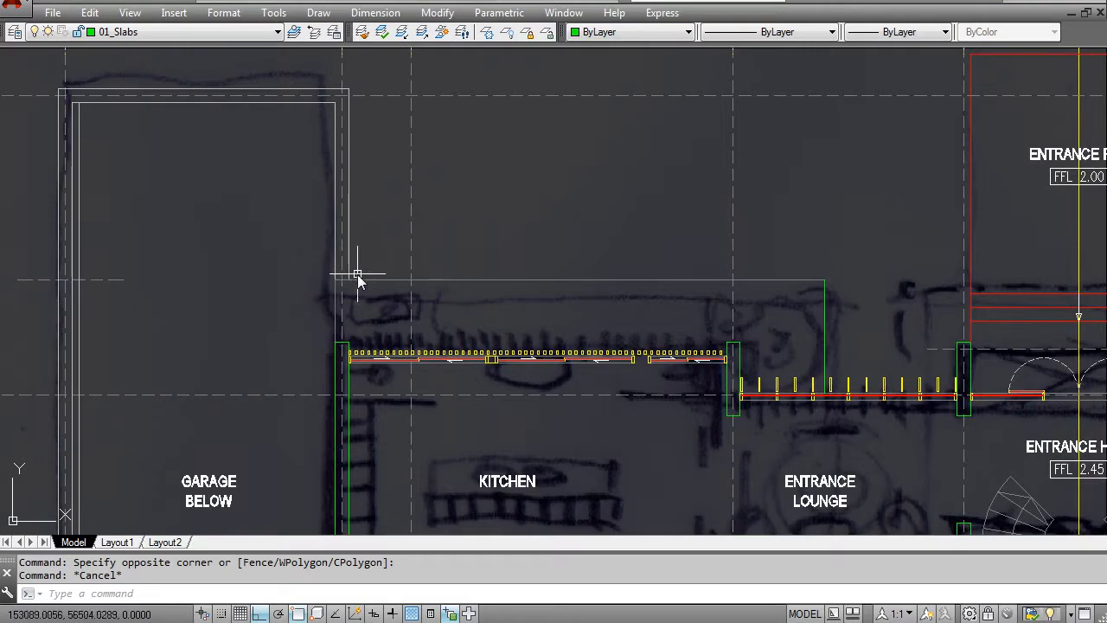
scroll(341, 190, "down", 3)
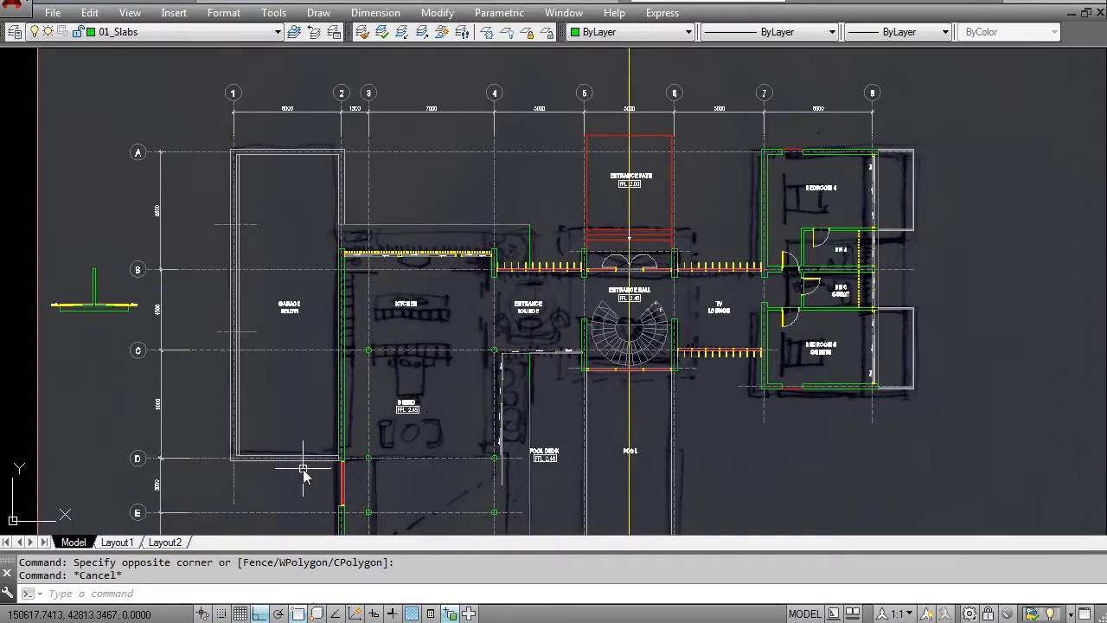
scroll(342, 286, "up", 2)
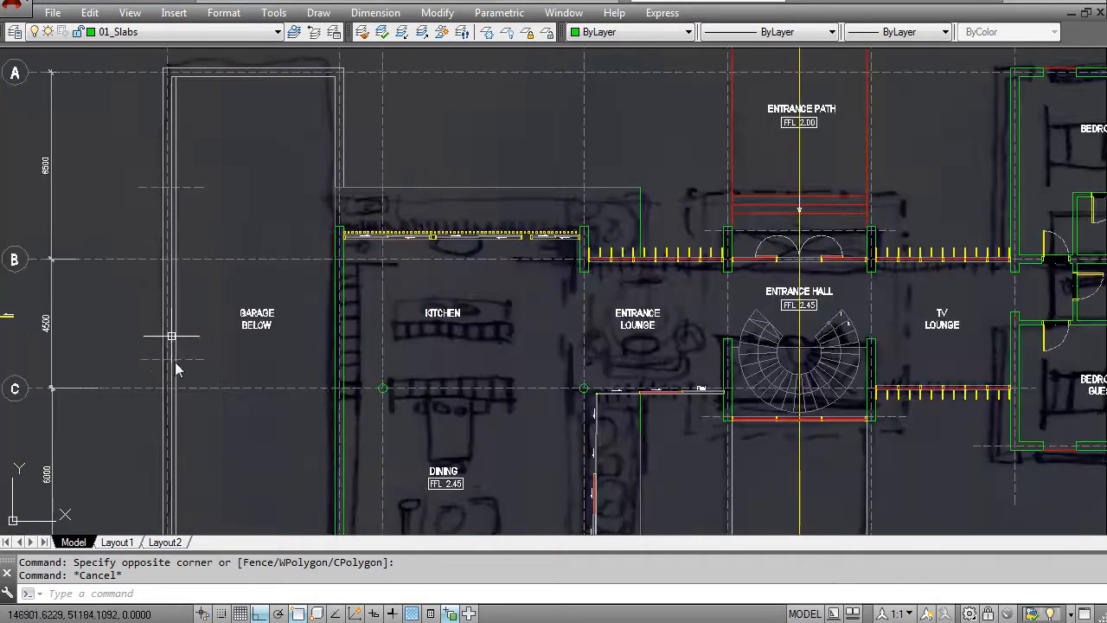
middle_click_drag(343, 230, 359, 320)
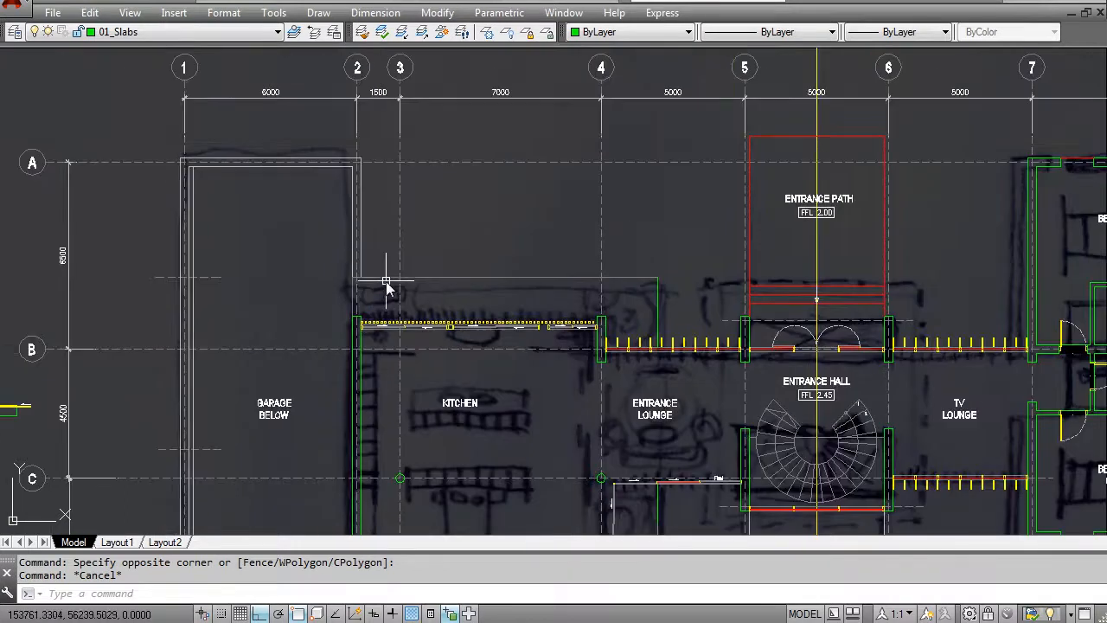
scroll(384, 287, "down", 2)
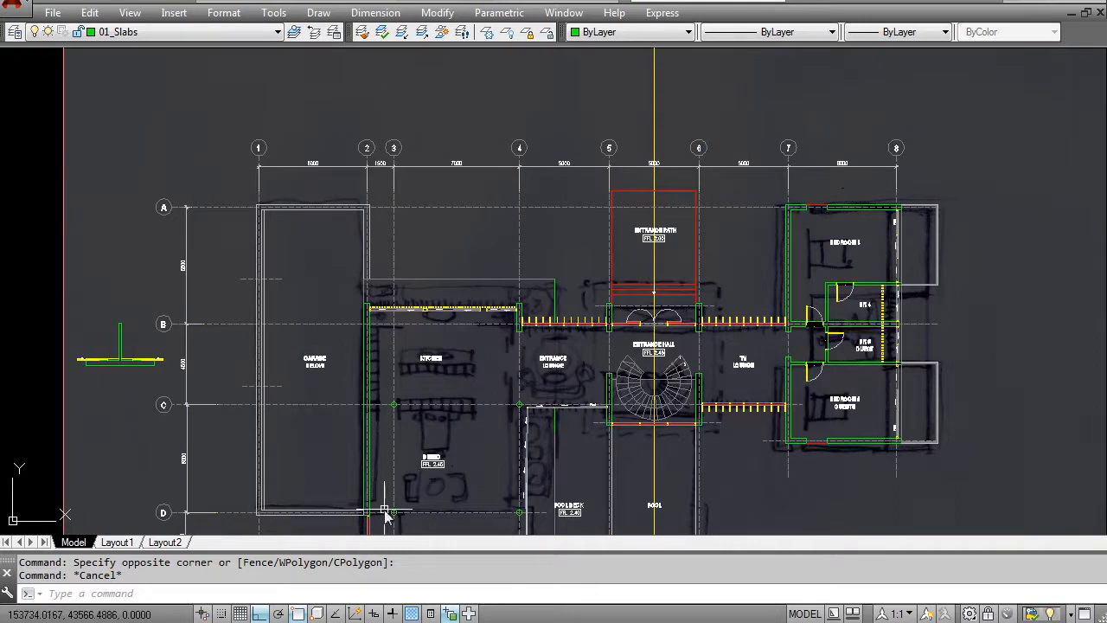
scroll(313, 385, "up", 4)
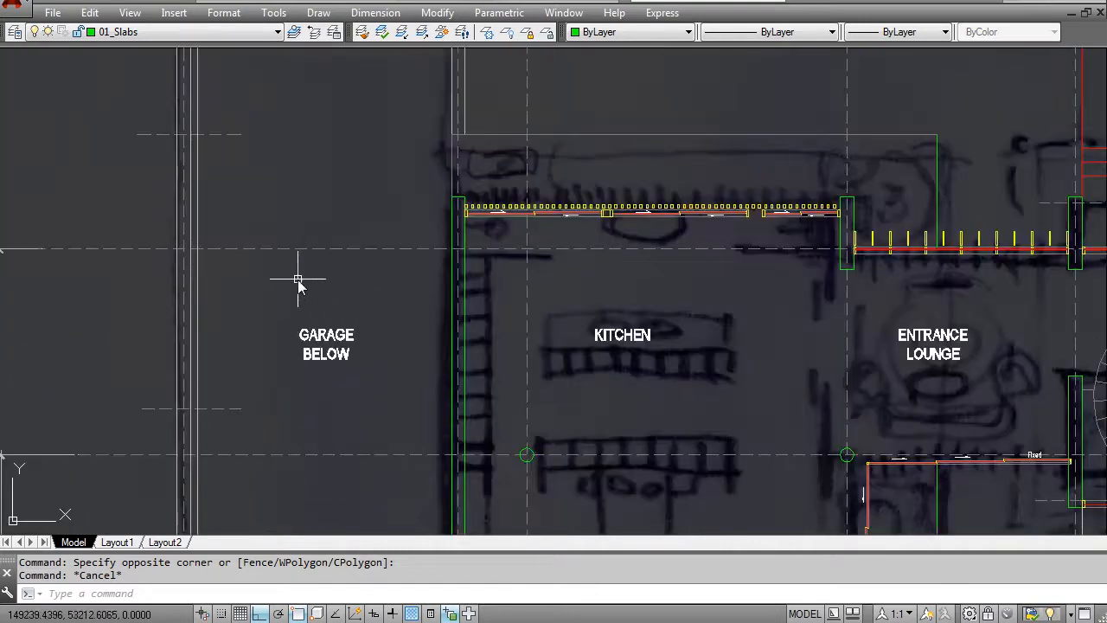
scroll(346, 293, "down", 4)
scroll(381, 307, "up", 2)
scroll(329, 298, "up", 2)
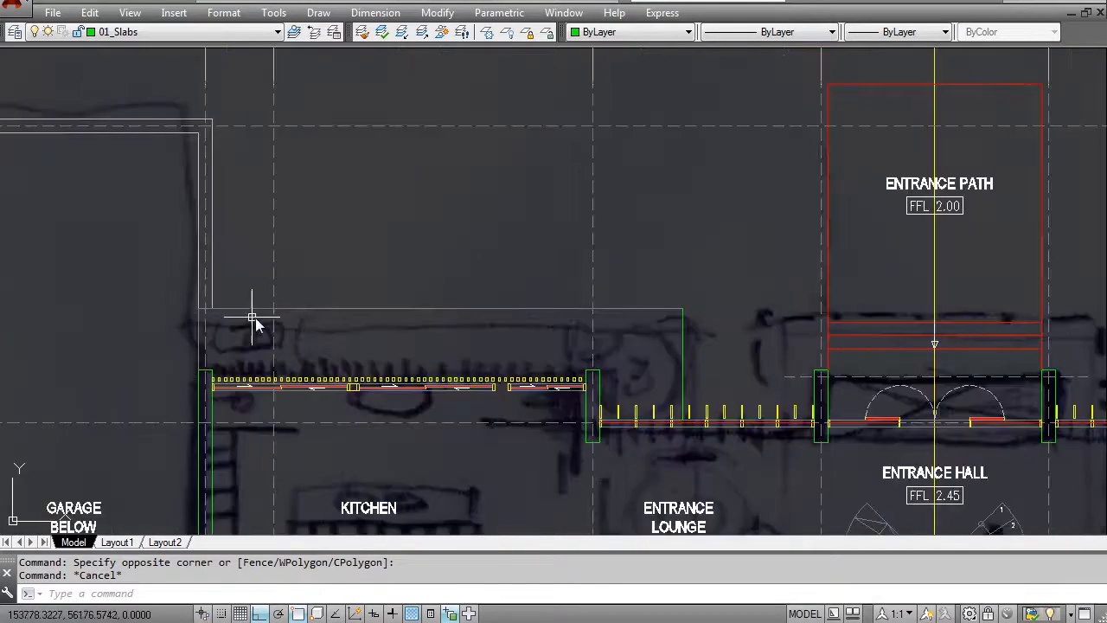
- Match the properties of the horizontal kitchen outline onto the vertical line outside the entrance lounge's front windows
key("Escape")
type("ma")
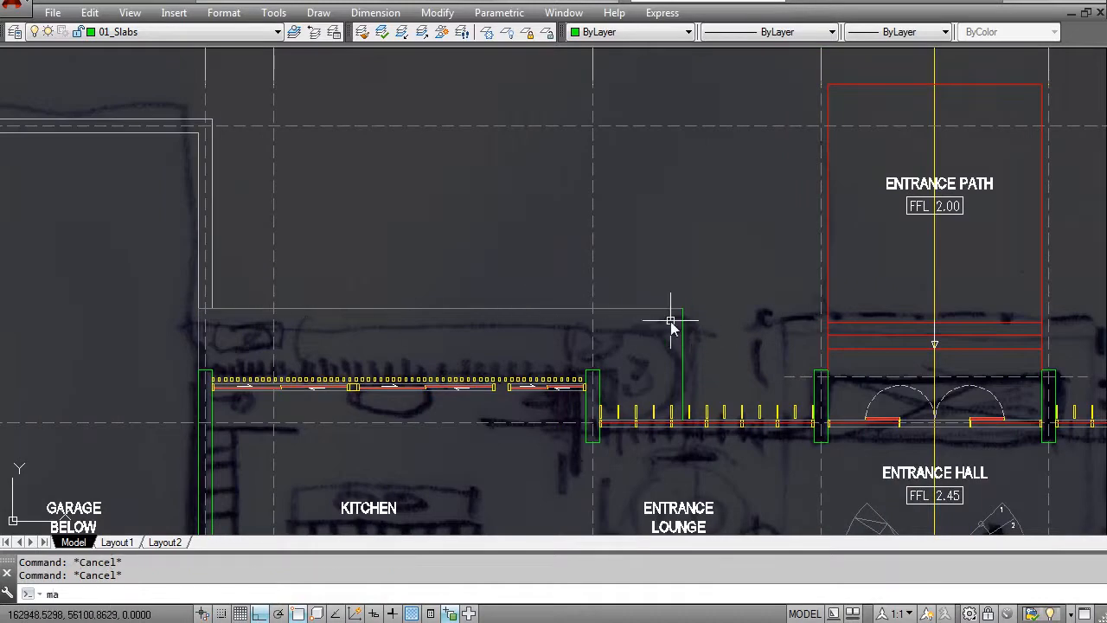
key("Return")
left_click(664, 305)
left_click(667, 310)
left_click(693, 326)
left_click(633, 292)
key("Escape")
scroll(507, 302, "down", 5)
scroll(507, 307, "up", 5)
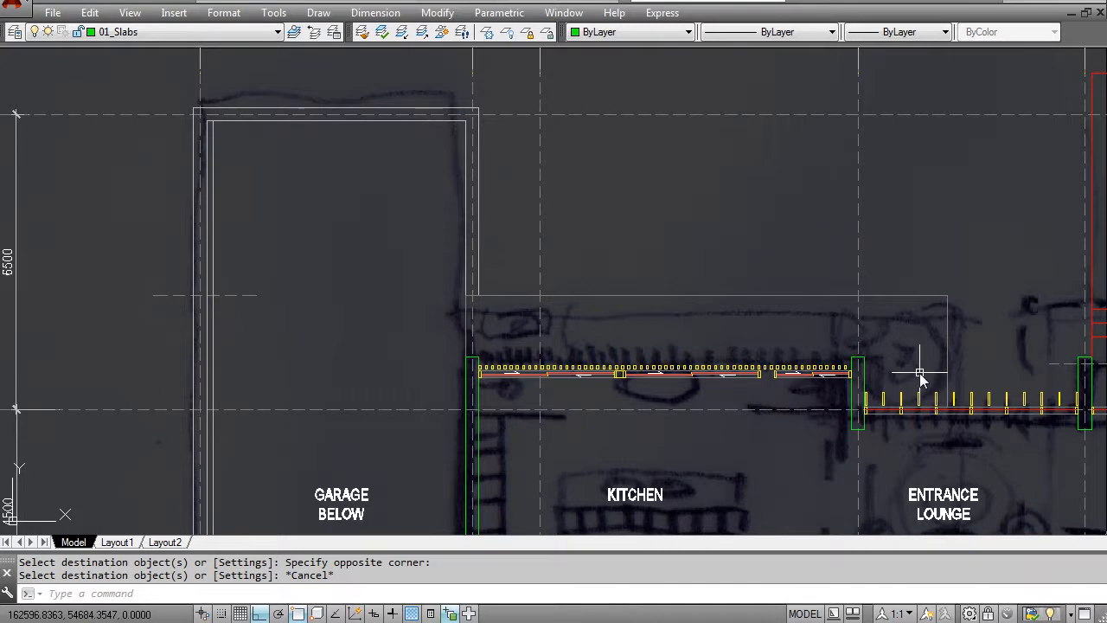
- Delete the leftover green vertical line on the pool deck below the entrance lounge's sliding windows
middle_click_drag(633, 377, 570, 314)
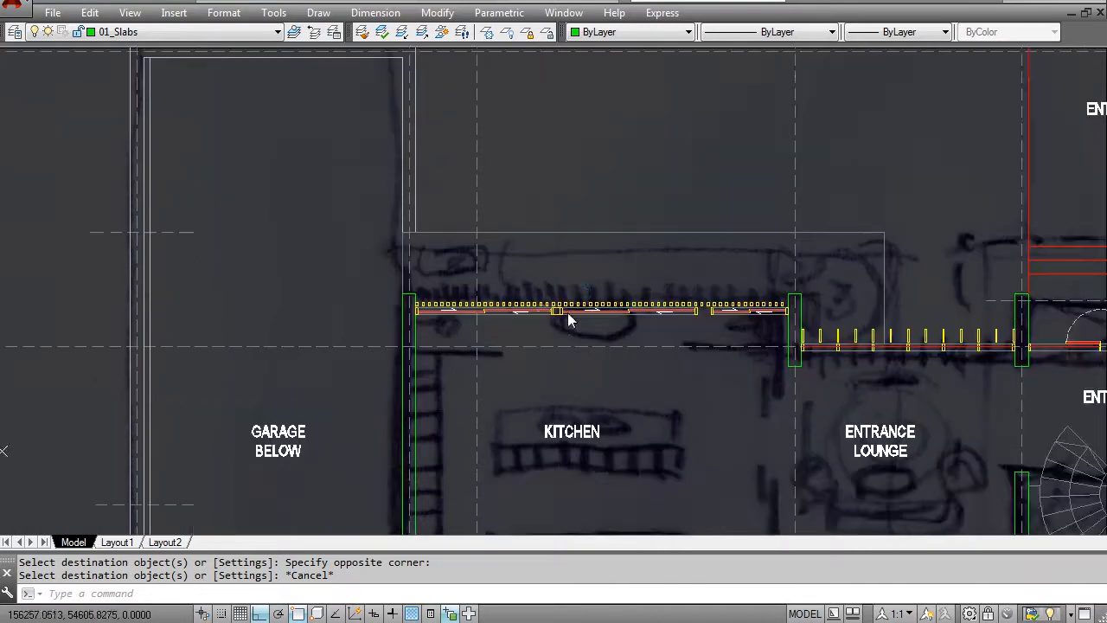
scroll(436, 294, "down", 2)
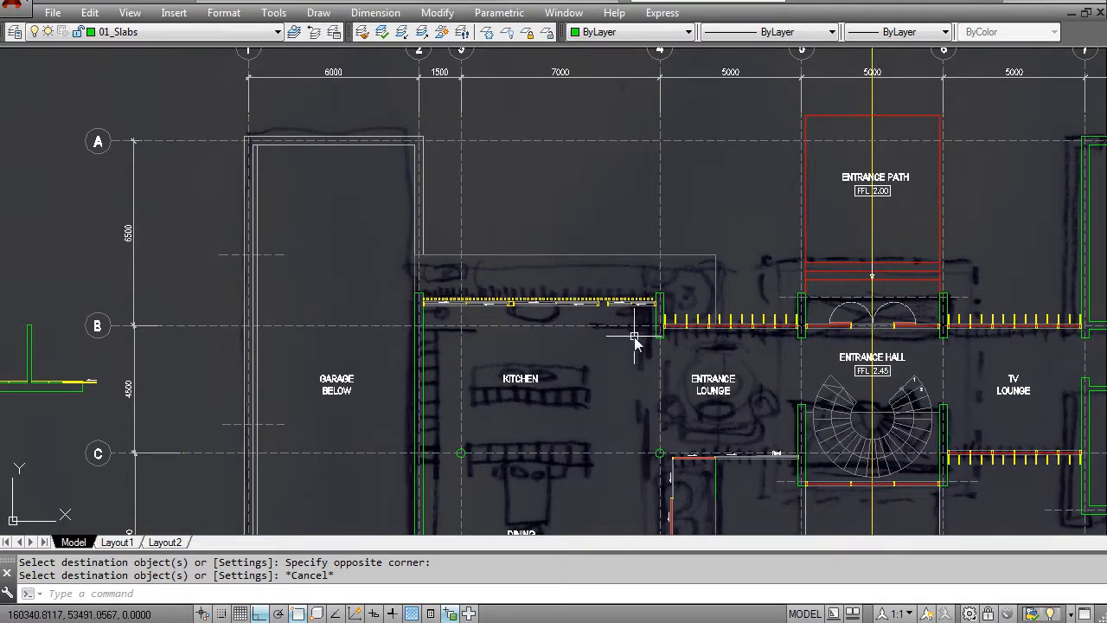
middle_click_drag(637, 345, 457, 252)
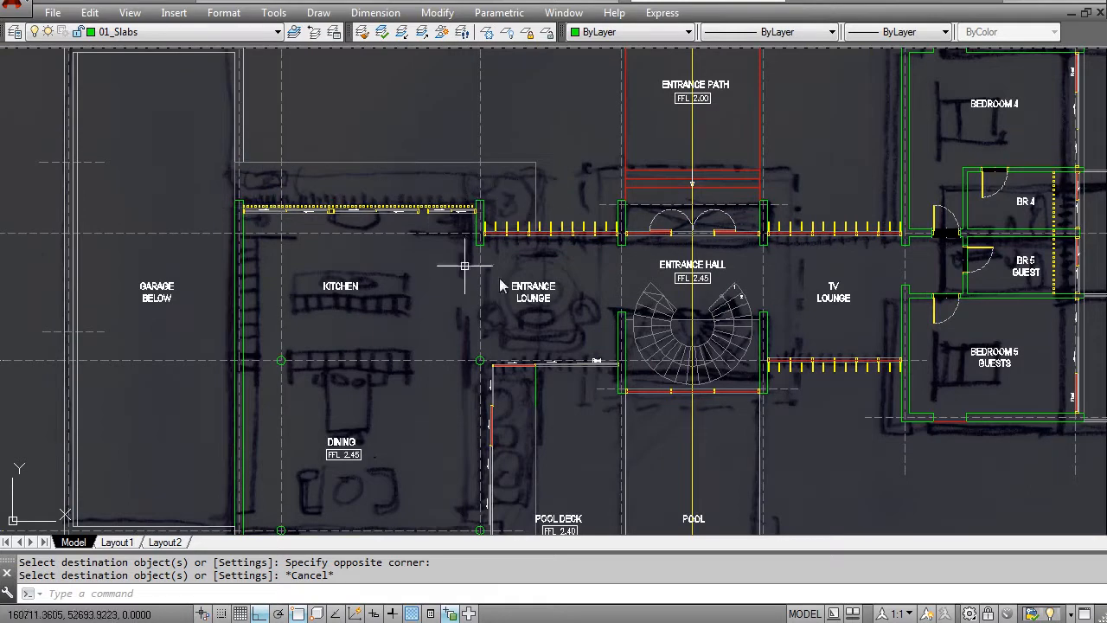
middle_click_drag(550, 468, 556, 334)
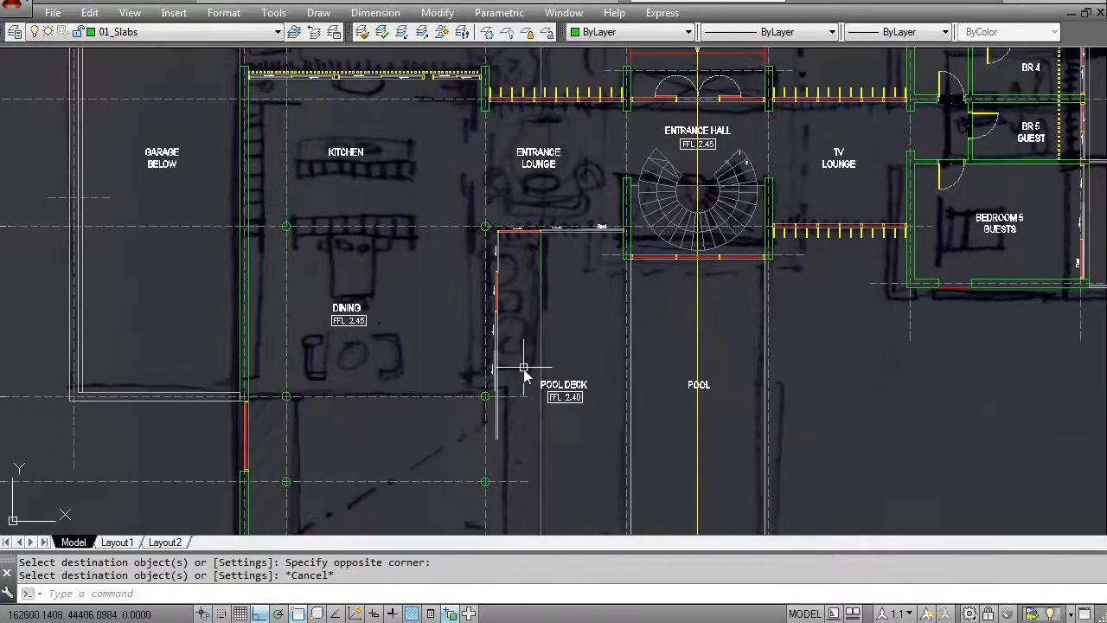
key("Escape")
scroll(543, 280, "up", 4)
left_click(542, 257)
left_click(536, 243)
key("Delete")
key("Escape")
scroll(572, 285, "down", 5)
- Extend the pool deck's vertical line to the entrance lounge's sliding windows
scroll(561, 259, "up", 7)
key("Escape")
type("ex")
key("Return")
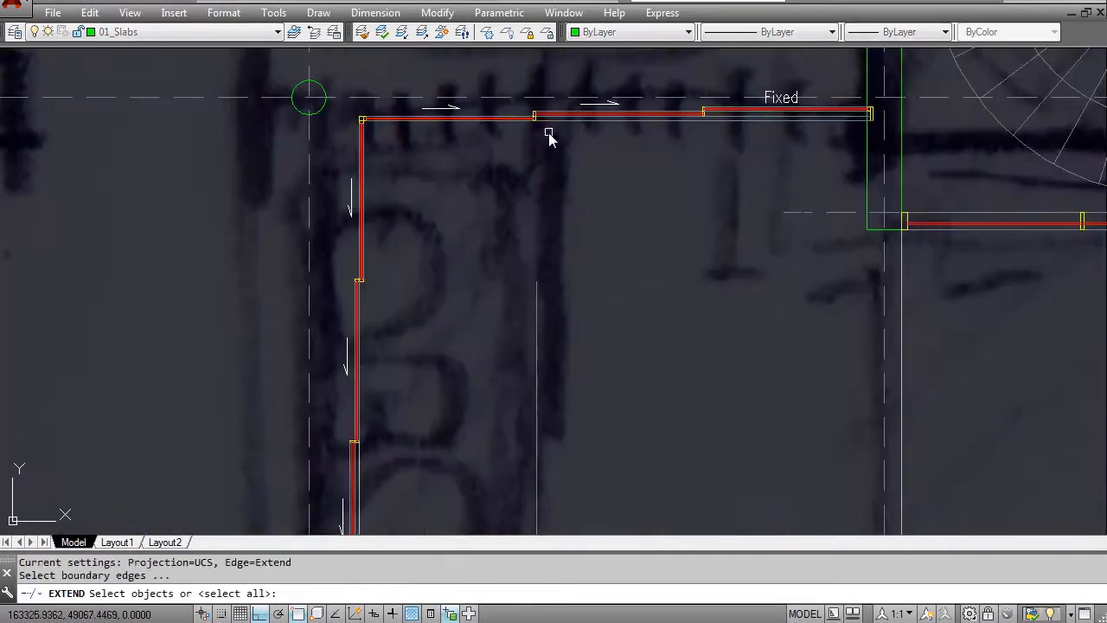
left_click(554, 123)
key("Return")
left_click(503, 275)
key("Escape")
scroll(538, 274, "down", 6)
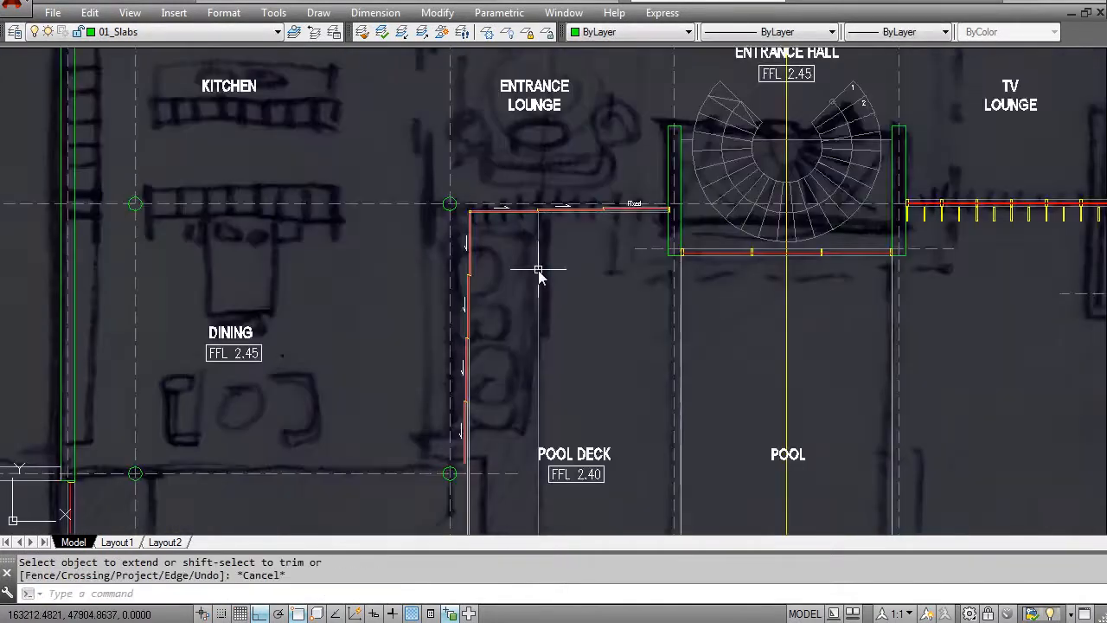
middle_click_drag(481, 201, 481, 241)
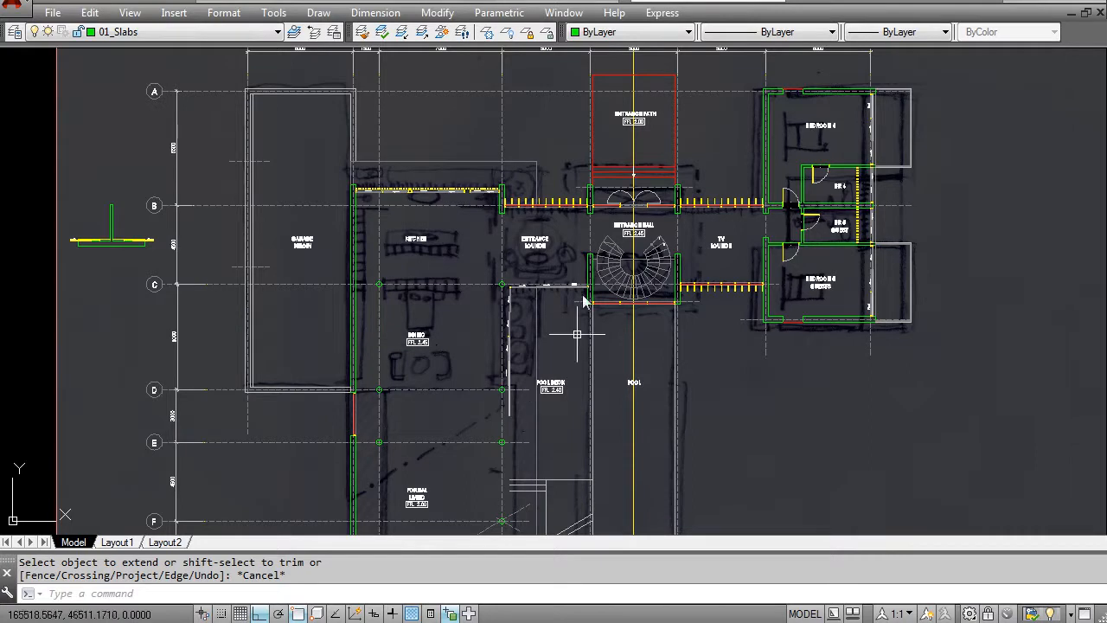
scroll(499, 417, "up", 4)
scroll(524, 319, "up", 4)
middle_click_drag(526, 408, 506, 338)
key("Escape")
type("e")
key("Return")
left_click(506, 337)
left_click(482, 339)
scroll(484, 344, "down", 2)
key("Escape")
key("ctrl+z")
key("ctrl+z")
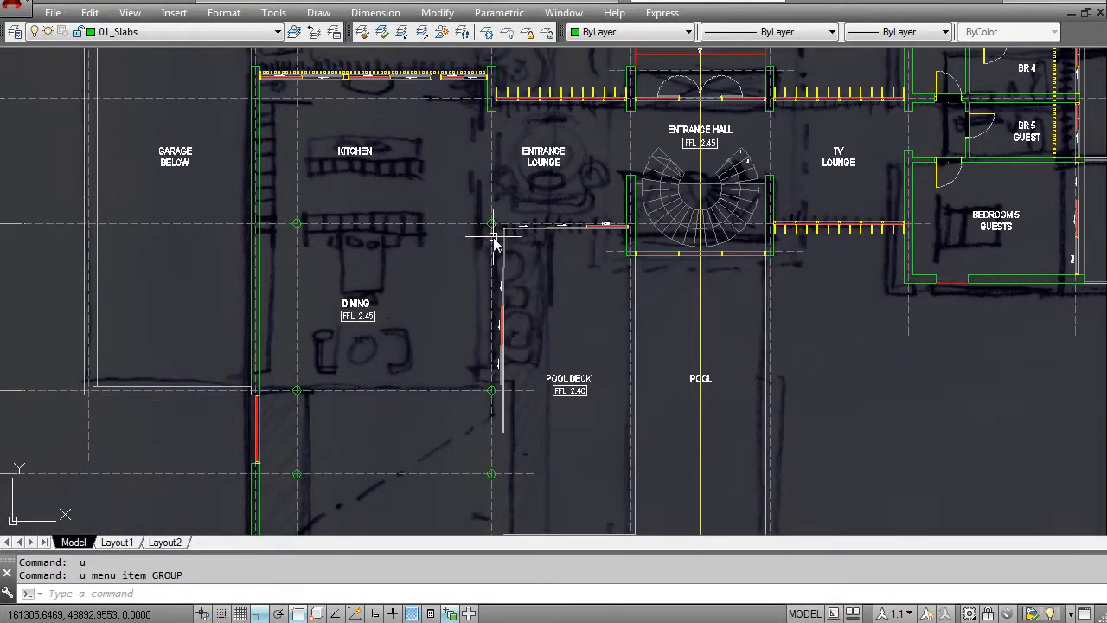
- Review the kitchen, dining, entrance lounge and pool deck layout against the underlying sketch
middle_click_drag(330, 426, 390, 473)
scroll(345, 348, "up", 2)
scroll(334, 316, "down", 2)
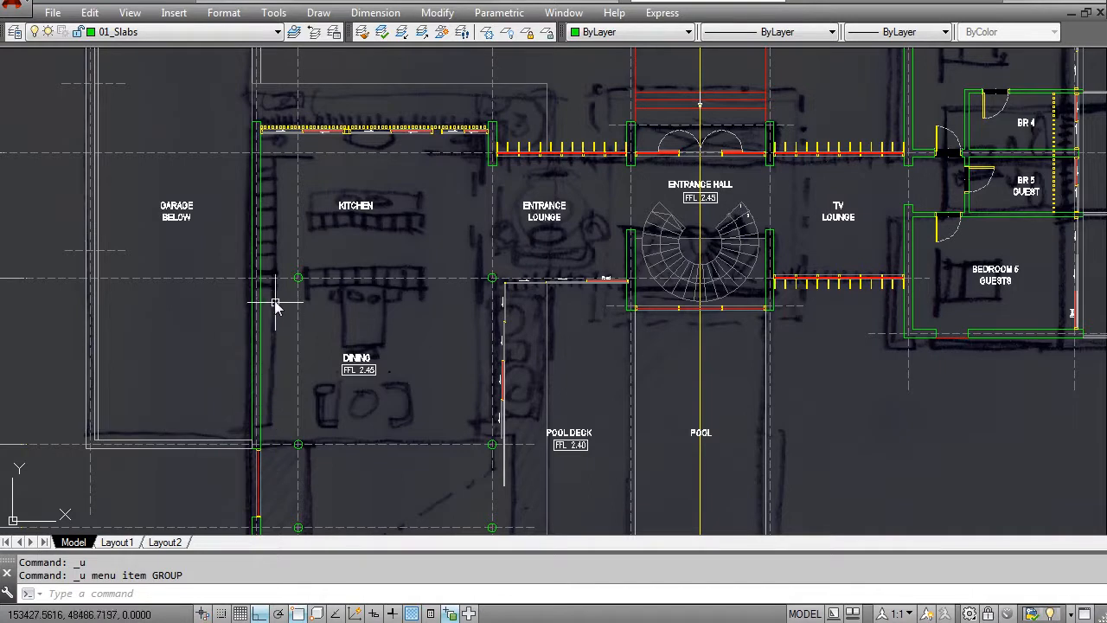
middle_click_drag(275, 289, 271, 415)
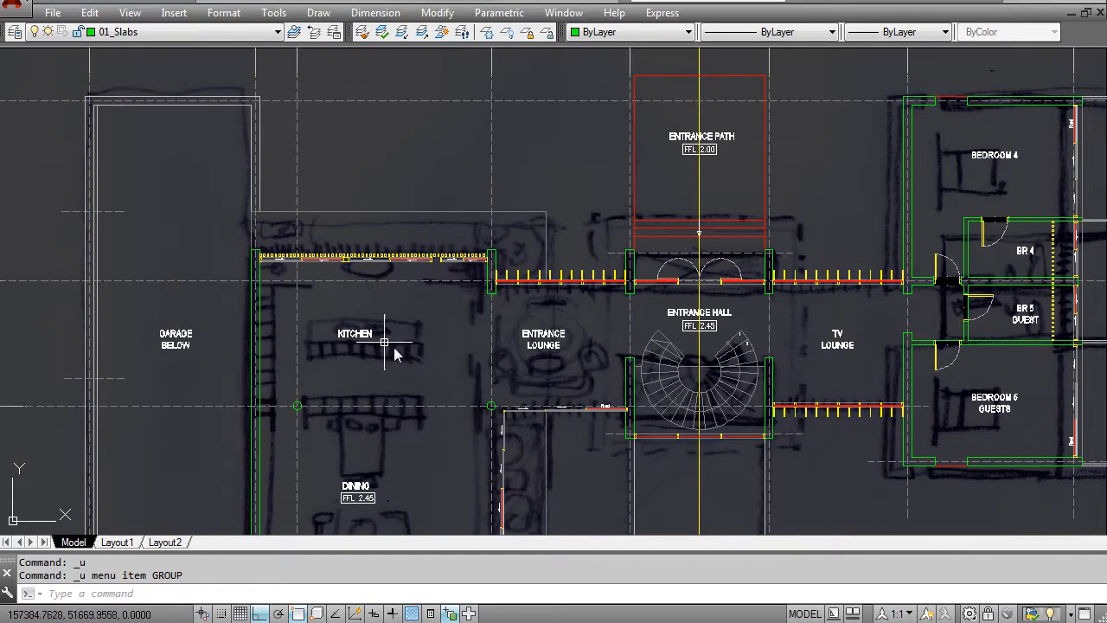
middle_click_drag(372, 294, 373, 296)
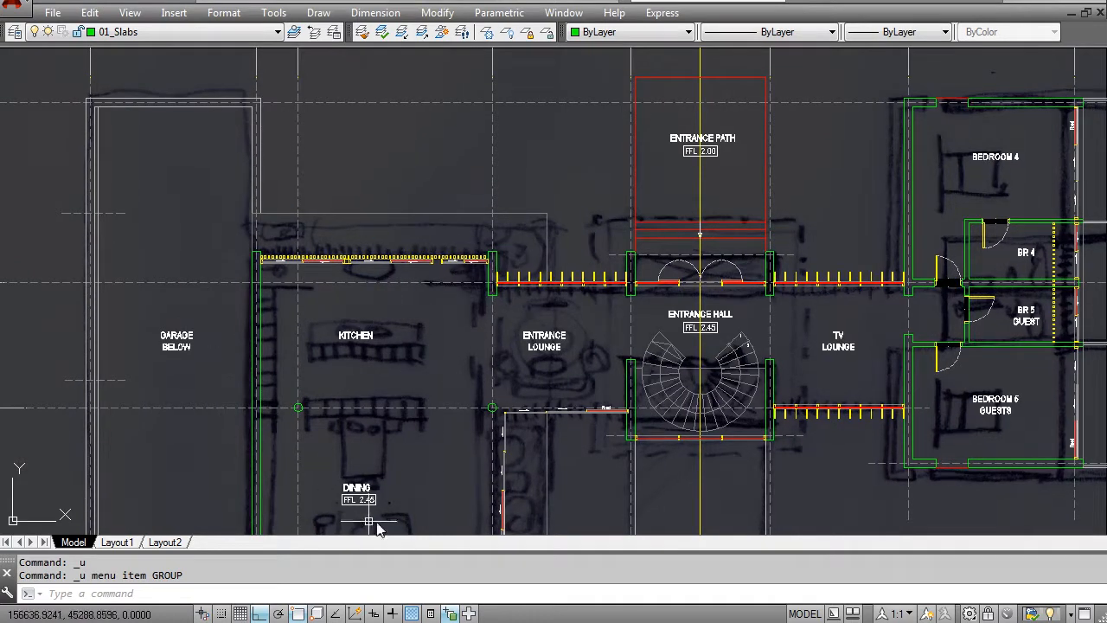
scroll(397, 356, "down", 2)
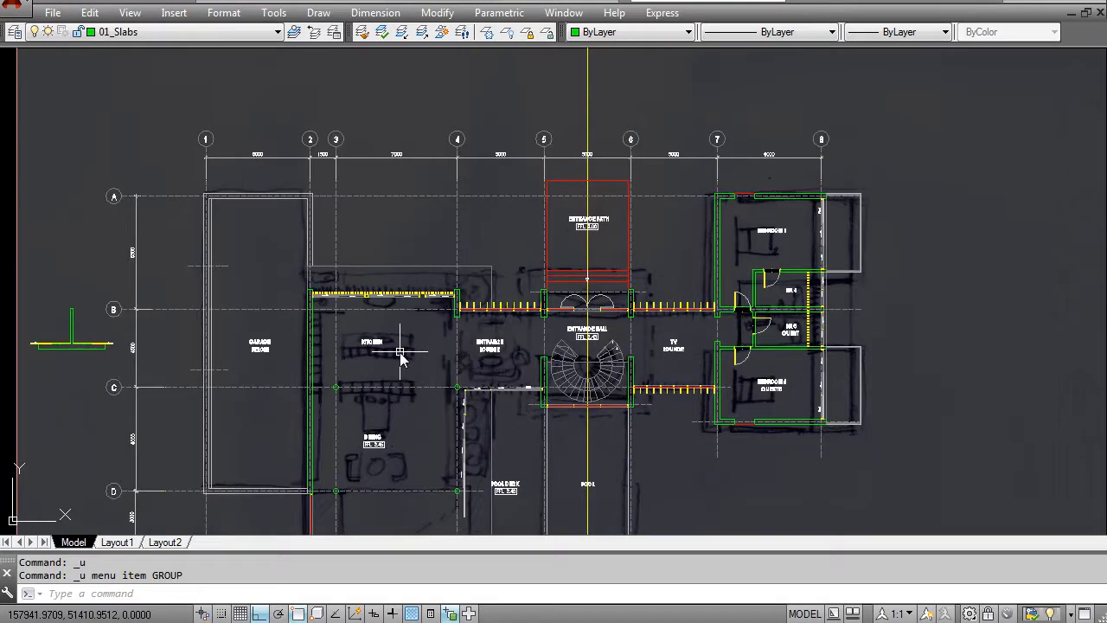
middle_click_drag(439, 405, 411, 322)
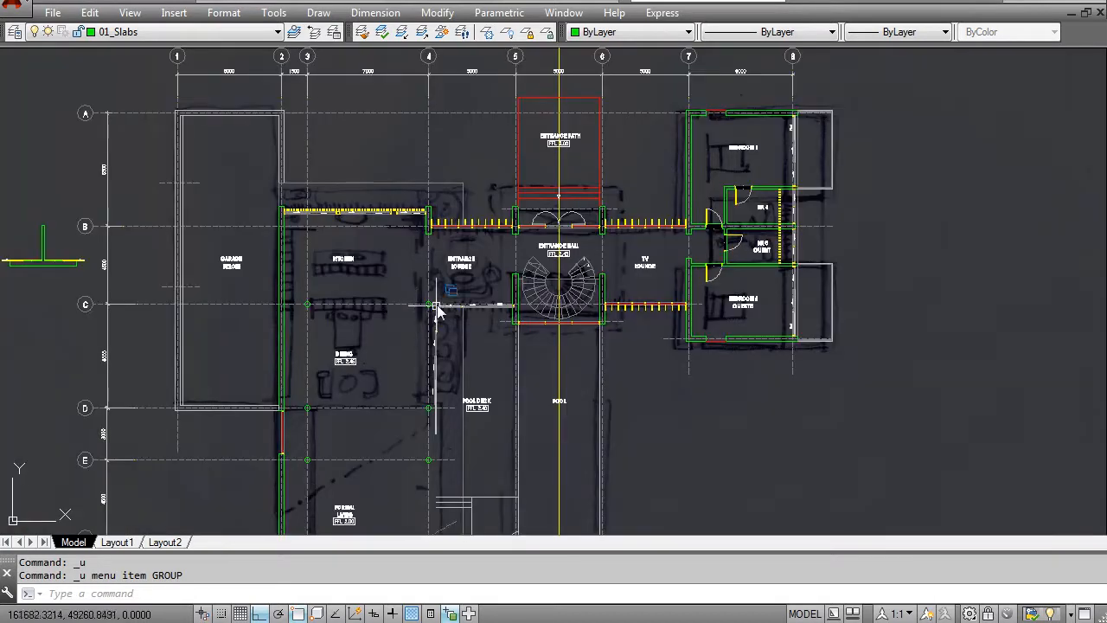
middle_click_drag(385, 430, 376, 298)
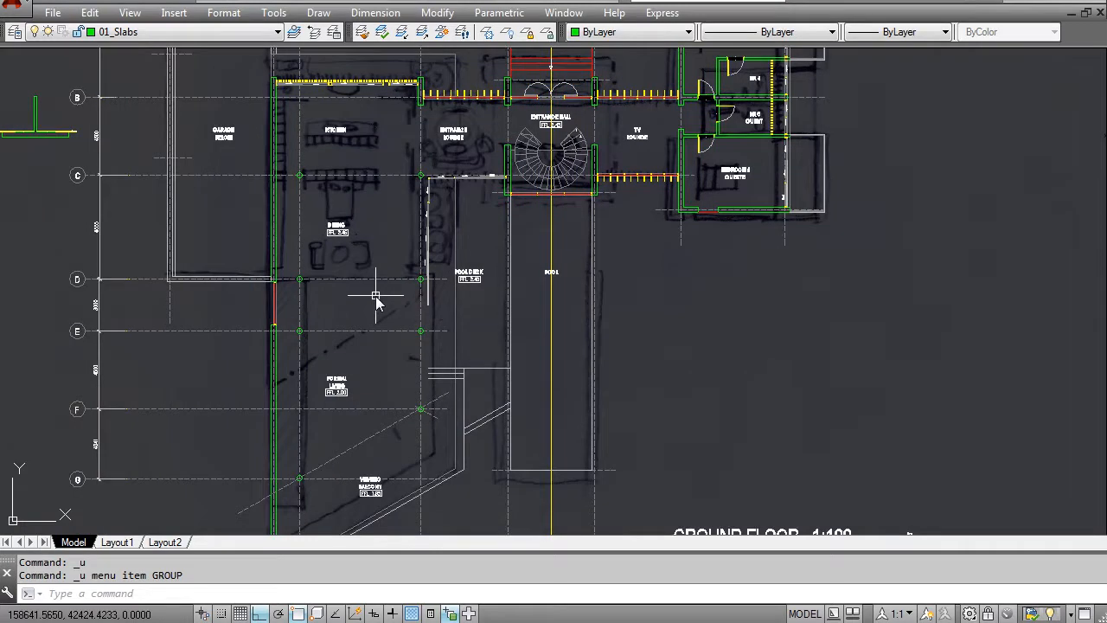
scroll(402, 273, "up", 2)
middle_click_drag(459, 164, 459, 269)
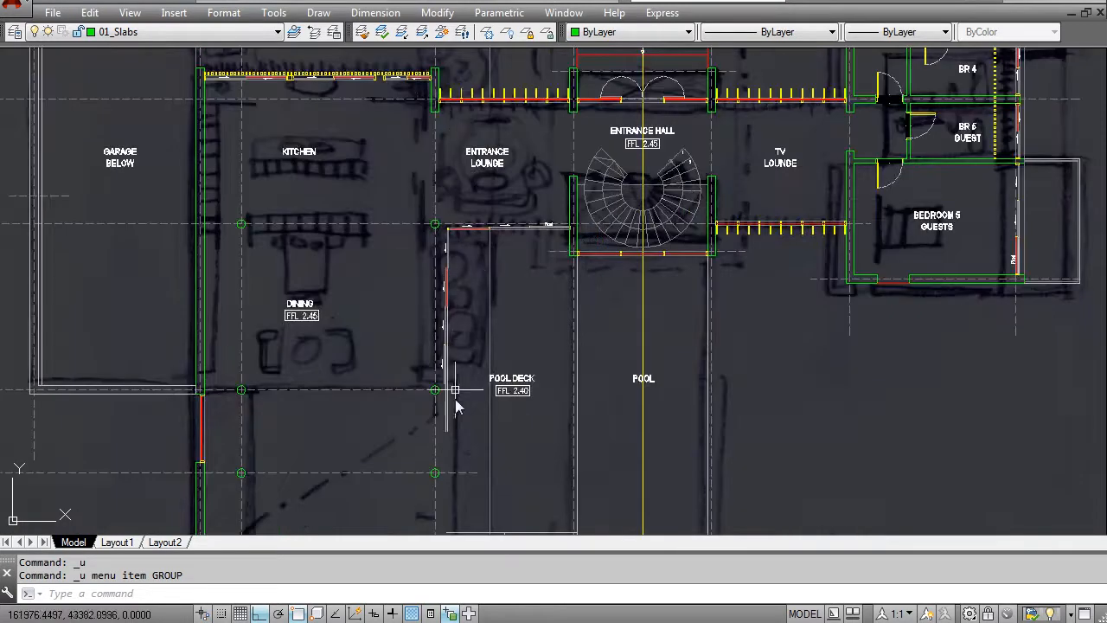
middle_click_drag(406, 209, 423, 275)
- Rotate the projecting sliding panel and its arrow in the detail outside the plan by -90 degrees
middle_click_drag(336, 263, 524, 282)
middle_click_drag(62, 255, 218, 276)
key("Escape")
scroll(220, 260, "up", 4)
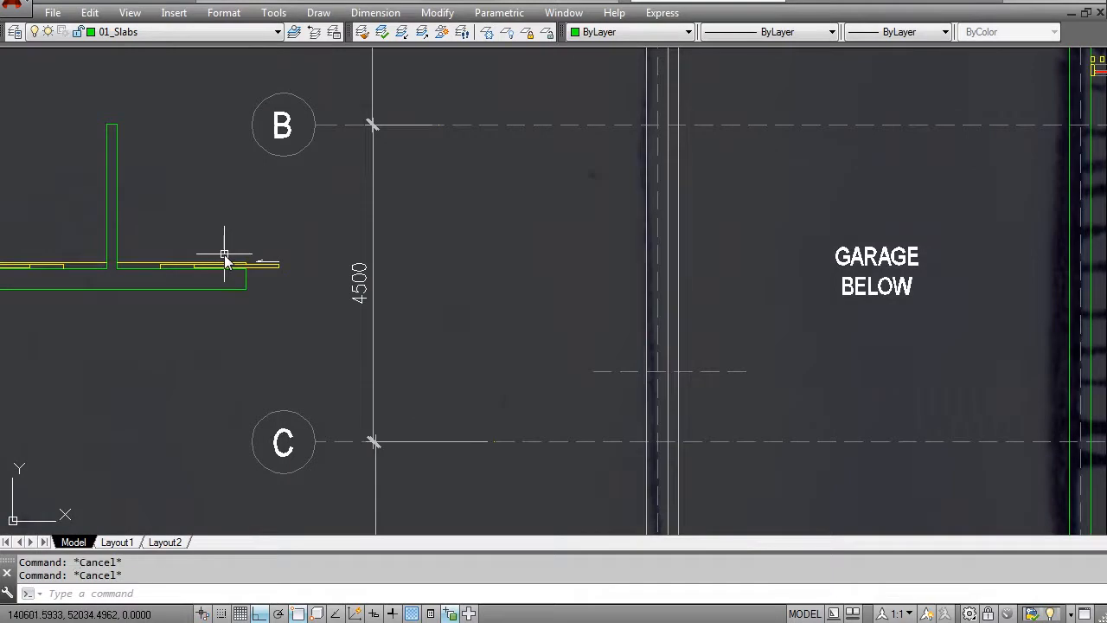
type("r")
key("Return")
scroll(238, 251, "up", 3)
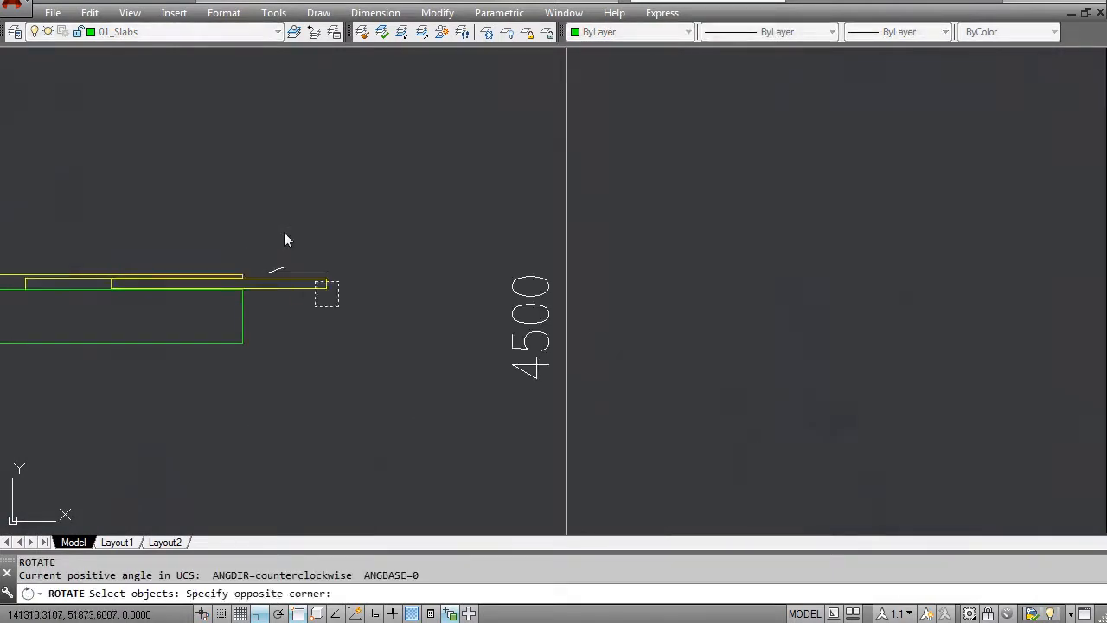
left_click_drag(336, 309, 260, 217)
scroll(260, 220, "up", 1)
key("Return")
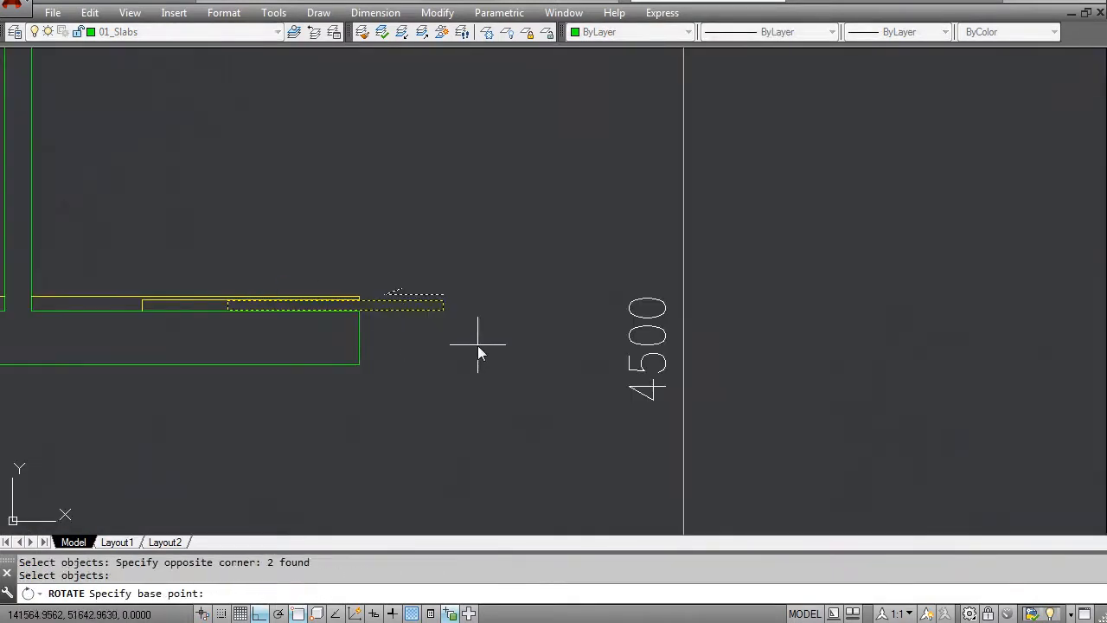
left_click(426, 336)
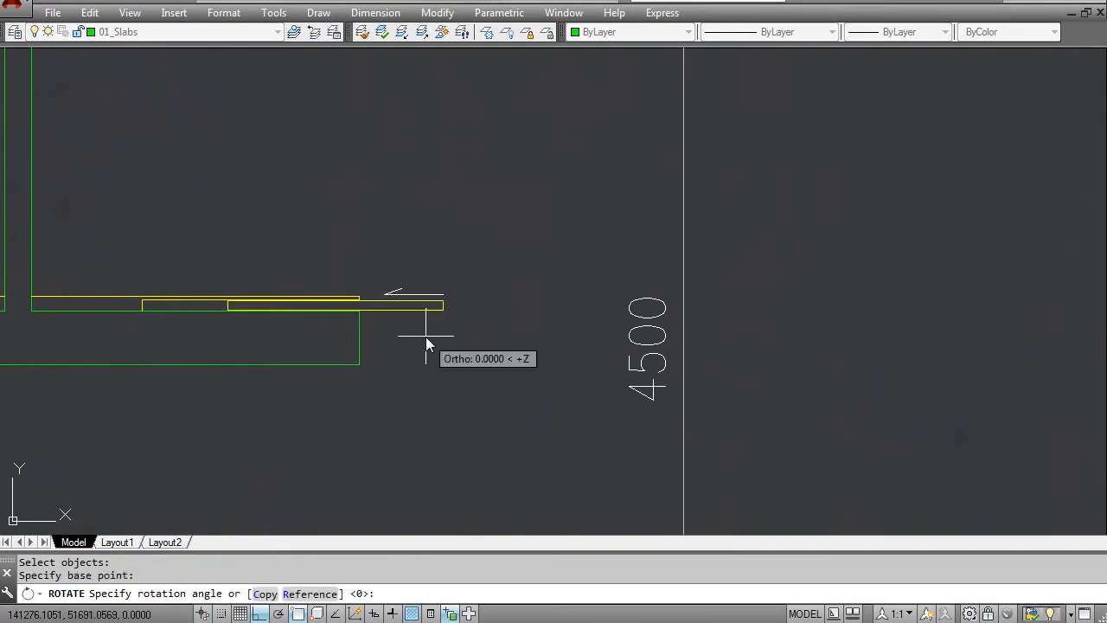
type("-90")
key("Return")
key("Escape")
- Move the rotated panel and arrow beside the short wall between the kitchen and the entrance lounge
type("m")
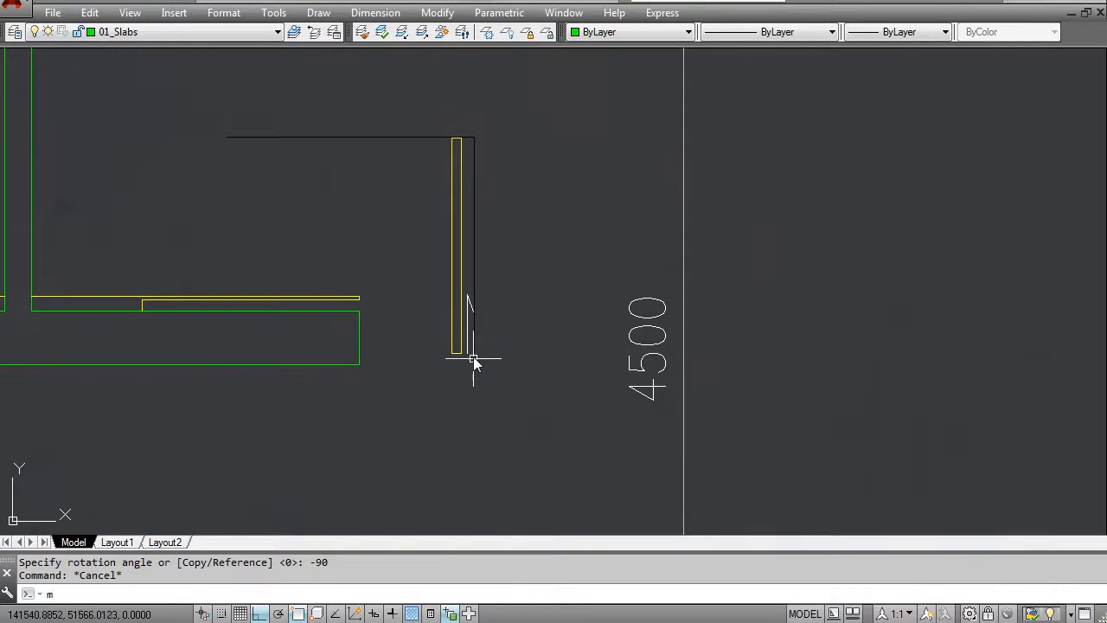
middle_click_drag(472, 357, 472, 370)
key("Escape")
type("m")
key("Return")
left_click(478, 371)
left_click(458, 338)
key("Return")
left_click(470, 367)
scroll(500, 416, "down", 6)
middle_click_drag(797, 407, 472, 420)
middle_click_drag(687, 414, 415, 290)
key("F8")
middle_click_drag(707, 372, 599, 333)
scroll(621, 299, "up", 2)
mouse_move(612, 275)
middle_mouse_down()
mouse_move(607, 359)
mouse_move(623, 401)
middle_mouse_up()
scroll(634, 351, "up", 2)
scroll(631, 364, "up", 3)
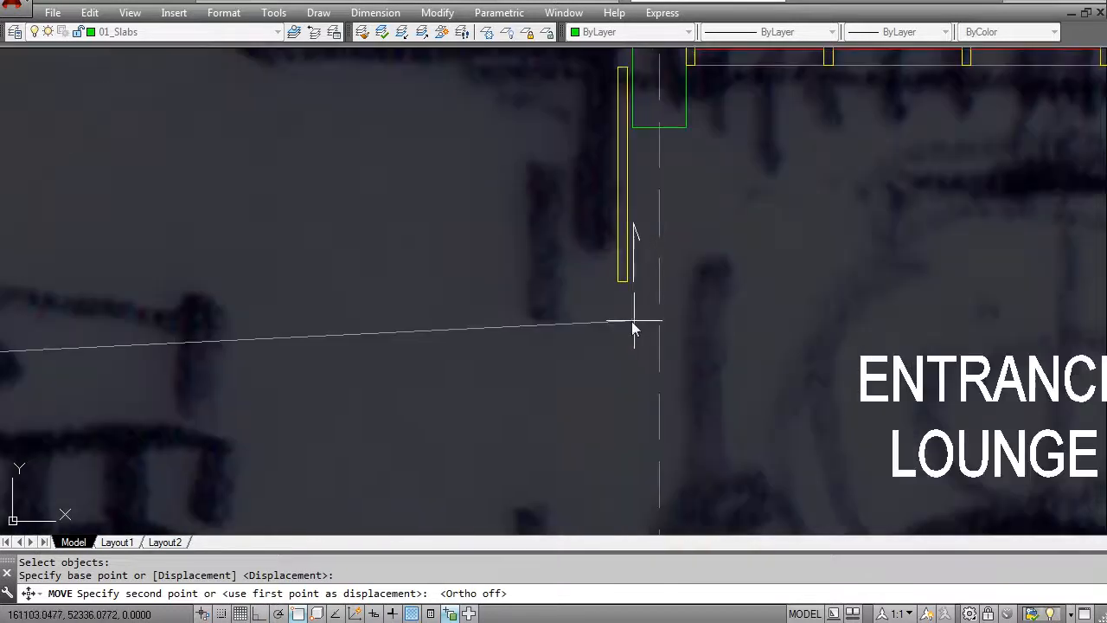
key("Escape")
scroll(630, 342, "down", 2)
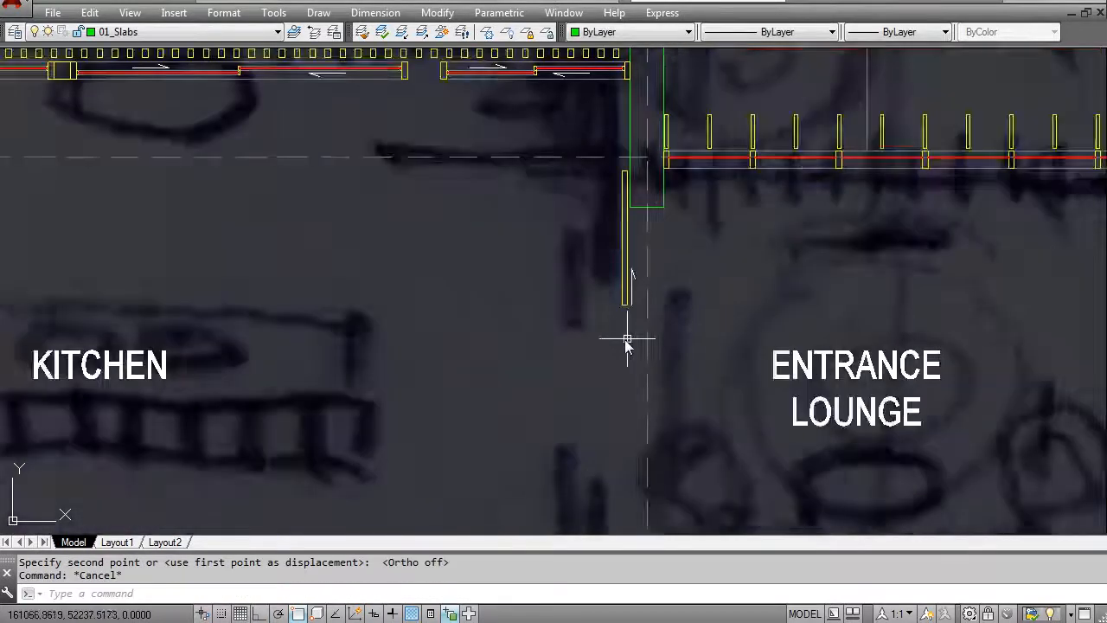
- Measure the length of the sliding panel beside the wall between the kitchen and the entrance lounge
middle_click_drag(628, 344, 583, 390)
scroll(583, 393, "up", 2)
key("Escape")
type("di")
key("Return")
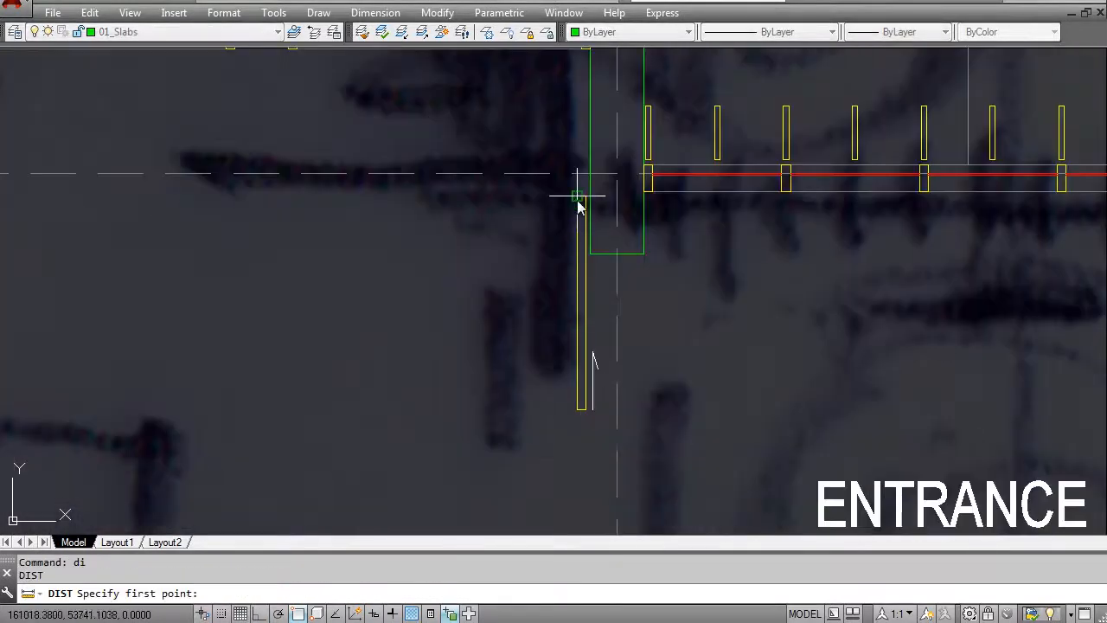
left_click(579, 205)
left_click(581, 408)
scroll(562, 385, "down", 2)
middle_click_drag(546, 366, 549, 294)
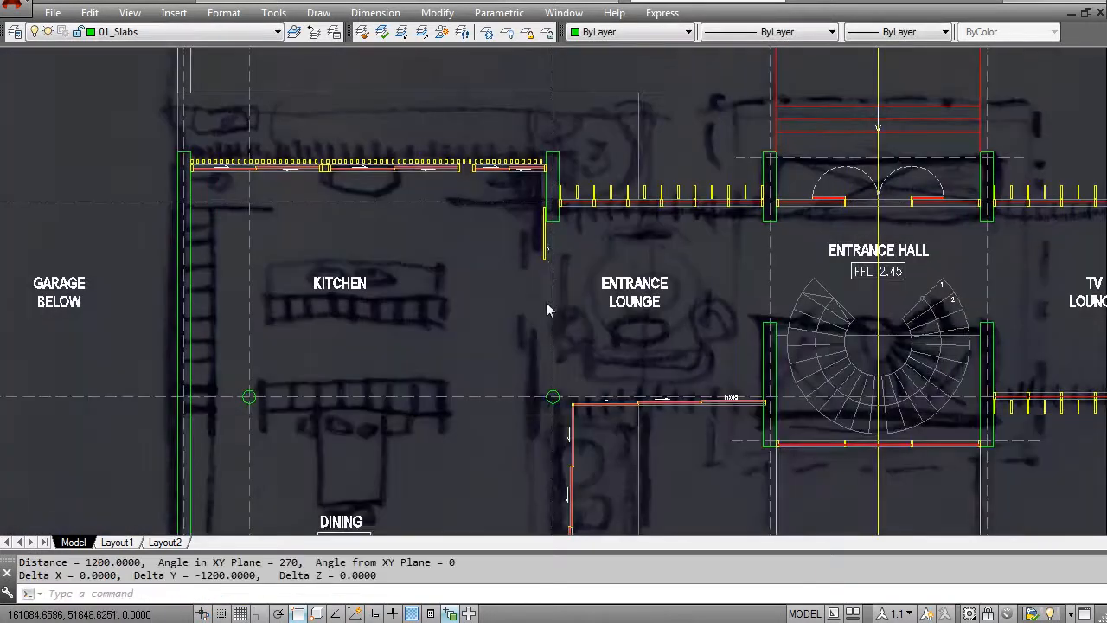
scroll(550, 294, "up", 2)
key("Escape")
key("Escape")
middle_click_drag(494, 268, 504, 288)
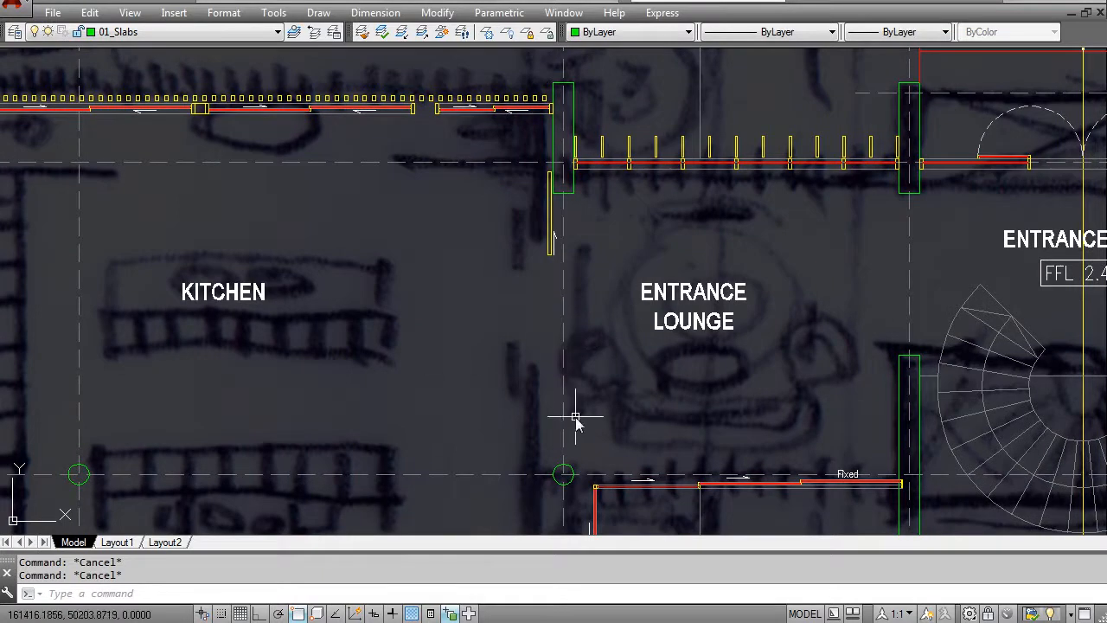
middle_click_drag(521, 220, 520, 238)
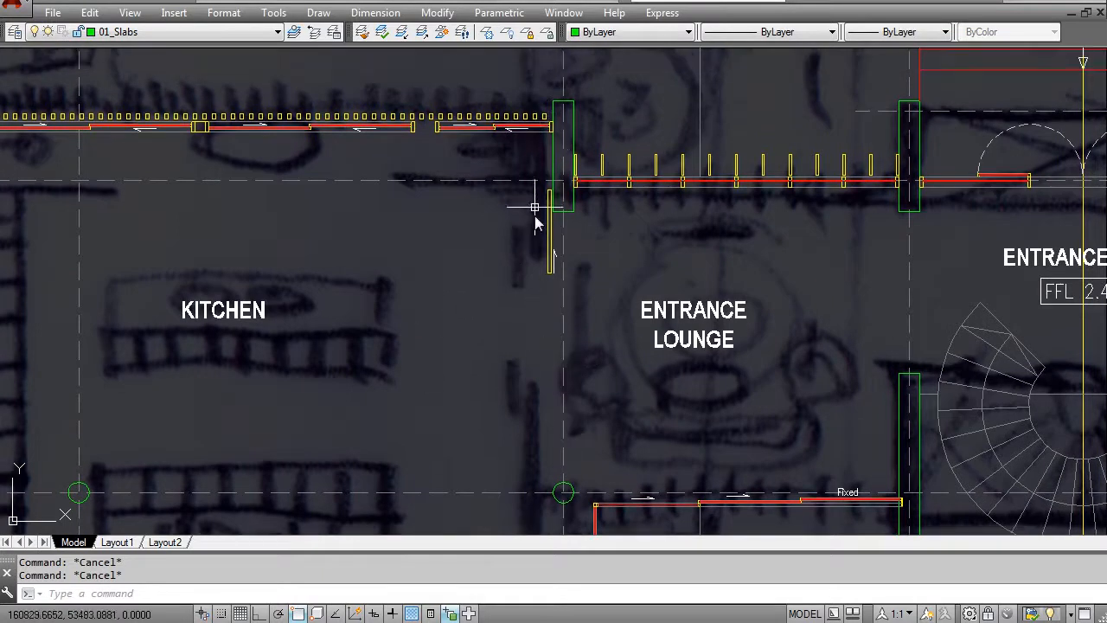
middle_click_drag(545, 171, 557, 351)
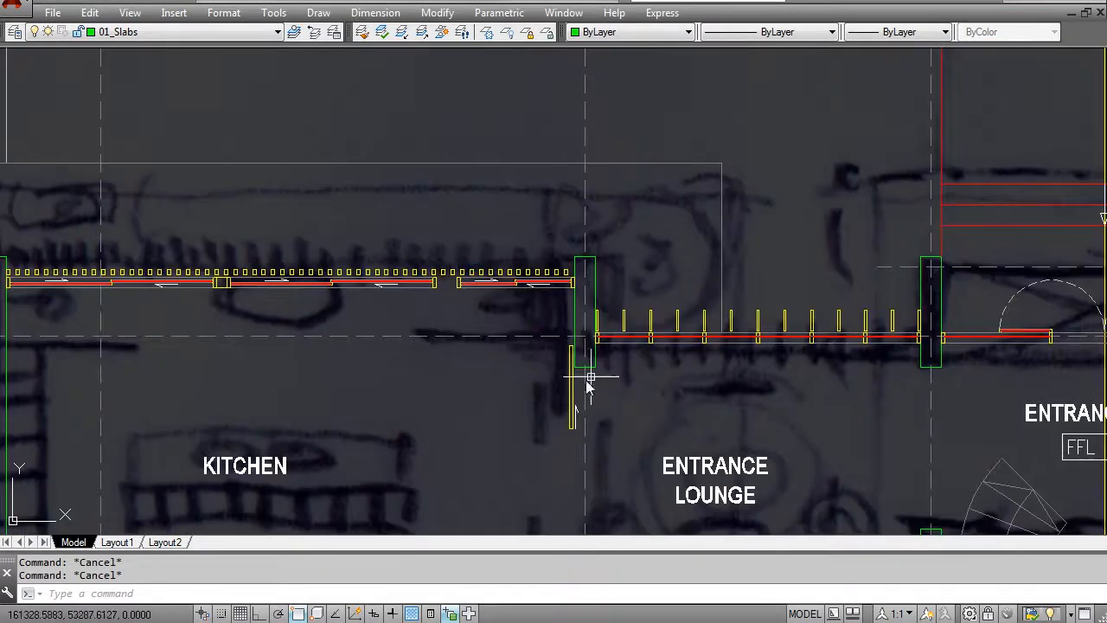
middle_click_drag(608, 391, 544, 197)
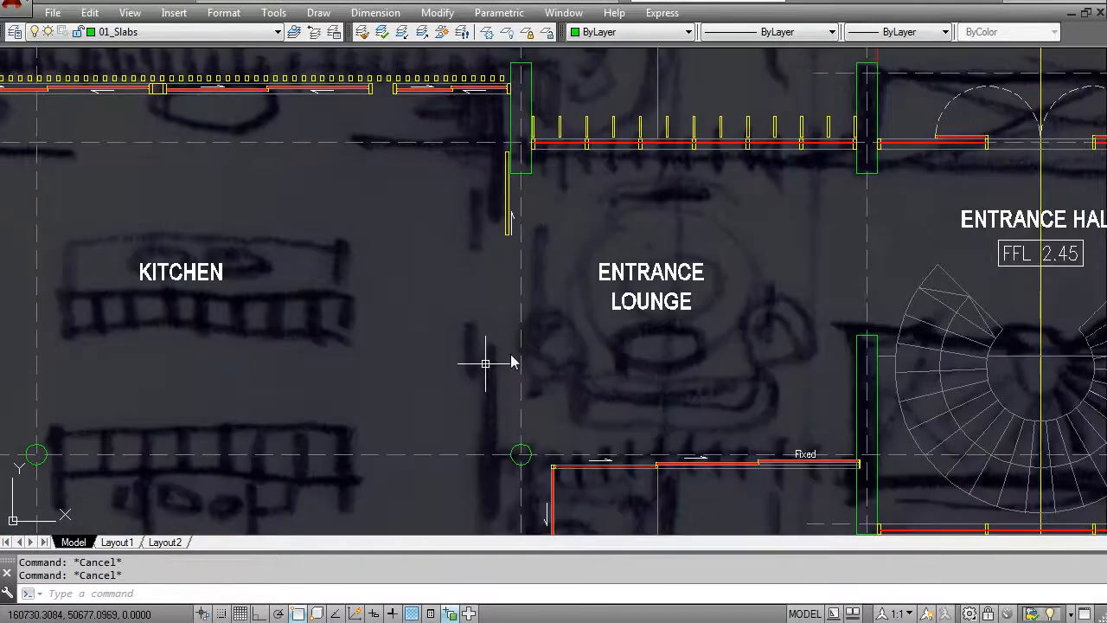
key("space")
type("s")
key("Escape")
key("Escape")
key("Escape")
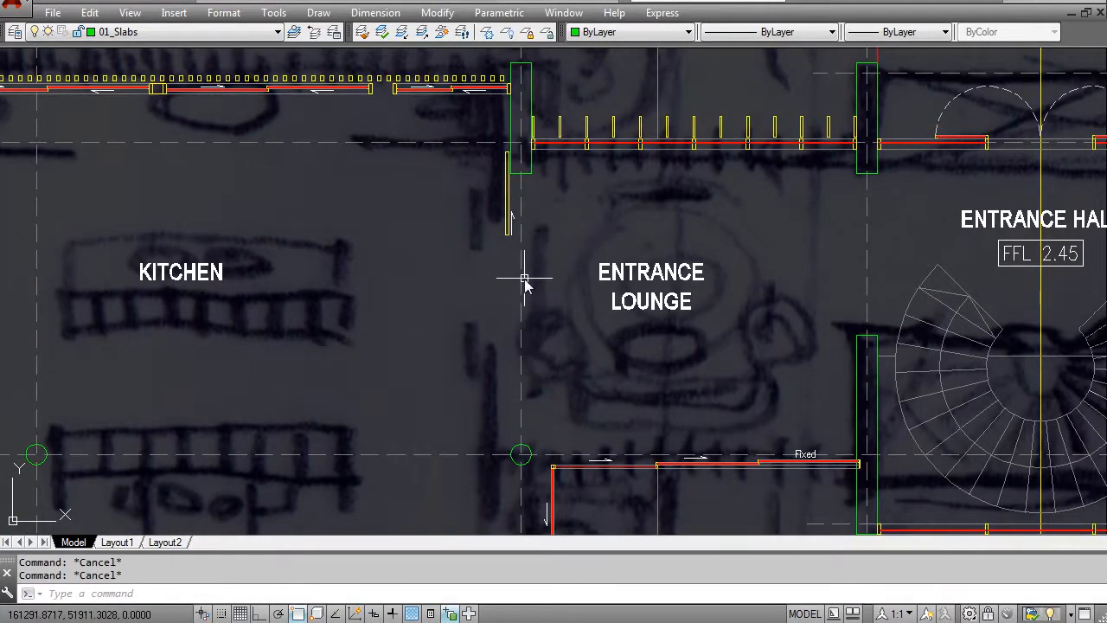
middle_click_drag(616, 216, 580, 193)
key("Escape")
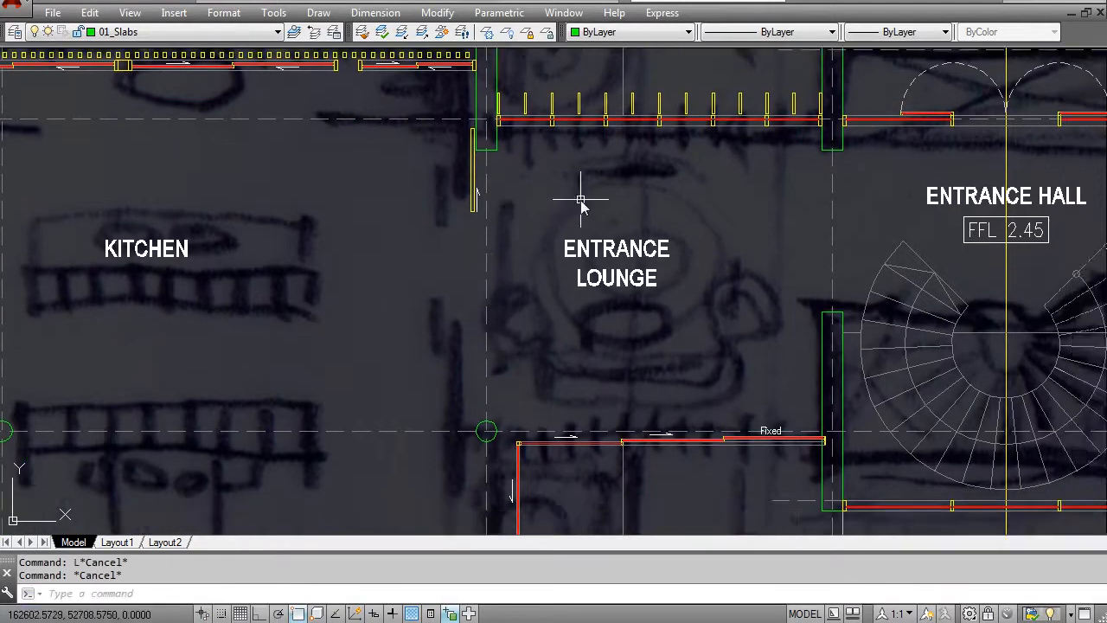
type("l")
key("space")
left_click(534, 128)
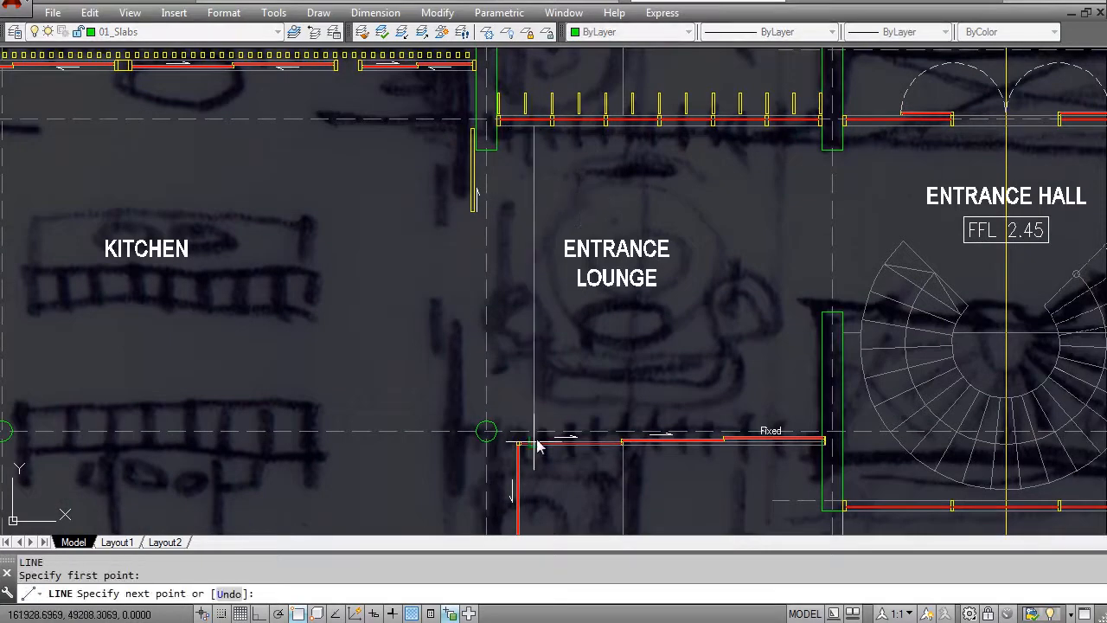
scroll(547, 435, "down", 2)
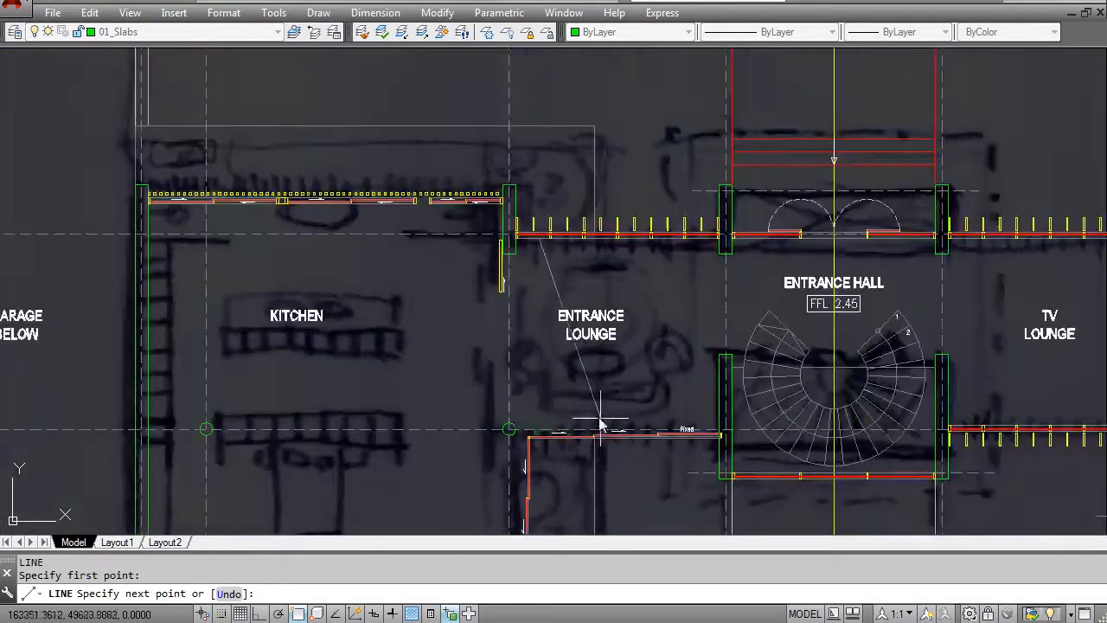
middle_click_drag(598, 424, 489, 353)
key("Escape")
- Erase the horizontal sliding windows between the entrance lounge and the pool deck
scroll(470, 373, "up", 2)
type("e")
key("space")
left_click(351, 333)
left_click(672, 366)
scroll(439, 371, "down", 2)
middle_click_drag(896, 368, 770, 368)
key("Escape")
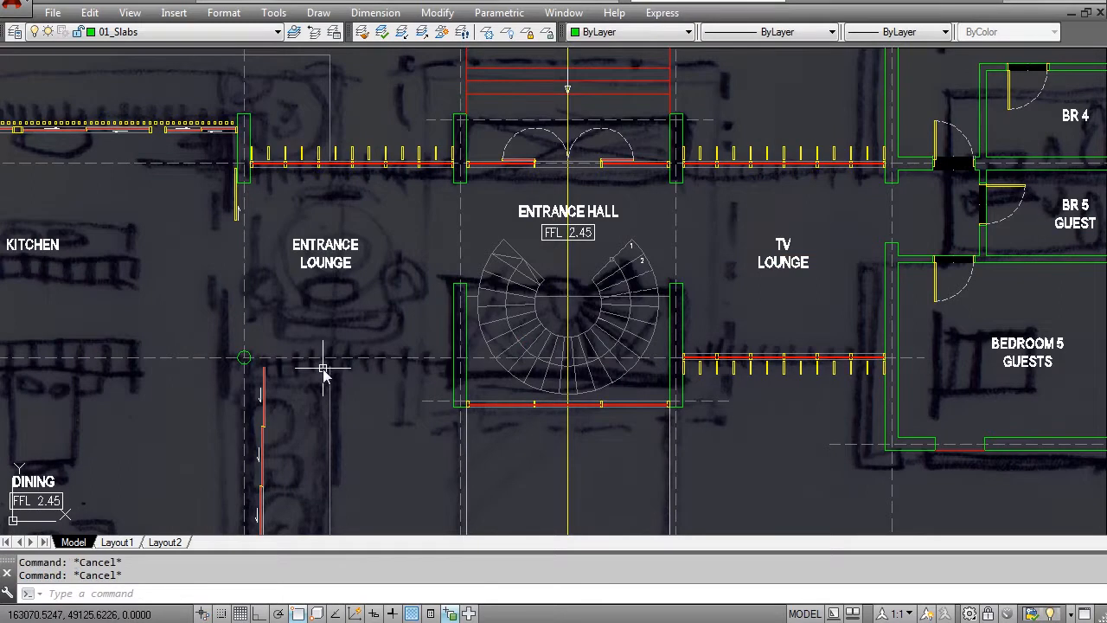
- Copy the wall between the entrance lounge and the spiral stair onto the gridline between the kitchen and the entrance lounge
middle_click_drag(293, 341, 467, 316)
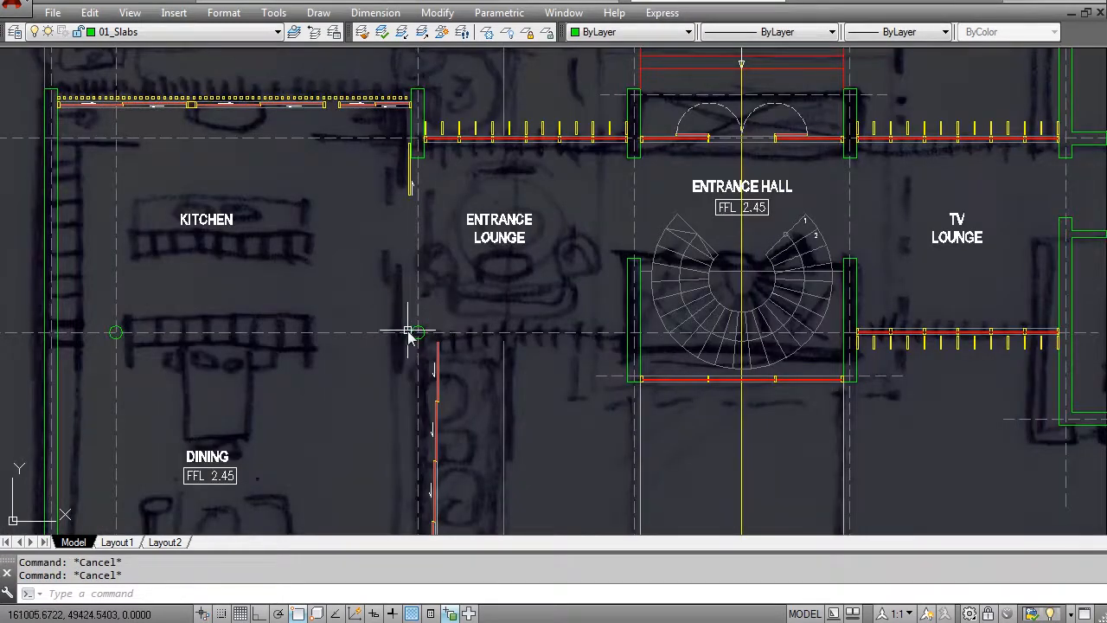
scroll(414, 335, "up", 3)
key("Escape")
scroll(452, 326, "down", 1)
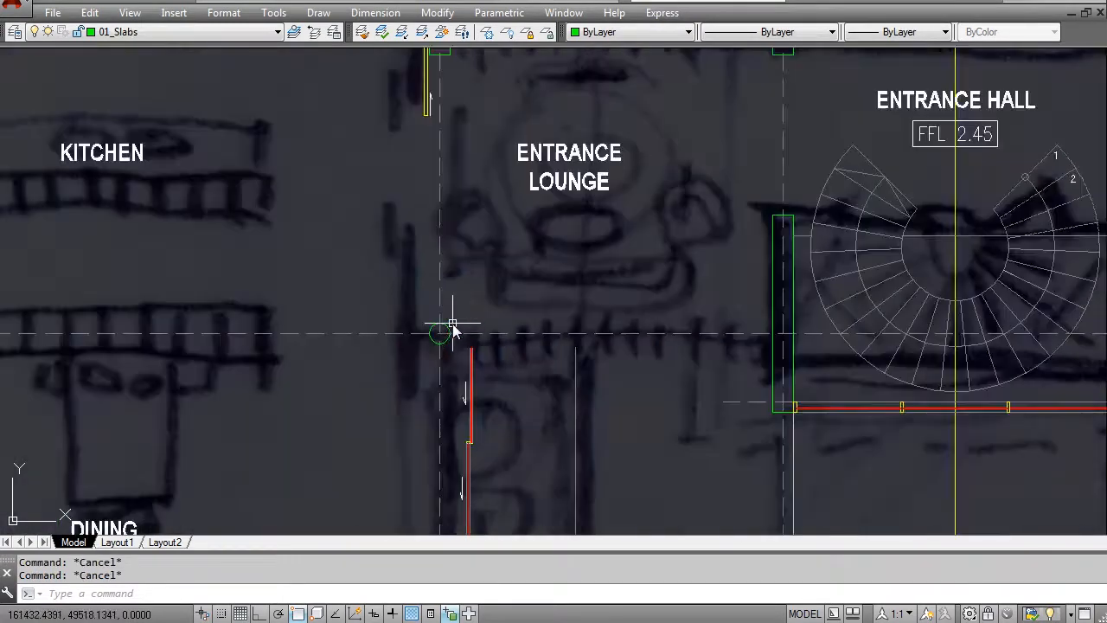
type("co")
key("Return")
left_click(774, 260)
key("Return")
left_click(782, 185)
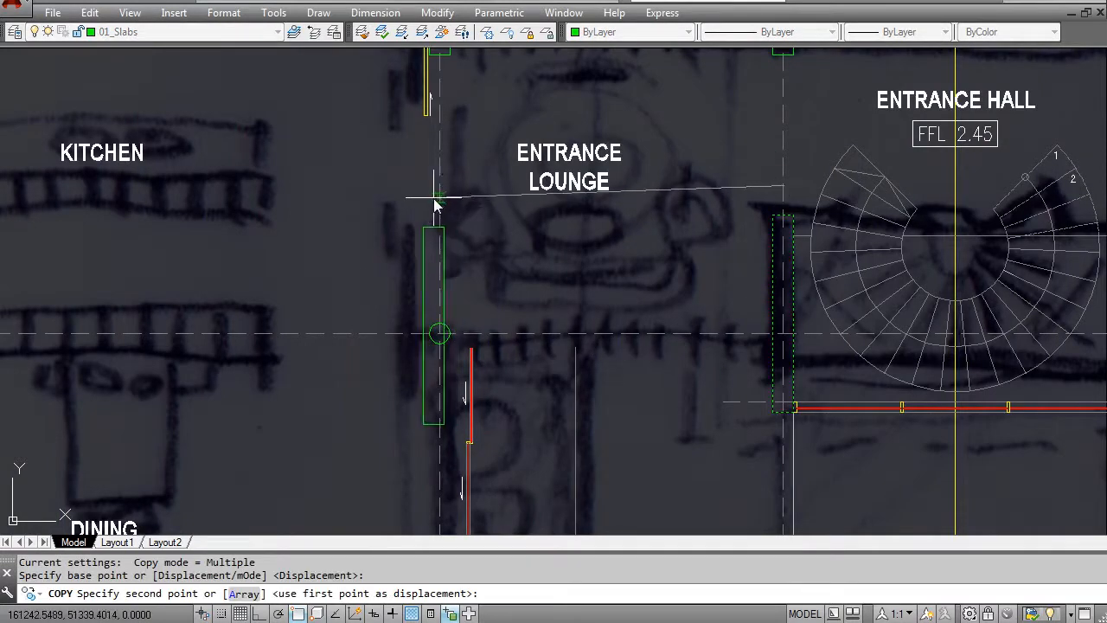
left_click(433, 254)
key("Return")
- Erase the round column inside the copied wall beside the entrance lounge
type("e")
key("Return")
left_click(406, 302)
left_click(466, 350)
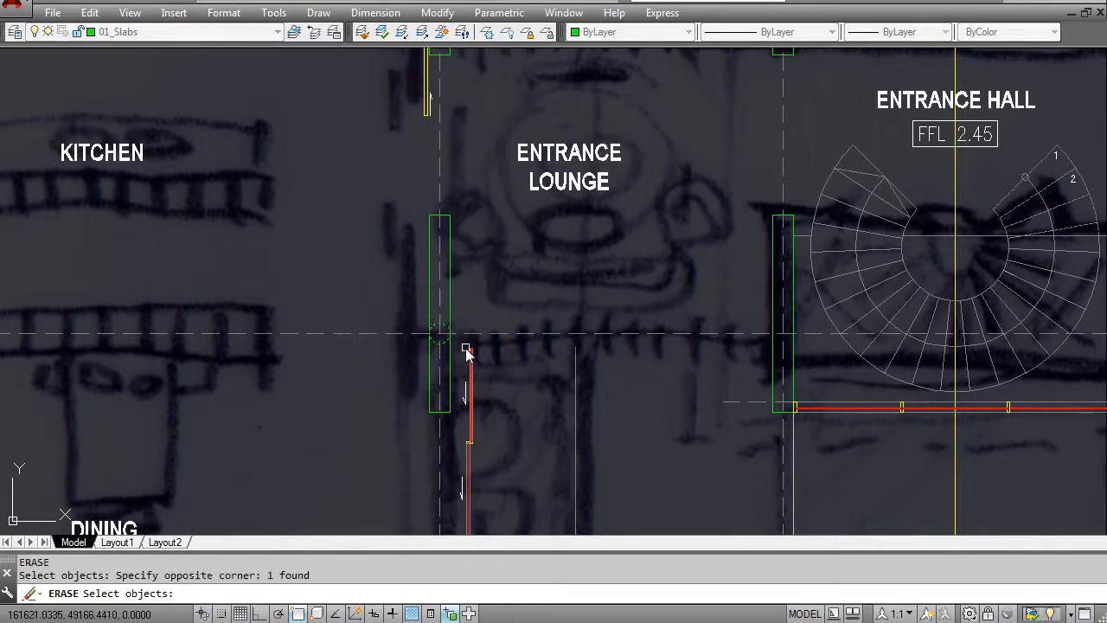
key("Return")
- Mirror the TV lounge's pool-side windows and fins across the entrance hall centreline into the entrance lounge, keeping the originals
scroll(471, 353, "down", 3)
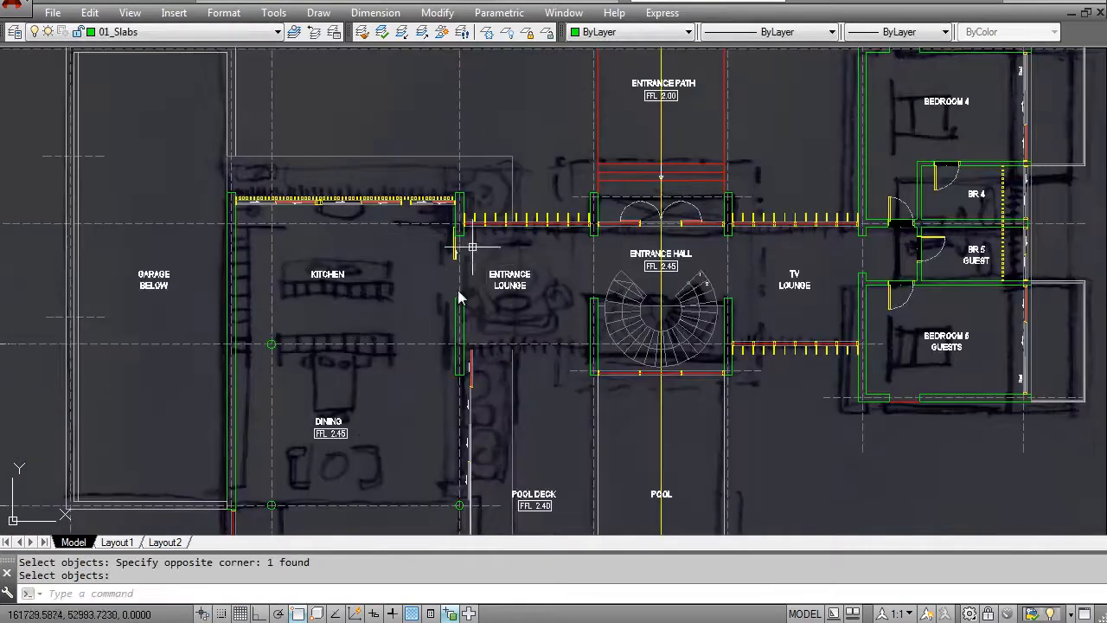
scroll(471, 342, "up", 4)
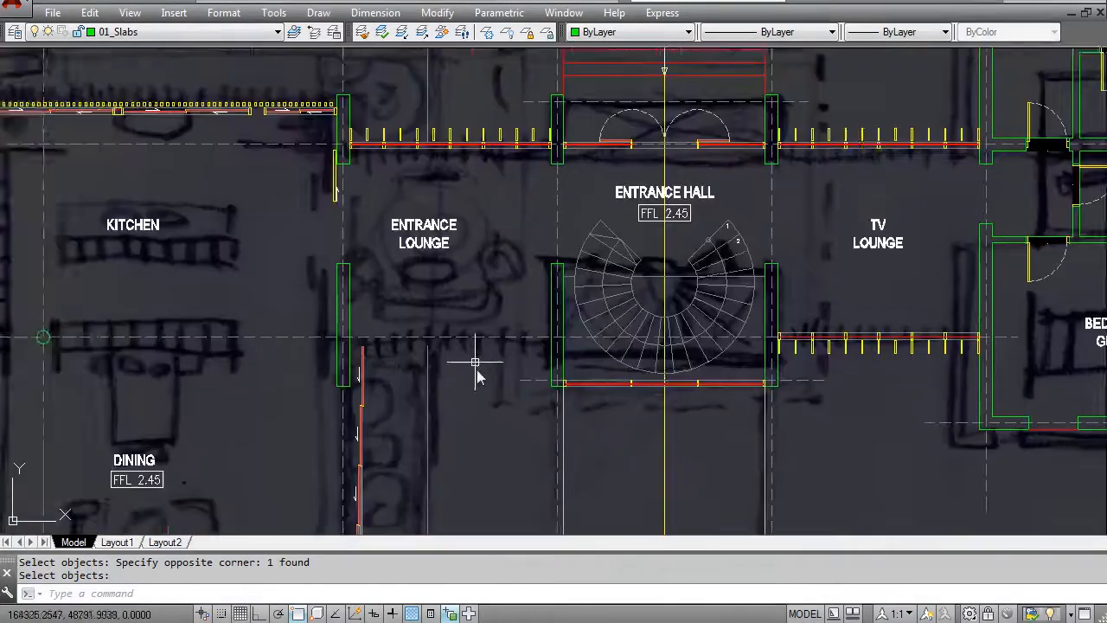
key("Escape")
key("Escape")
type("mi")
key("Return")
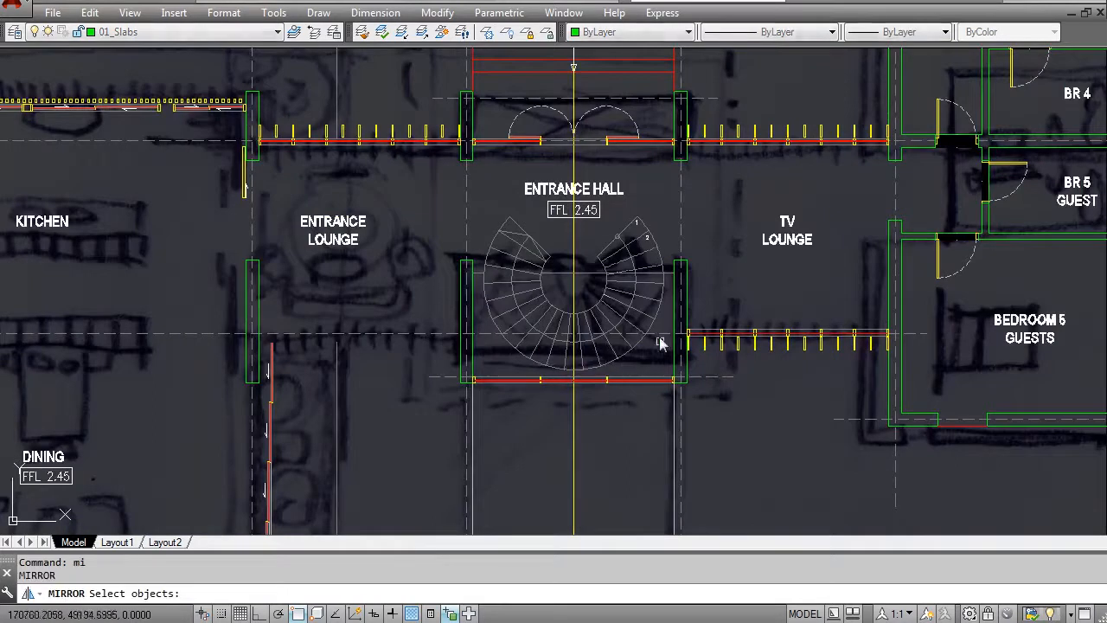
scroll(673, 324, "up", 4)
left_click(705, 329)
scroll(713, 398, "down", 2)
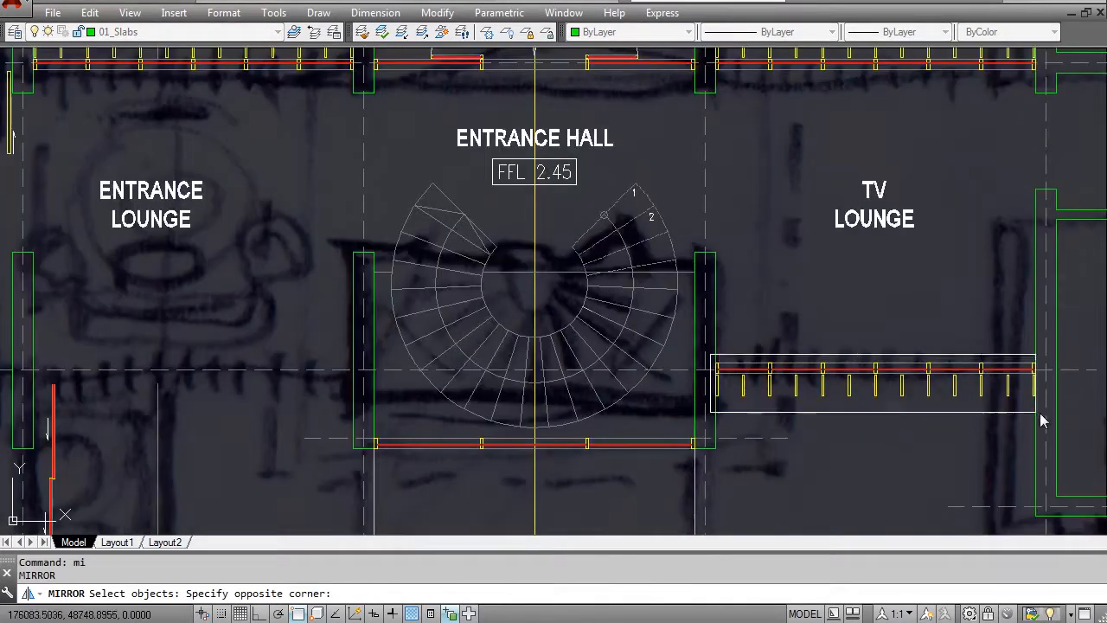
left_click(995, 415)
scroll(822, 372, "down", 2)
middle_click_drag(570, 414, 572, 340)
key("Return")
left_click(621, 372)
left_click(621, 415)
key("Return")
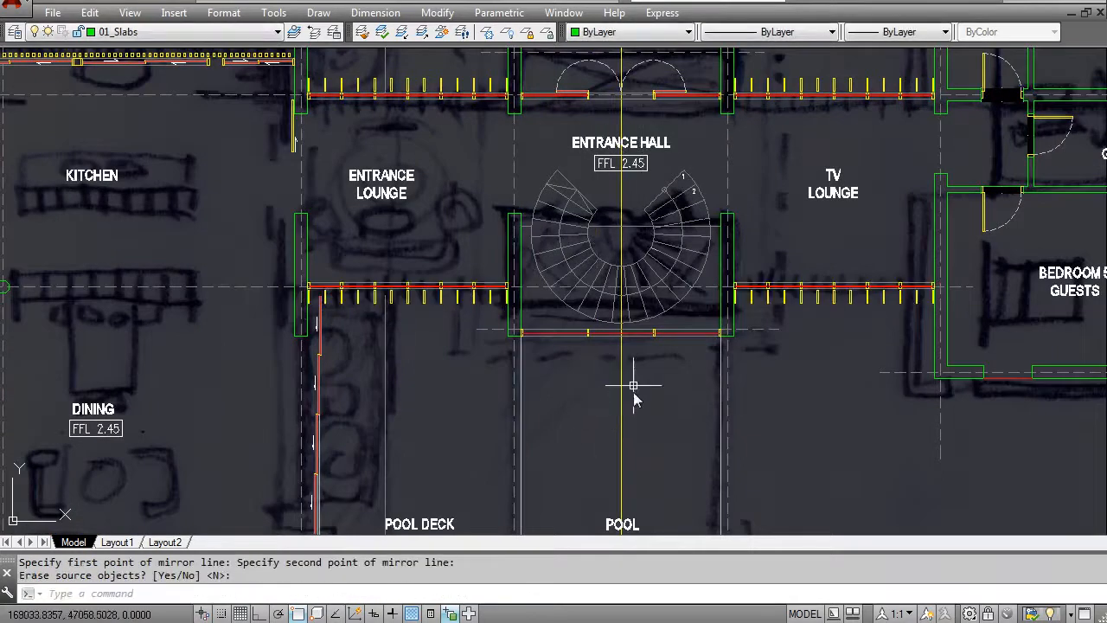
- Examine the vertical sliding windows between the dining area and pool deck against the new wall, the sketch and the wider plan
middle_click_drag(633, 183, 609, 300)
middle_click_drag(486, 358, 616, 250)
scroll(438, 320, "up", 4)
scroll(421, 296, "down", 4)
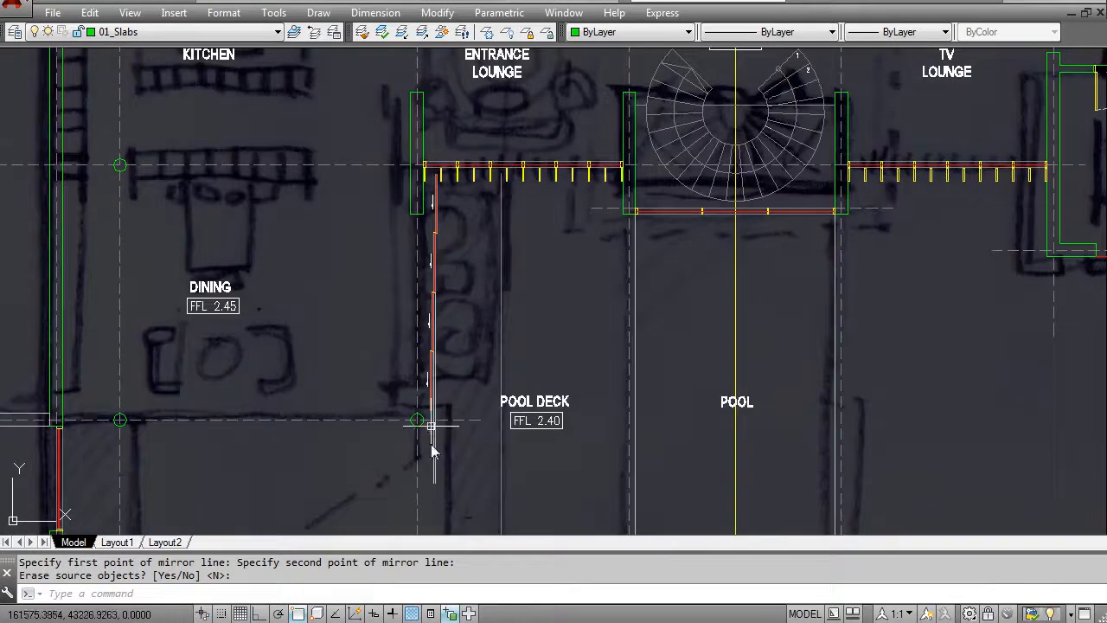
scroll(428, 184, "up", 2)
scroll(435, 240, "down", 2)
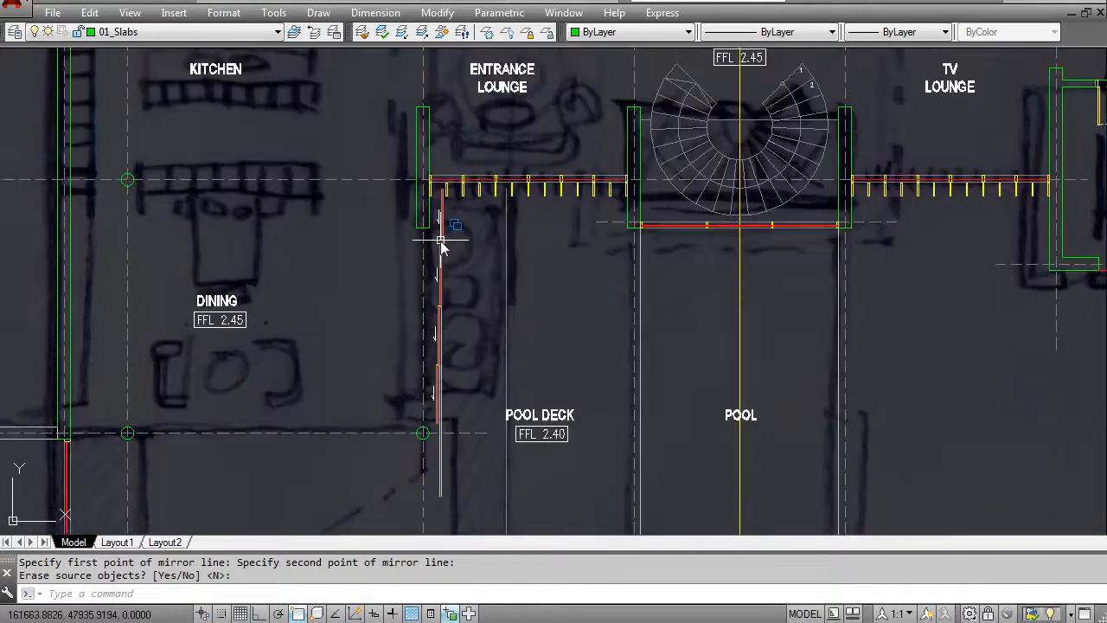
scroll(484, 267, "down", 2)
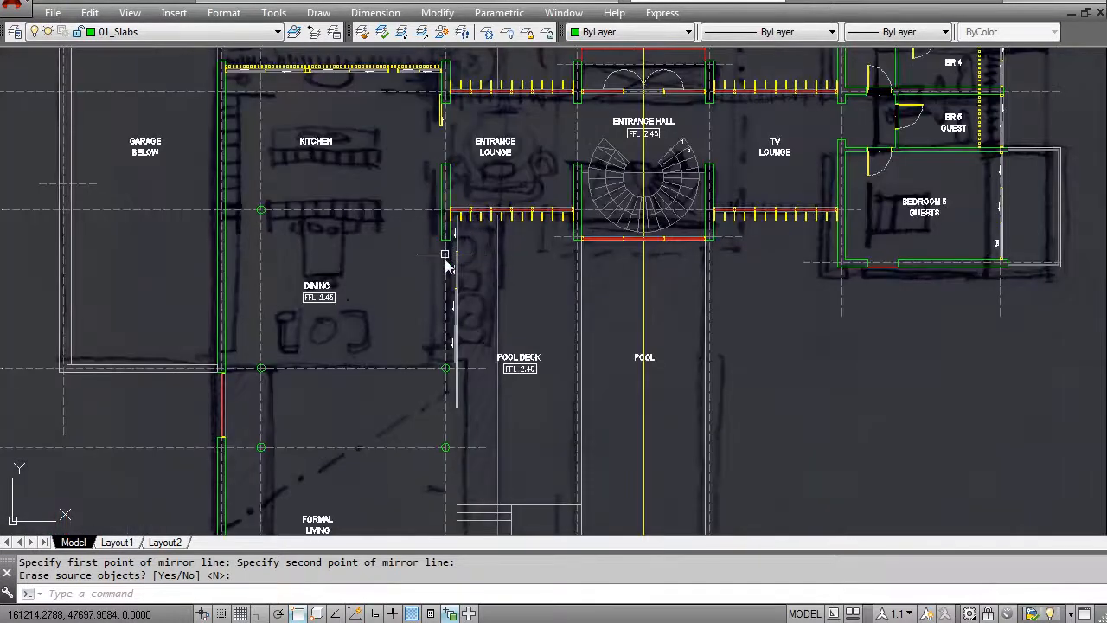
scroll(449, 269, "up", 2)
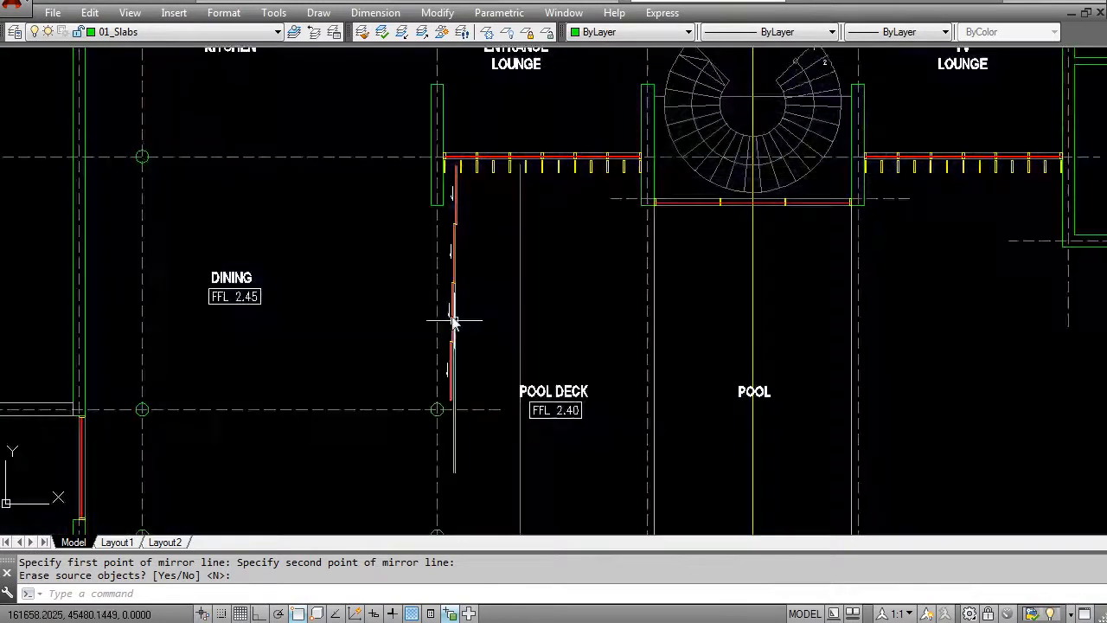
middle_click_drag(461, 338, 452, 316)
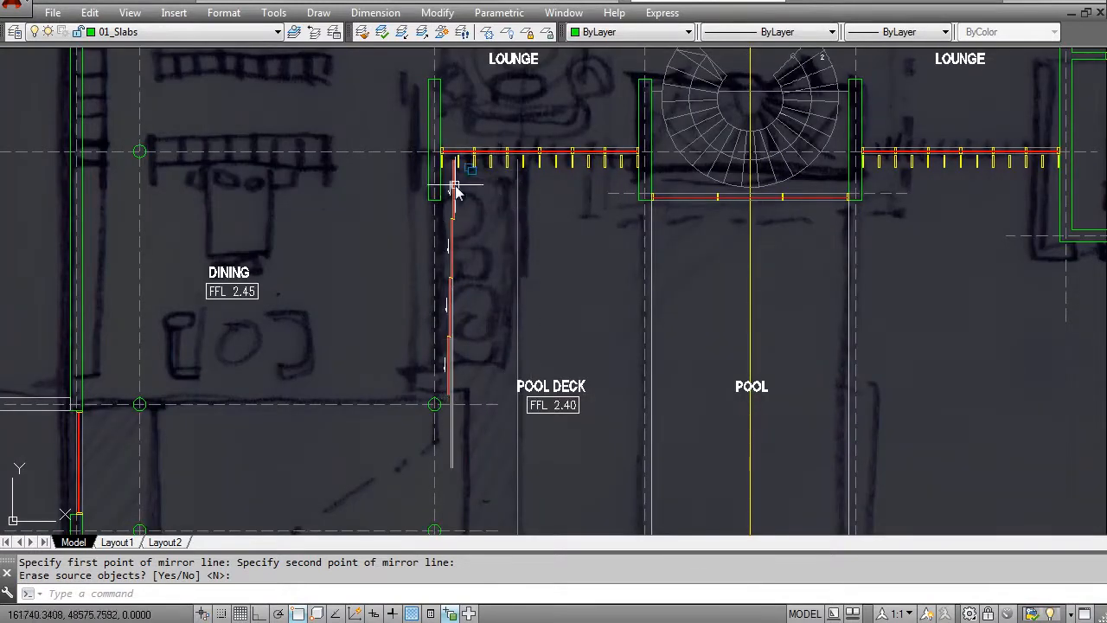
scroll(516, 407, "down", 4)
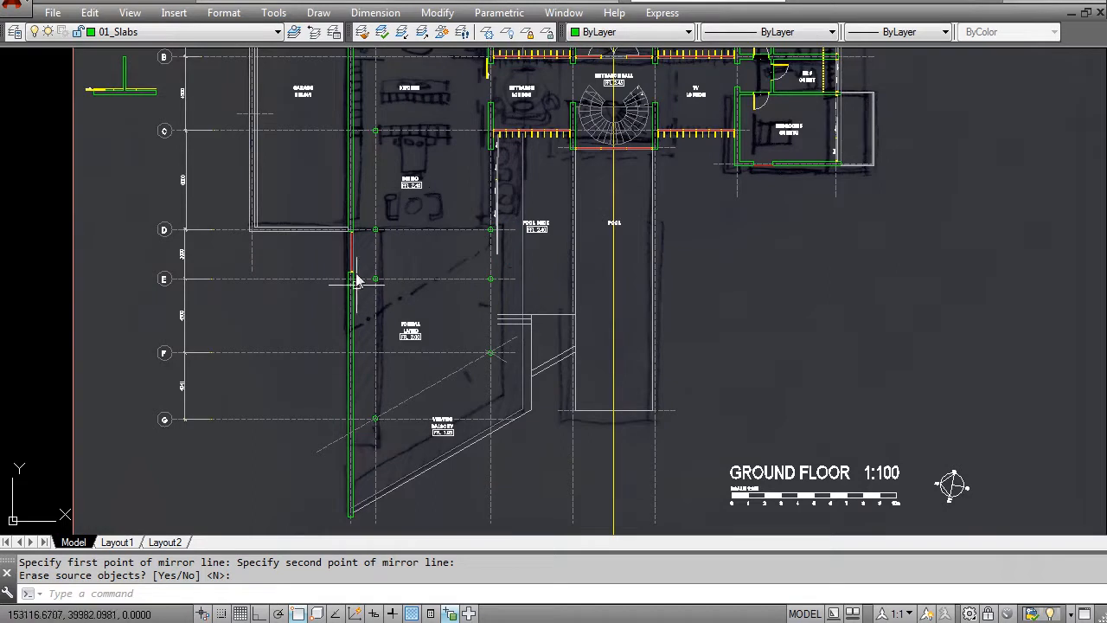
scroll(459, 236, "up", 6)
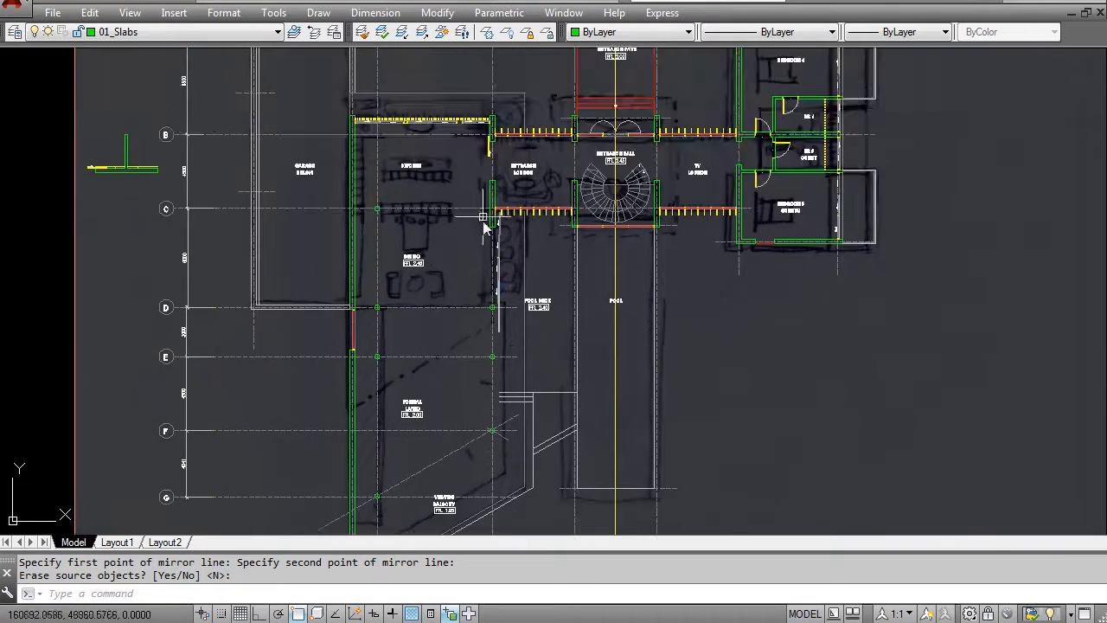
- Move the sliding windows between the dining area and pool deck out to the empty space beyond the garage side of the plan
key("Escape")
key("Escape")
type("m")
key("Return")
scroll(511, 173, "up", 4)
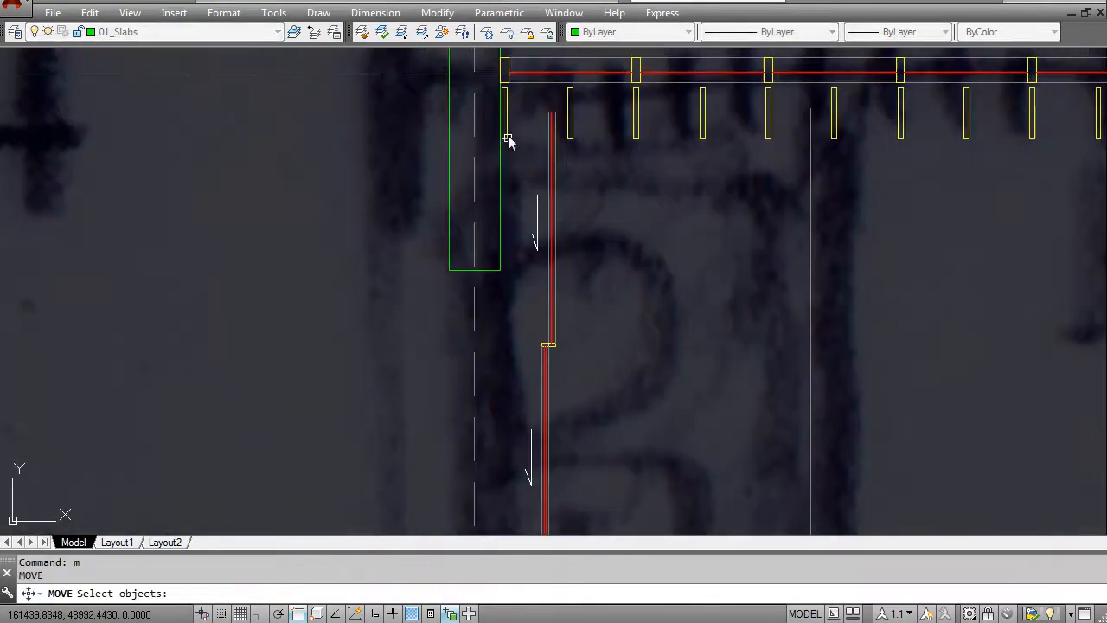
left_click(532, 152)
scroll(536, 259, "down", 6)
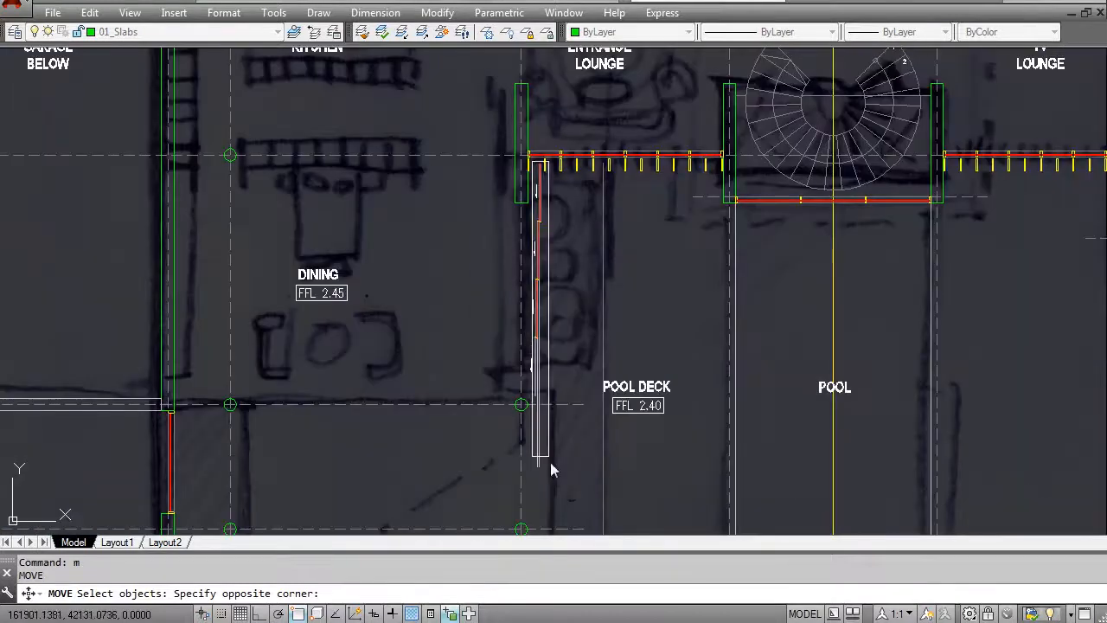
left_click(531, 378)
scroll(529, 373, "up", 4)
left_click(519, 212)
left_click(587, 387)
key("Return")
left_click(592, 354)
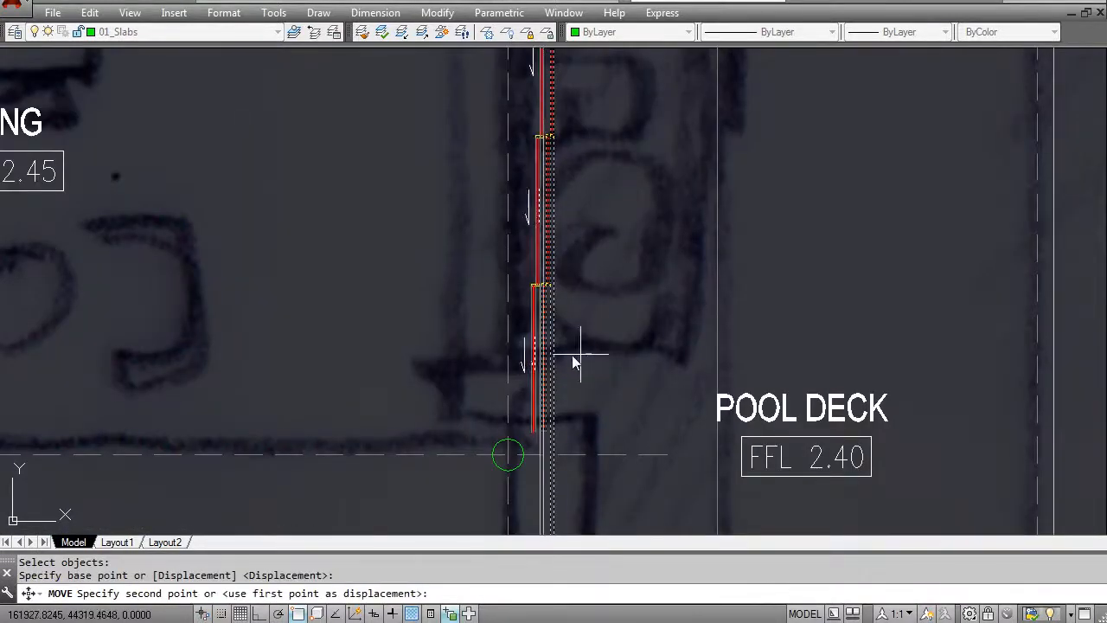
scroll(499, 338, "down", 8)
middle_click_drag(335, 337, 624, 290)
key("Escape")
- Rotate the relocated sliding windows by -90 degrees so the panels run horizontally
scroll(313, 277, "up", 6)
key("Escape")
type("ro")
key("Return")
scroll(361, 329, "down", 2)
left_click(256, 141)
left_click(373, 500)
scroll(316, 329, "up", 4)
key("Return")
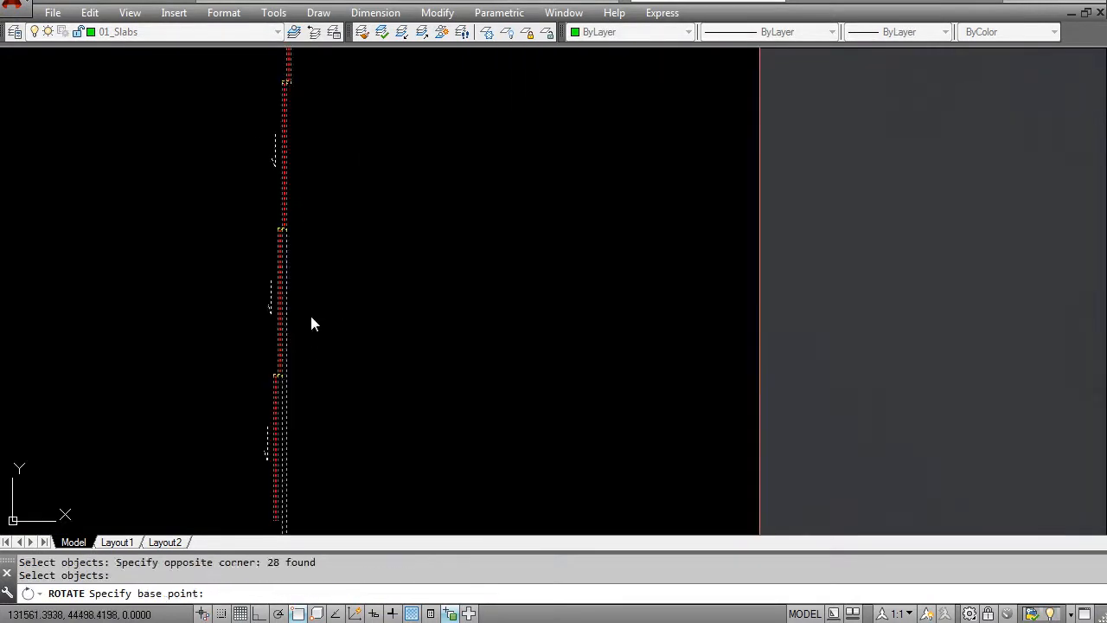
left_click(311, 317)
type("-90")
key("Return")
key("Escape")
- Copy a single sliding panel with its end frames, without the direction arrow, onto the pool deck beside the dining area
key("Escape")
type("co")
key("Return")
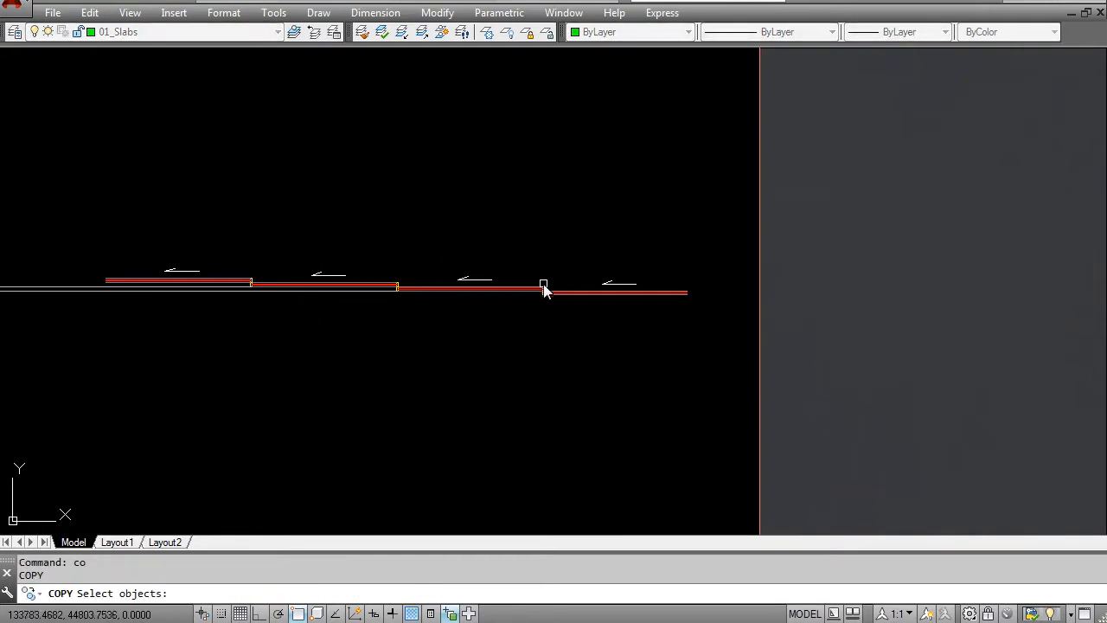
scroll(542, 286, "up", 5)
left_click(448, 300)
left_click(379, 310)
left_click(380, 317)
left_click(368, 273)
scroll(368, 275, "down", 3)
scroll(320, 313, "up", 4)
left_click(309, 328)
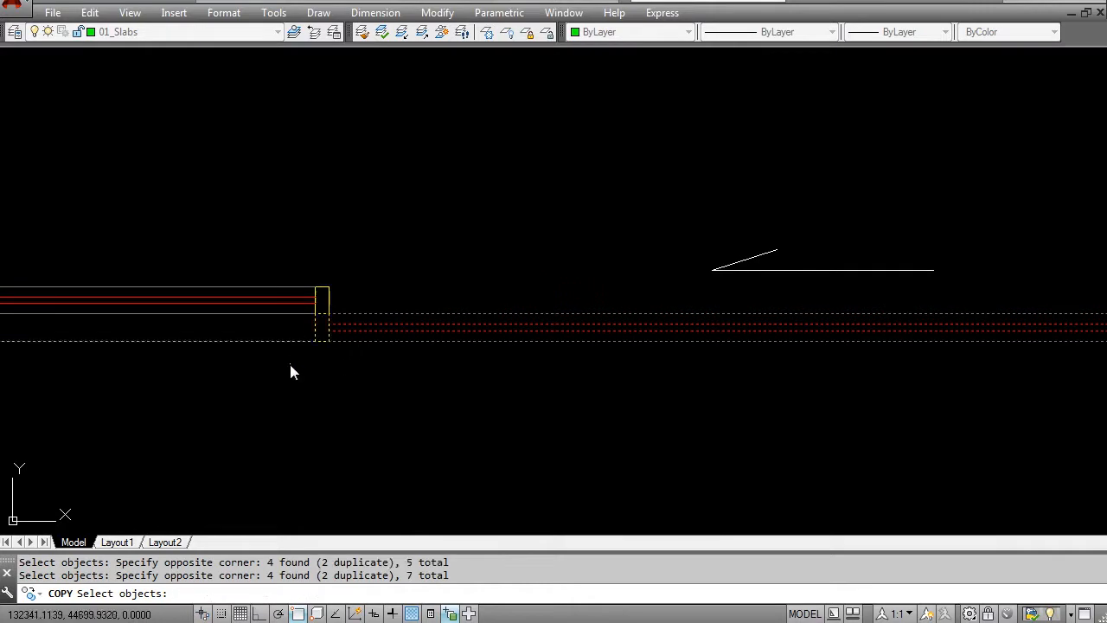
left_click(293, 362, "shift")
left_click(279, 334, "shift")
key("Return")
left_click(338, 369)
scroll(382, 394, "down", 8)
middle_click_drag(706, 333, 233, 332)
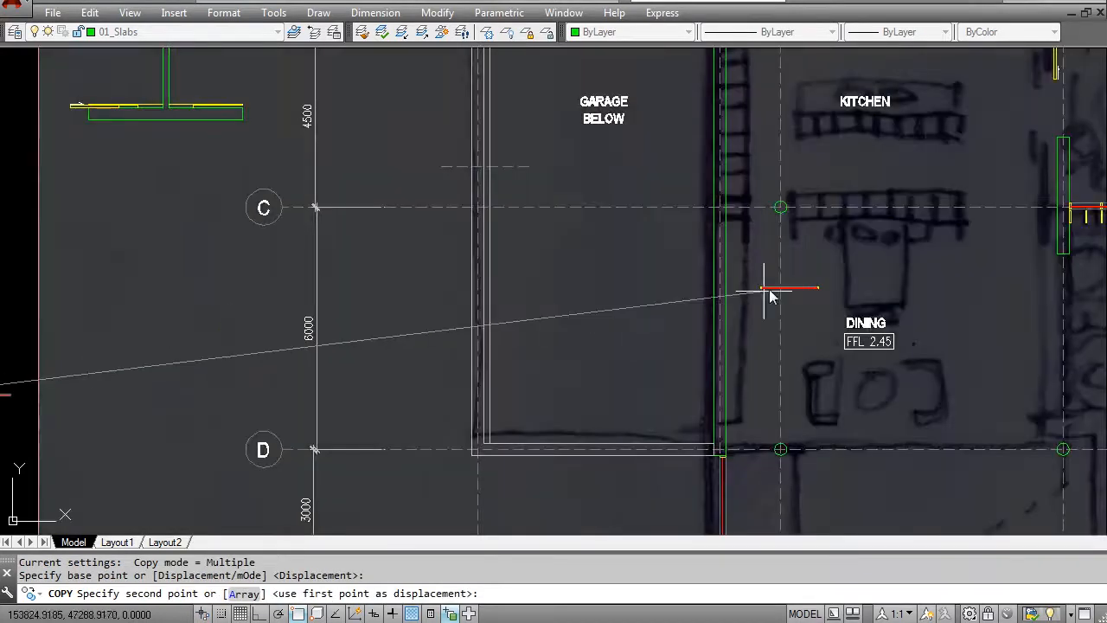
middle_click_drag(753, 303, 427, 391)
middle_click_drag(818, 371, 455, 338)
scroll(455, 339, "up", 2)
scroll(398, 346, "up", 2)
key("Escape")
- Rotate the copied sliding panel 90 degrees so it stands vertically on the pool deck
type("ro")
key("Return")
left_click(359, 279)
left_click(545, 339)
key("Return")
left_click(501, 343)
type("90")
key("Return")
key("Escape")
- Draw a rectangle tracing one of the mullions in the entrance lounge's pool-side windows
type("m")
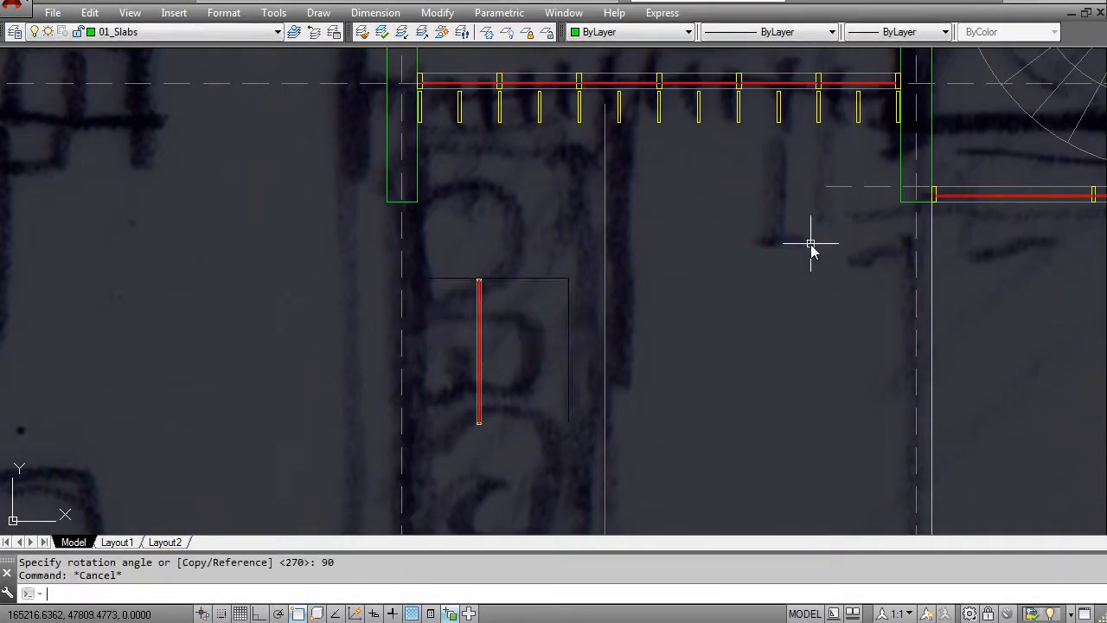
middle_click_drag(478, 208, 485, 284)
key("Escape")
key("Escape")
type("rec")
key("Return")
scroll(499, 207, "up", 3)
left_click(520, 194)
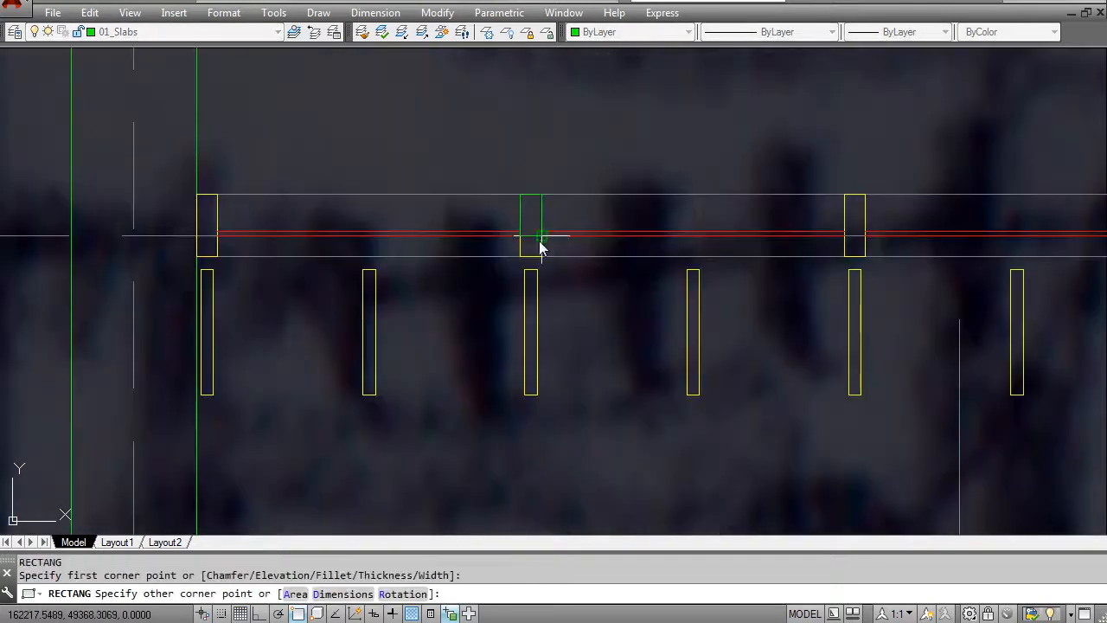
key("Escape")
- Move the traced mullion rectangle down beside the gridline, just below the wall end between the dining area and pool deck
type("m")
key("Return")
left_click(542, 213)
key("Return")
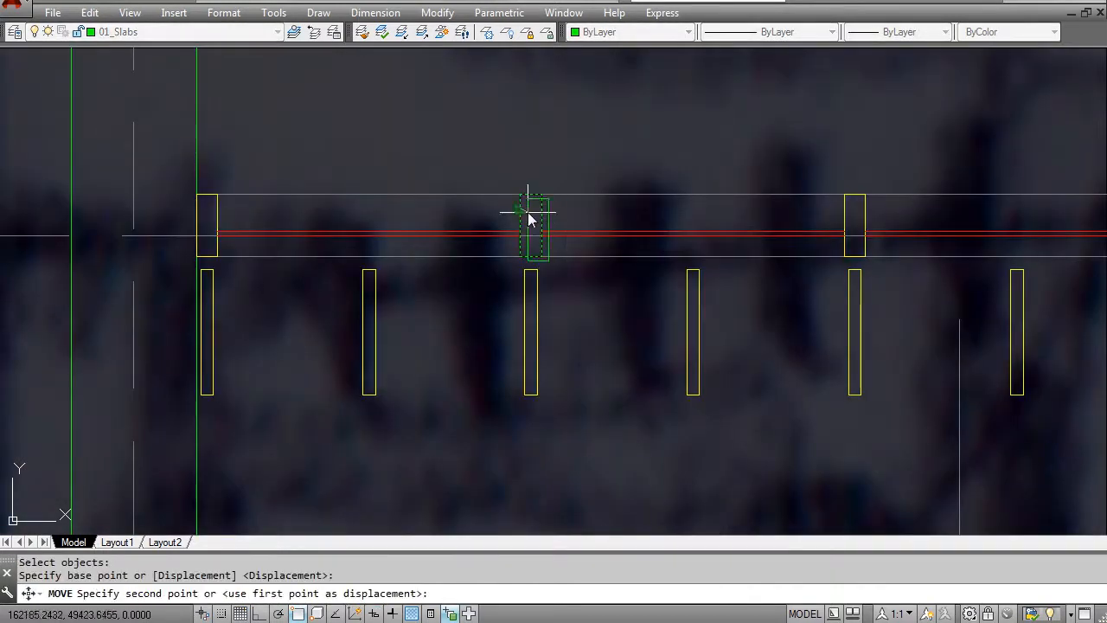
left_click(527, 217)
scroll(528, 236, "down", 6)
scroll(446, 379, "down", 5)
scroll(420, 446, "up", 5)
middle_click_drag(514, 194, 474, 297)
scroll(482, 252, "up", 2)
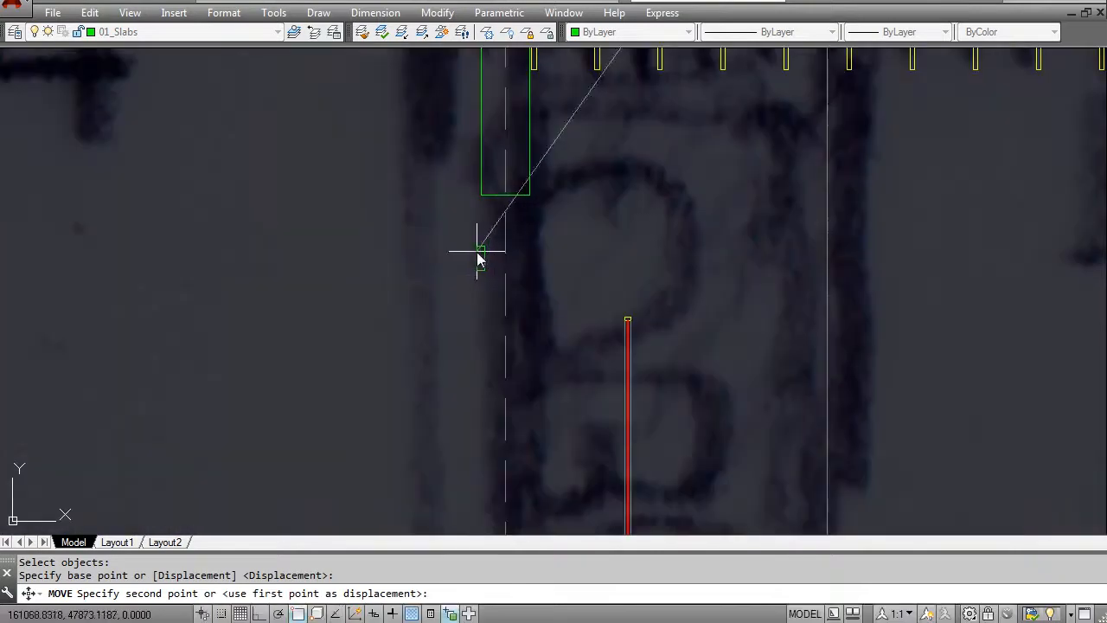
left_click(478, 251)
key("Escape")
key("Escape")
- Rotate the mullion rectangle 90 degrees so it lies horizontally
scroll(457, 272, "up", 2)
type("ro")
key("Return")
left_click_drag(469, 216, 540, 312)
key("Return")
left_click(502, 249)
type("90")
key("Return")
- Move the mullion rectangle up against the pool-side end of the wall
type("m")
key("Return")
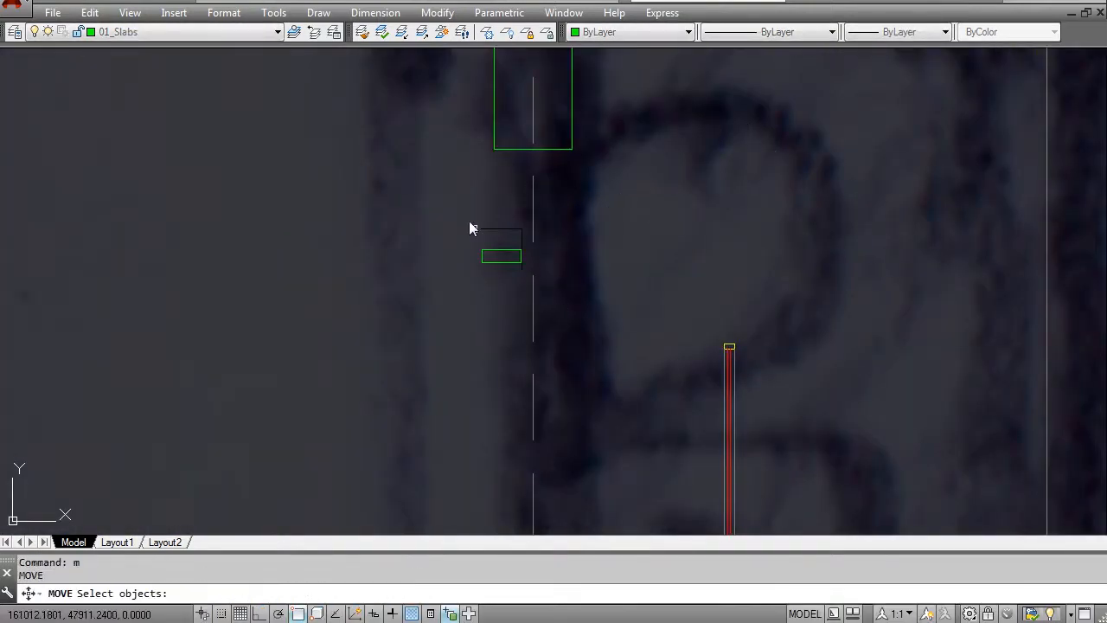
left_click_drag(469, 223, 534, 284)
key("Return")
left_click(522, 249)
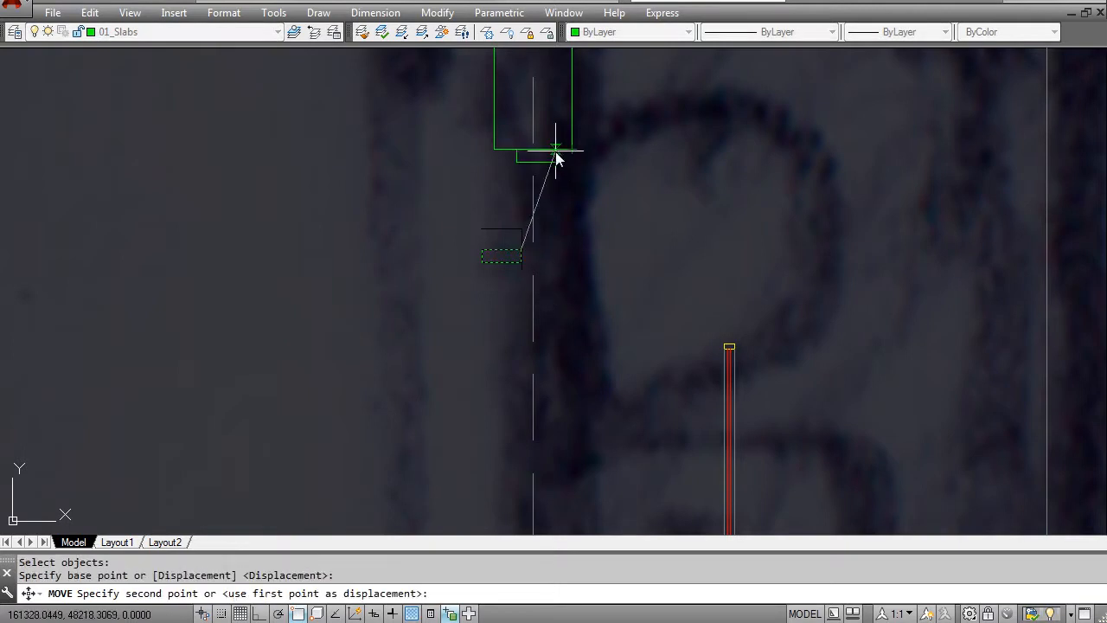
left_click(556, 151)
key("Escape")
- Centre the mullion rectangle on the gridline beneath the wall end
middle_click_drag(558, 198, 580, 285)
key("m")
key("Return")
left_click_drag(591, 269, 590, 235)
scroll(550, 242, "up", 2)
key("Escape")
key("m")
key("Return")
key("Return")
left_click(572, 228)
left_click(564, 223)
key("Escape")
- Examine how the frames of the guest bedroom and bathroom sliding windows meet the walls
scroll(585, 238, "down", 2)
middle_click_drag(683, 207, 593, 440)
scroll(589, 399, "down", 2)
scroll(590, 377, "down", 4)
middle_click_drag(612, 367, 109, 333)
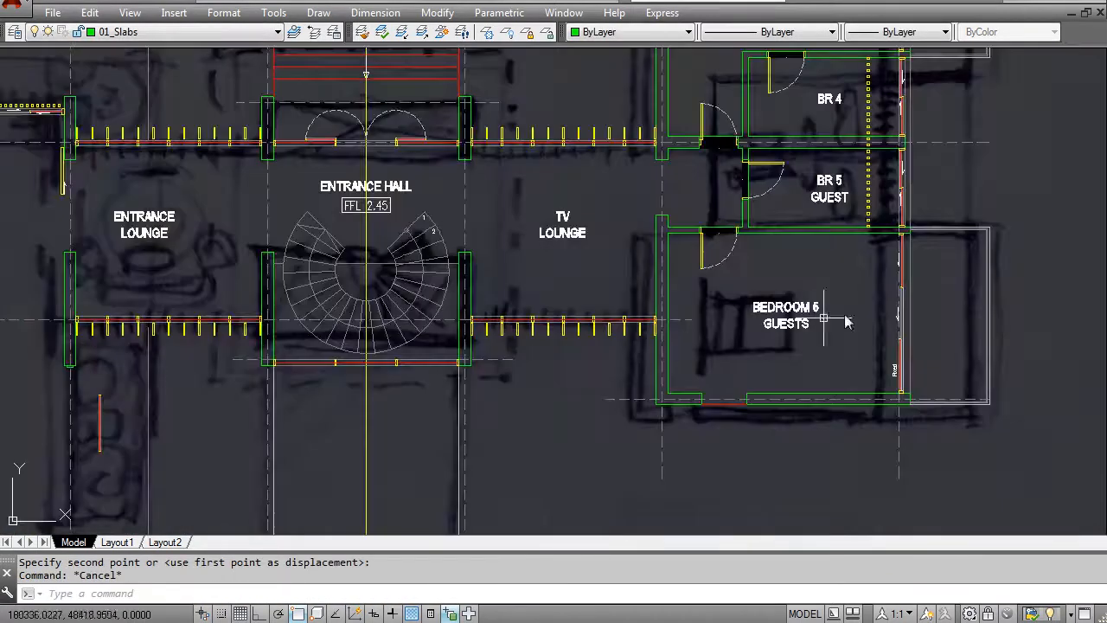
middle_click_drag(949, 216, 781, 384)
scroll(746, 226, "up", 4)
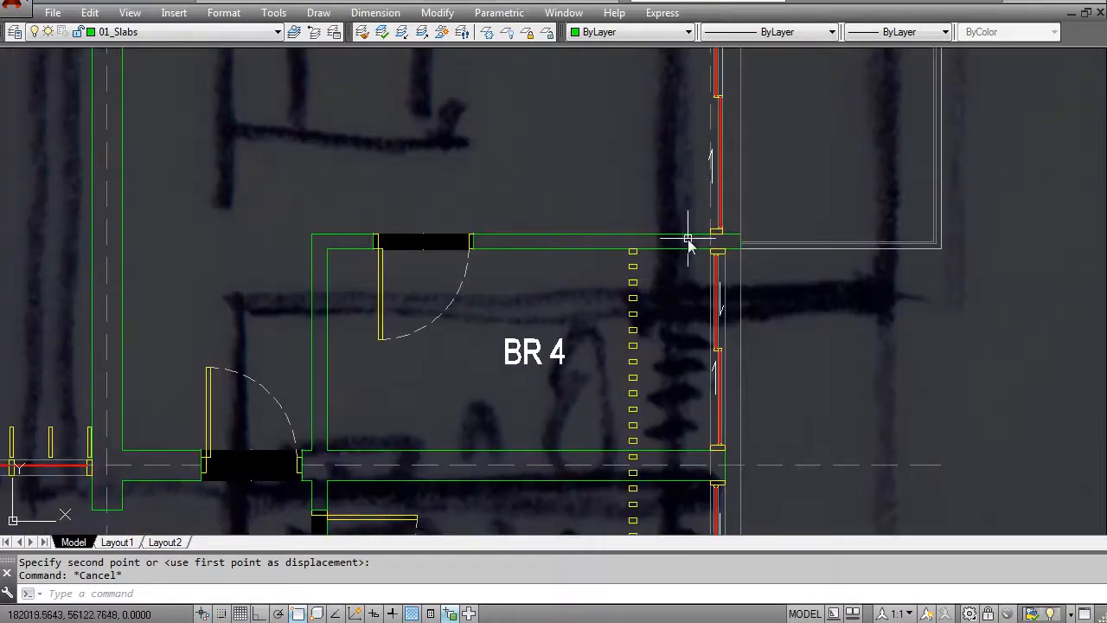
scroll(671, 234, "down", 3)
middle_click_drag(433, 248, 714, 229)
middle_click_drag(302, 353, 748, 154)
scroll(575, 320, "up", 4)
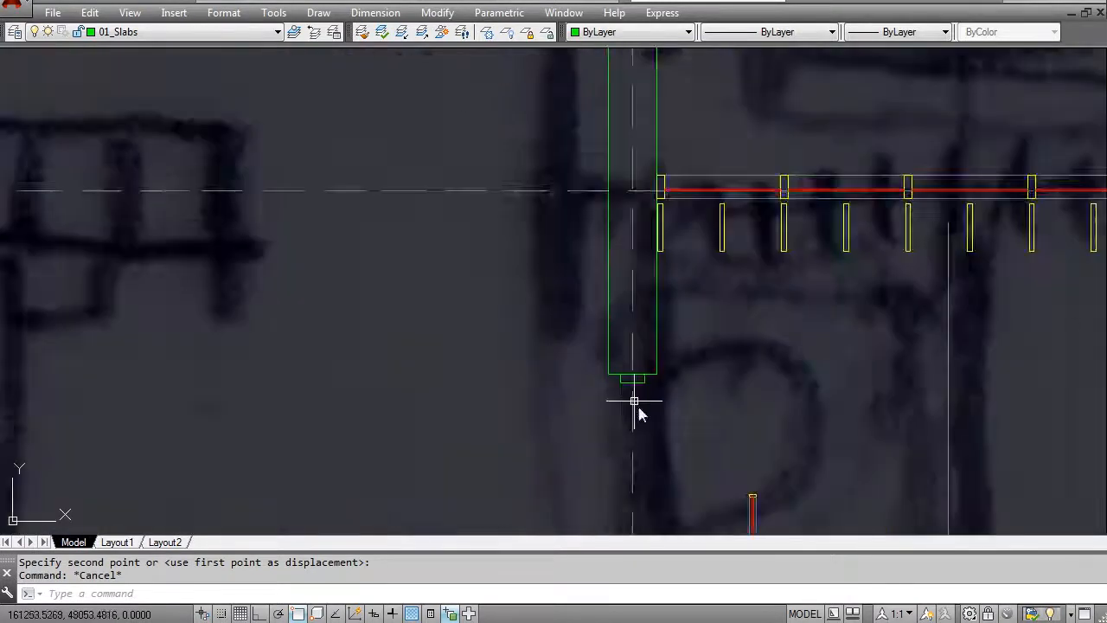
- Move the mullion rectangle along the wall end so it aligns with the dining-side corner
scroll(636, 377, "up", 3)
key("Escape")
type("m")
key("Return")
left_click(652, 358)
left_click(607, 337)
key("Return")
left_click(574, 319)
key("Escape")
- Match the mullion rectangle's properties to a yellow fin of the entrance lounge windows
scroll(597, 381, "down", 4)
middle_click_drag(604, 400, 588, 324)
key("Escape")
type("ma")
key("Return")
scroll(605, 178, "up", 2)
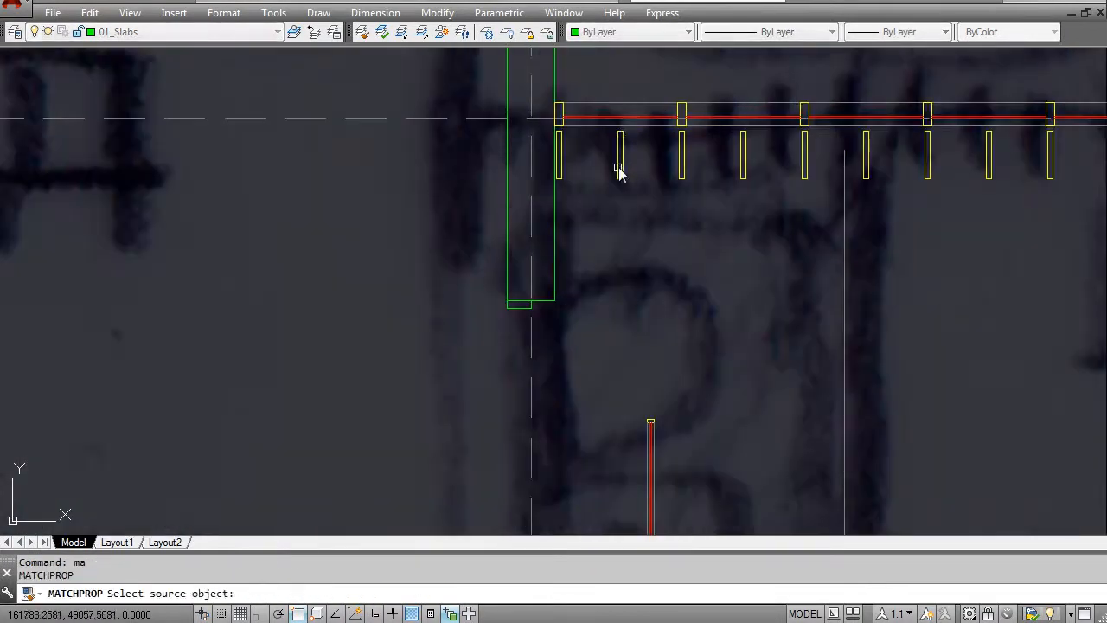
left_click(616, 168)
key("Escape")
- Move the vertical sliding panel from the pool deck to the dining-side corner of the mullion at the wall end
middle_click_drag(614, 403, 588, 328)
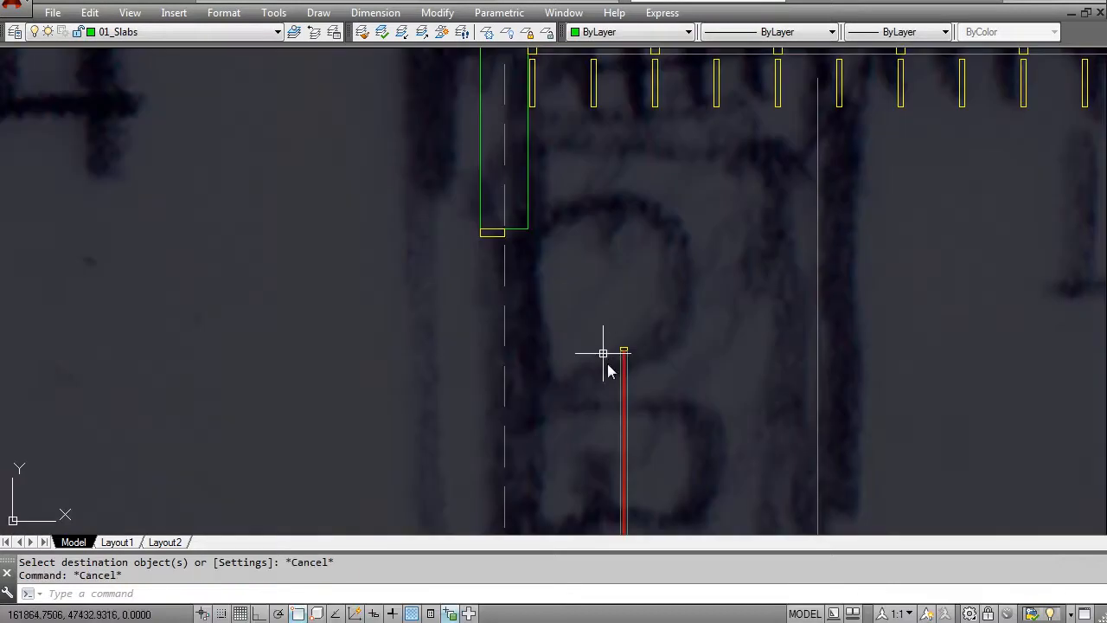
type("m")
key("Return")
middle_click_drag(623, 413, 587, 246)
left_click(563, 171)
left_click(632, 422)
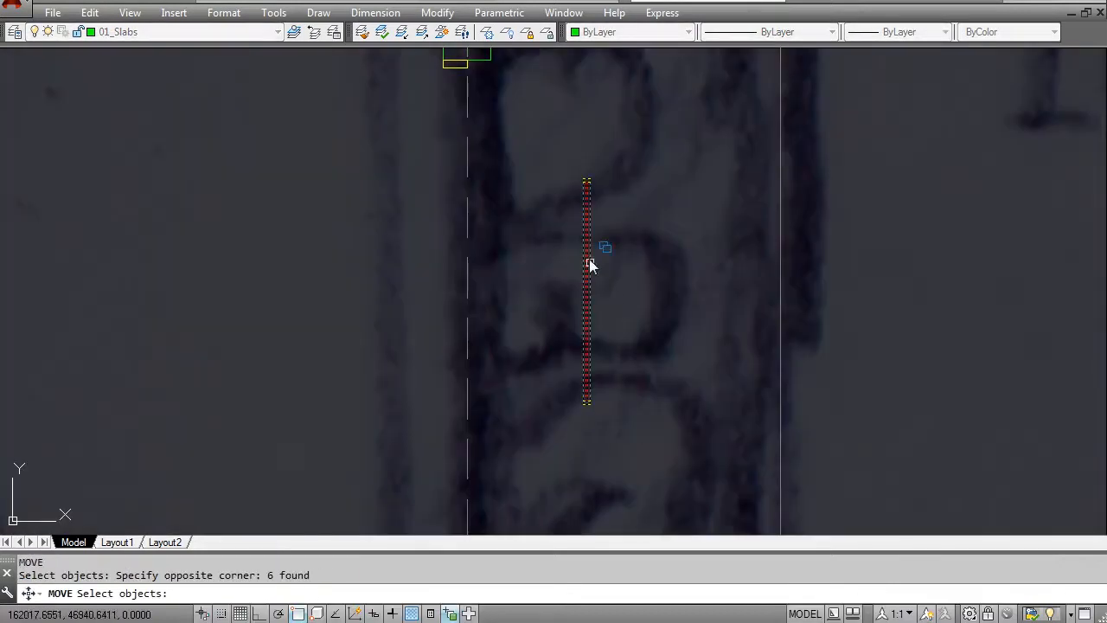
scroll(563, 171, "up", 5)
key("Return")
left_click(644, 214)
scroll(610, 214, "down", 8)
scroll(567, 147, "up", 6)
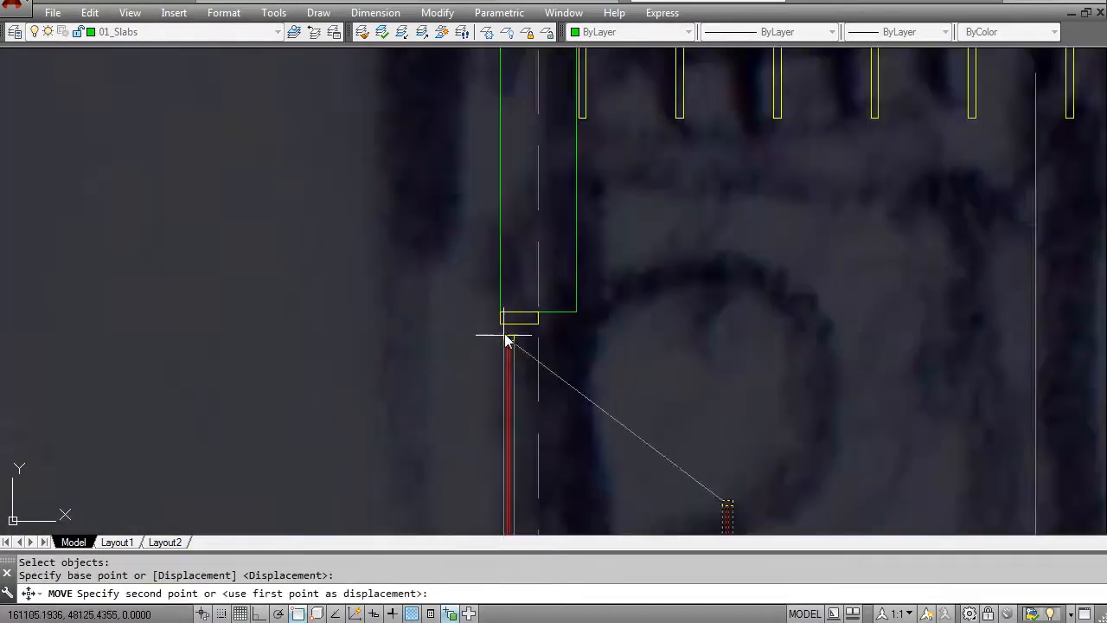
scroll(508, 329, "up", 2)
left_click(499, 322)
key("Escape")
- Turn off the 00_Image Underlay layer to hide the sketch beneath the plan
scroll(499, 324, "down", 4)
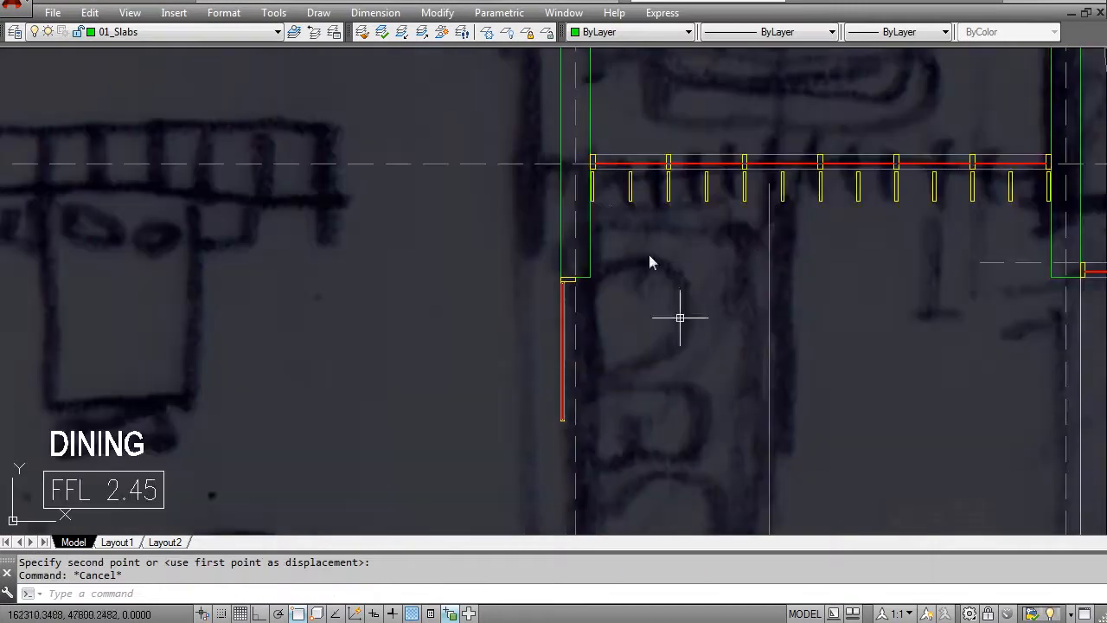
scroll(571, 329, "down", 2)
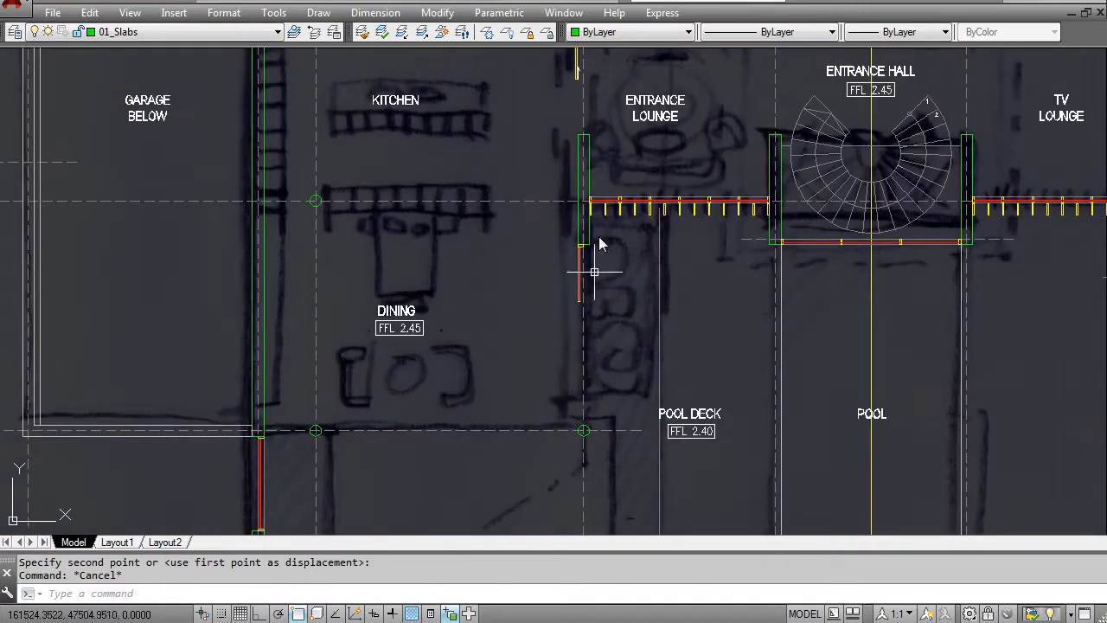
left_click(117, 32)
left_click(37, 118)
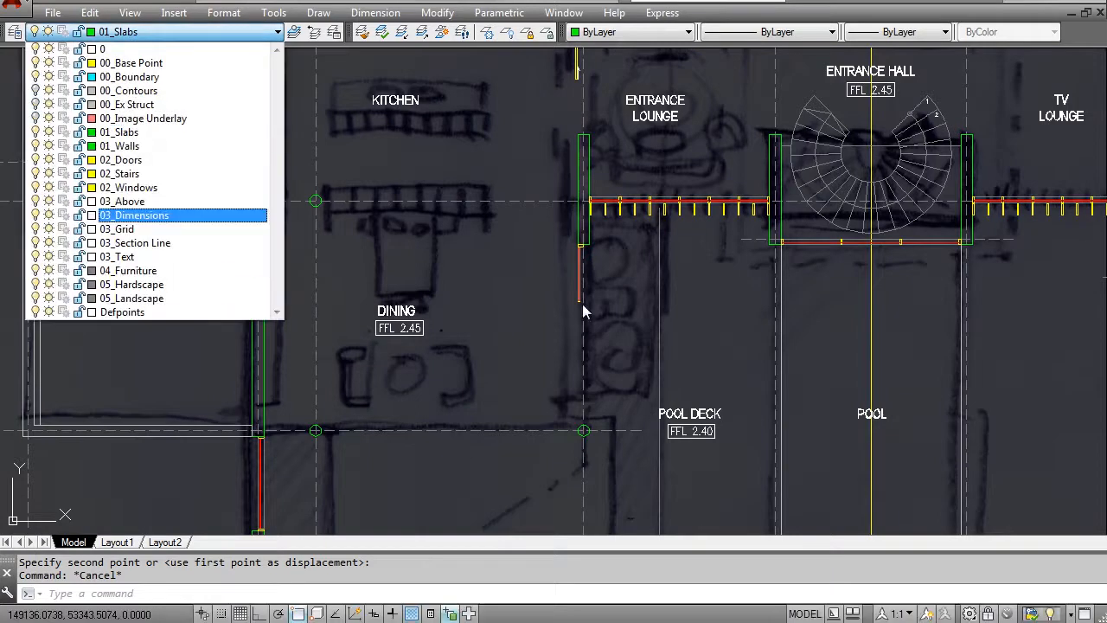
left_click(517, 304)
middle_click_drag(564, 309, 546, 299)
key("Escape")
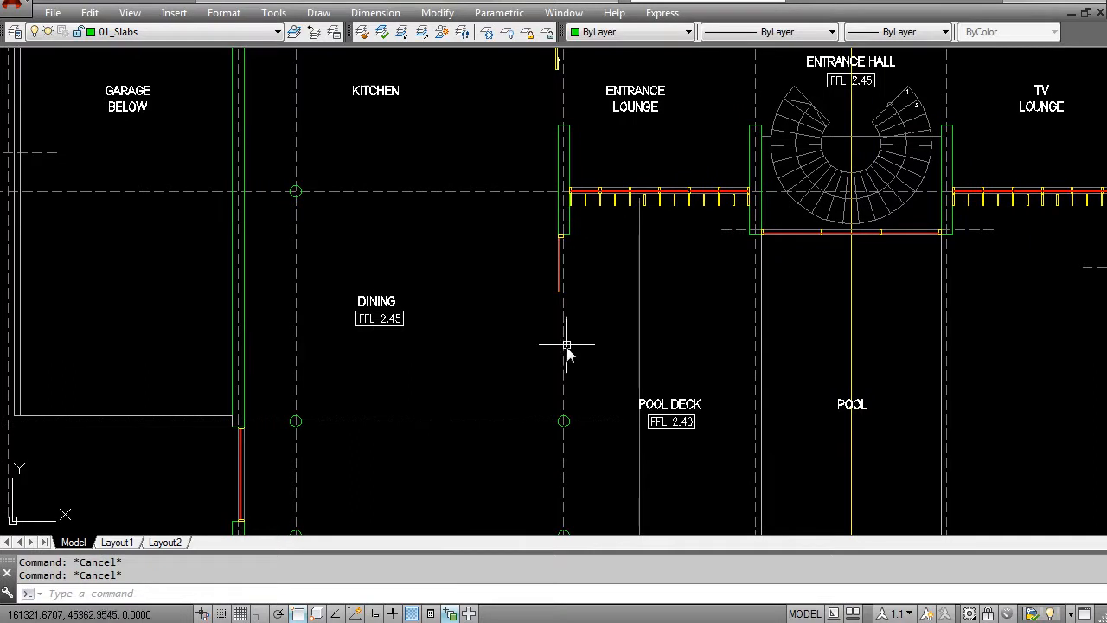
middle_click_drag(566, 348, 543, 319)
scroll(514, 314, "down", 2)
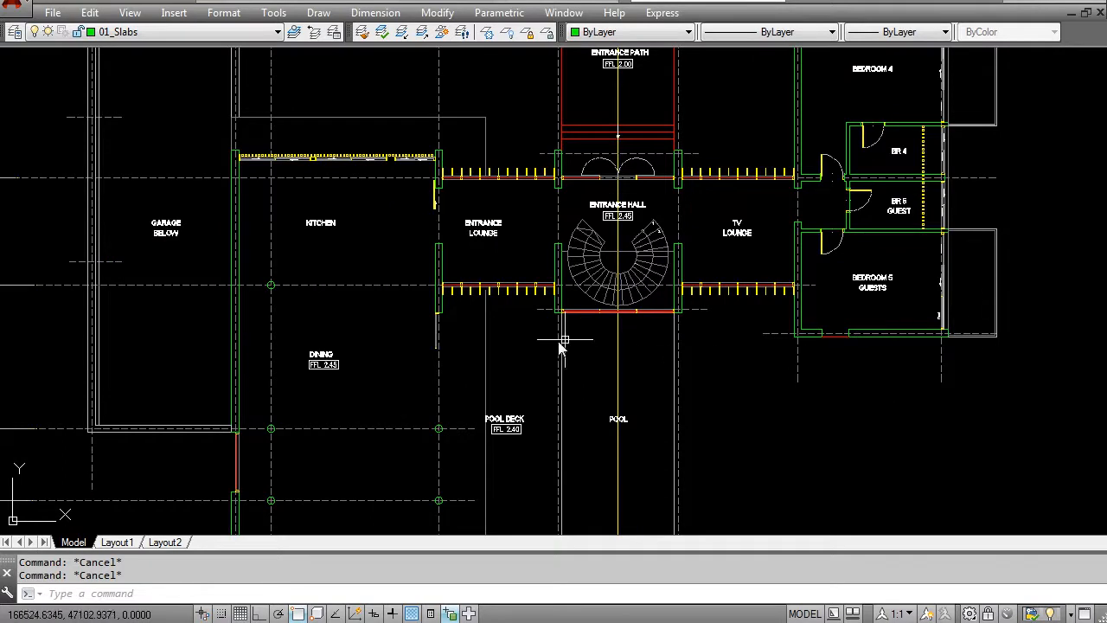
scroll(551, 346, "down", 3)
middle_click_drag(608, 295, 453, 279)
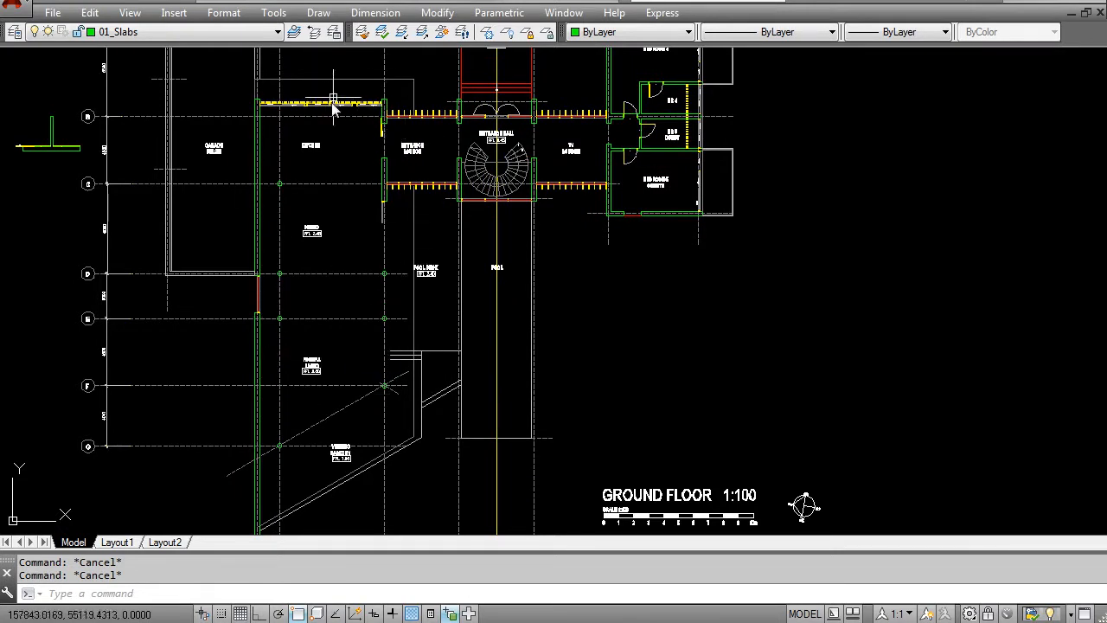
scroll(337, 104, "up", 2)
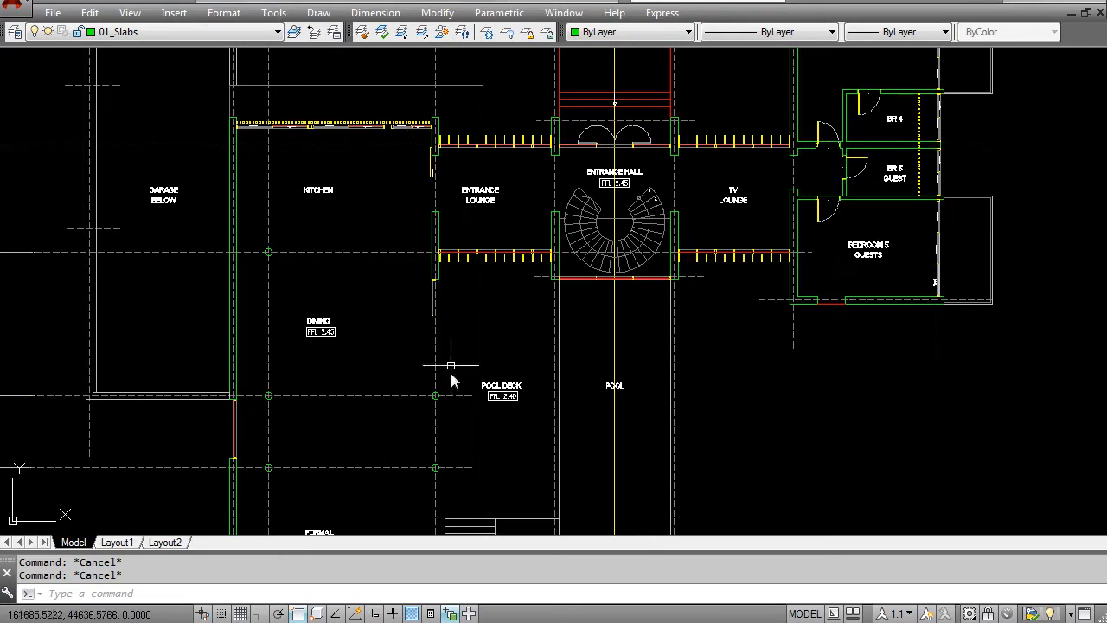